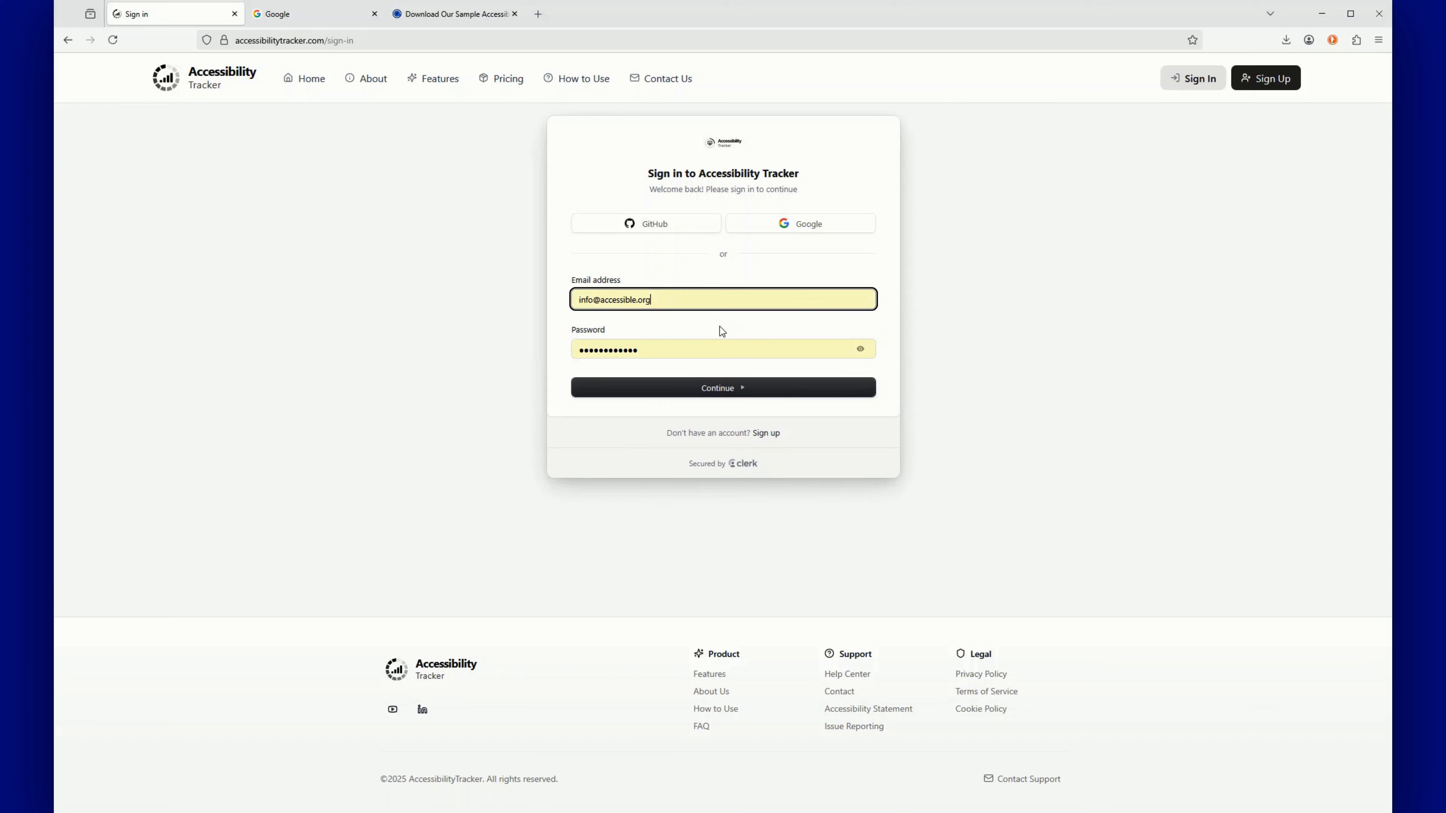
# Sign in, then open Your Projects, which lists New Project and Digital Accessibility Product
pyautogui.click(721, 389)
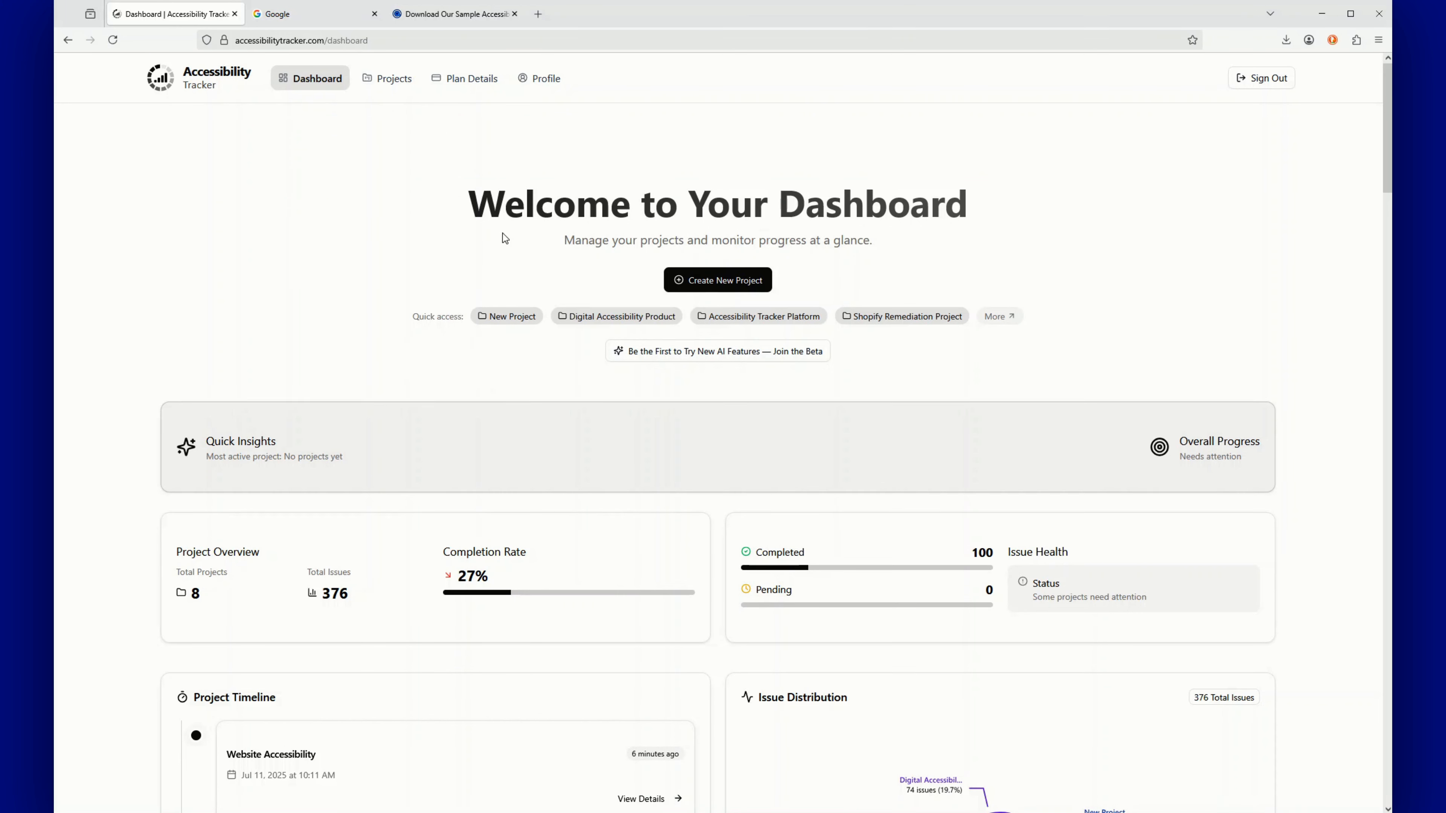
pyautogui.click(718, 283)
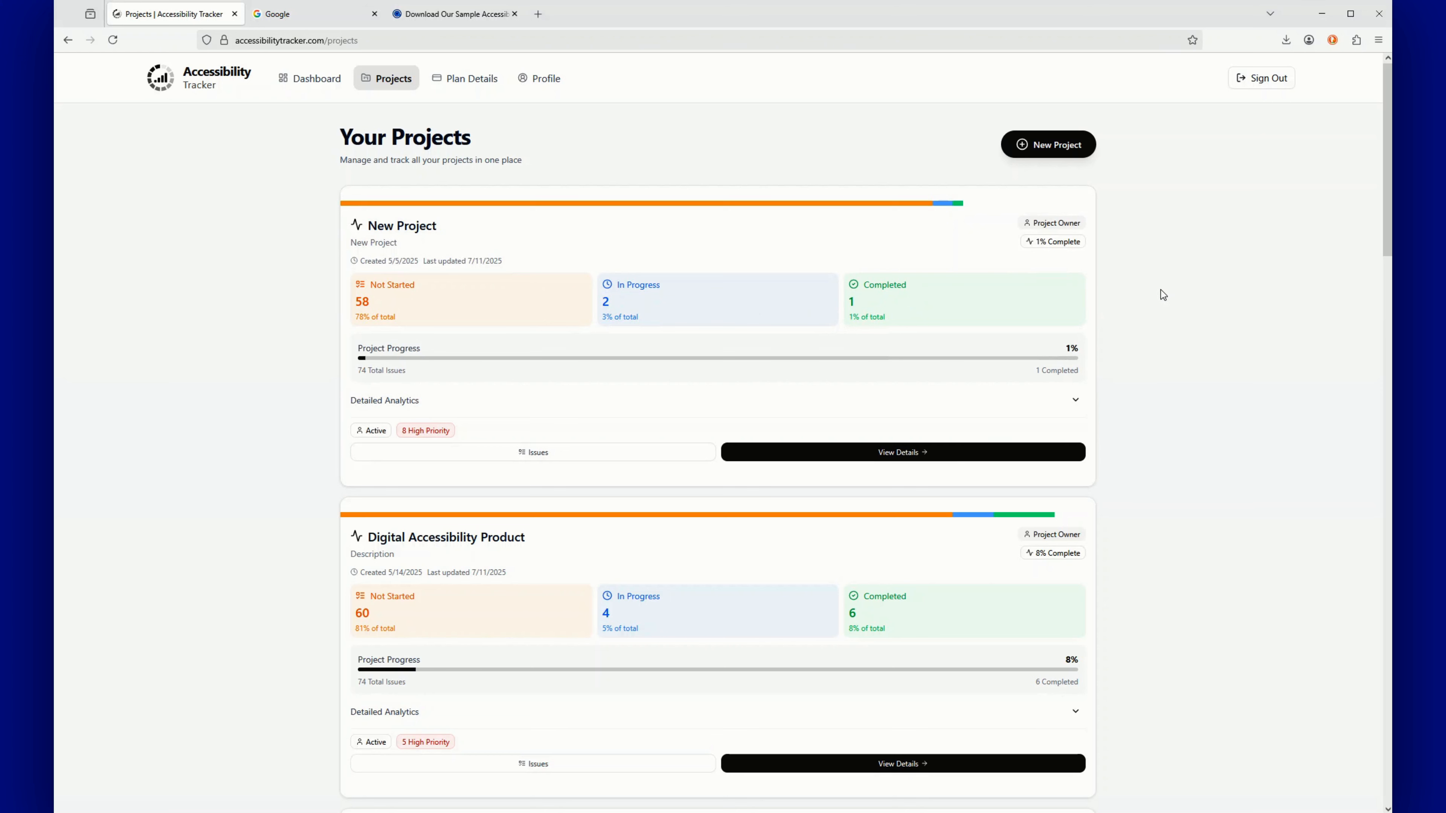
pyautogui.click(1085, 153)
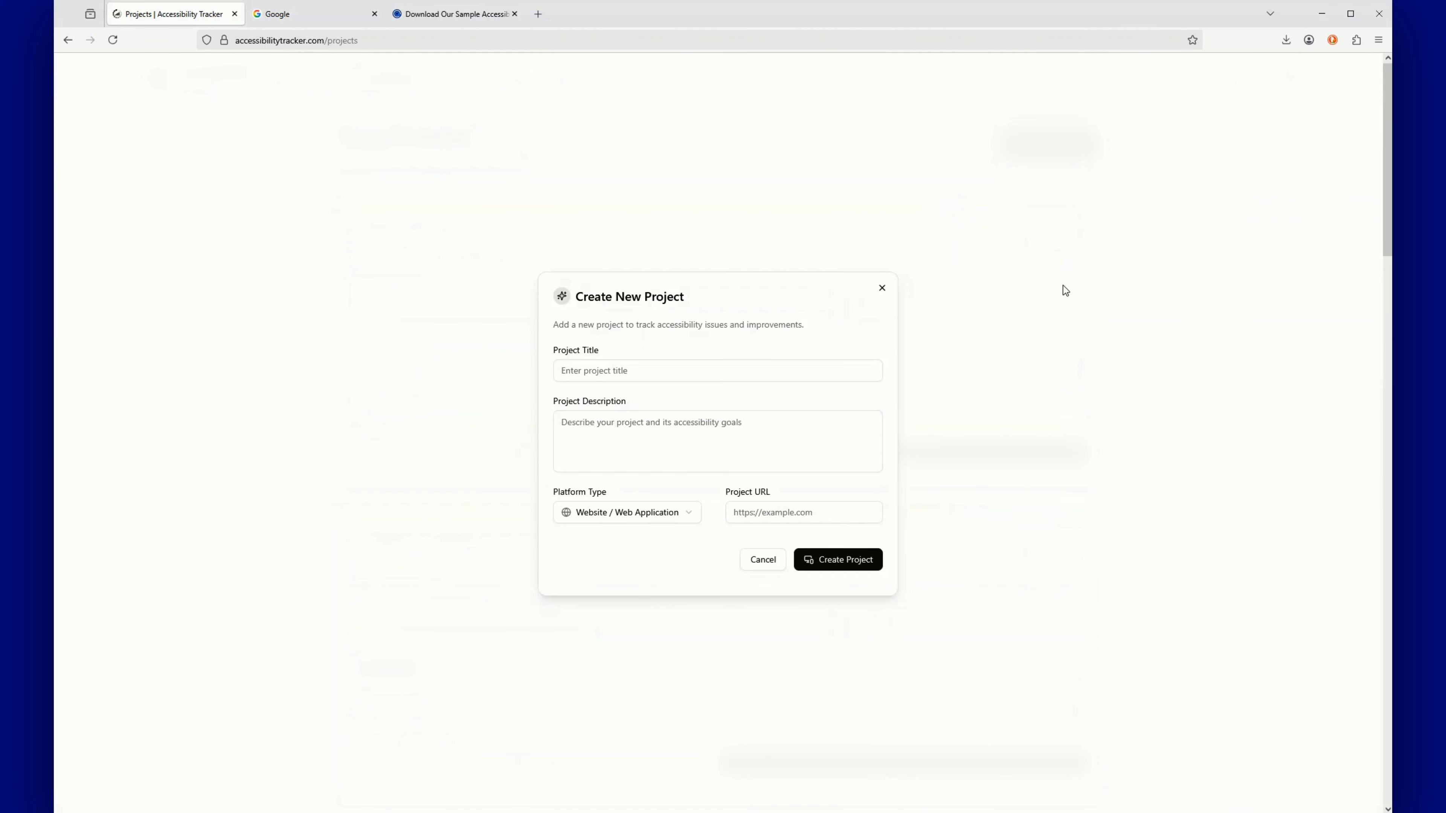
pyautogui.click(669, 371)
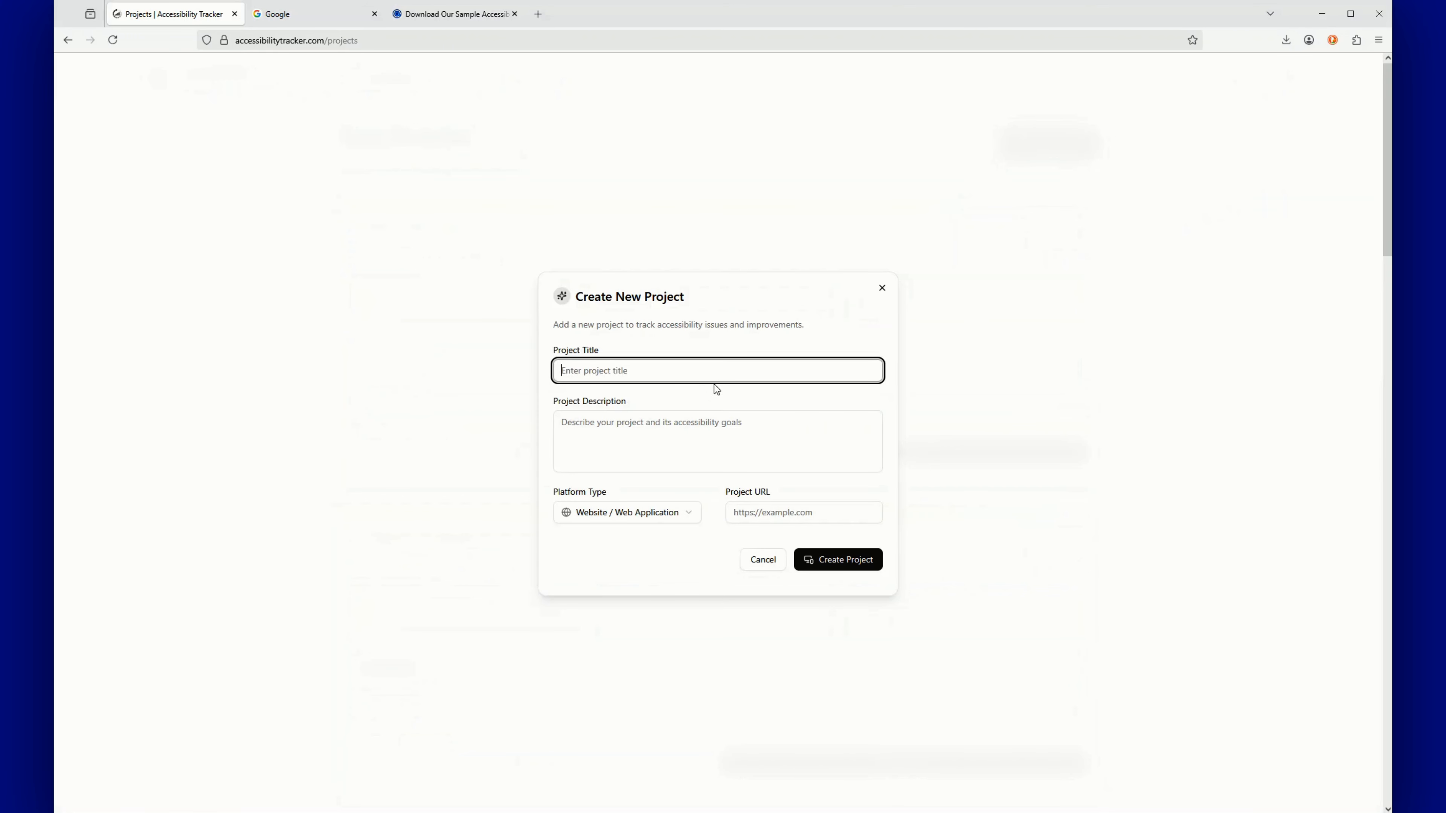
pyautogui.write('Web Accessibility')
pyautogui.press('Tab')
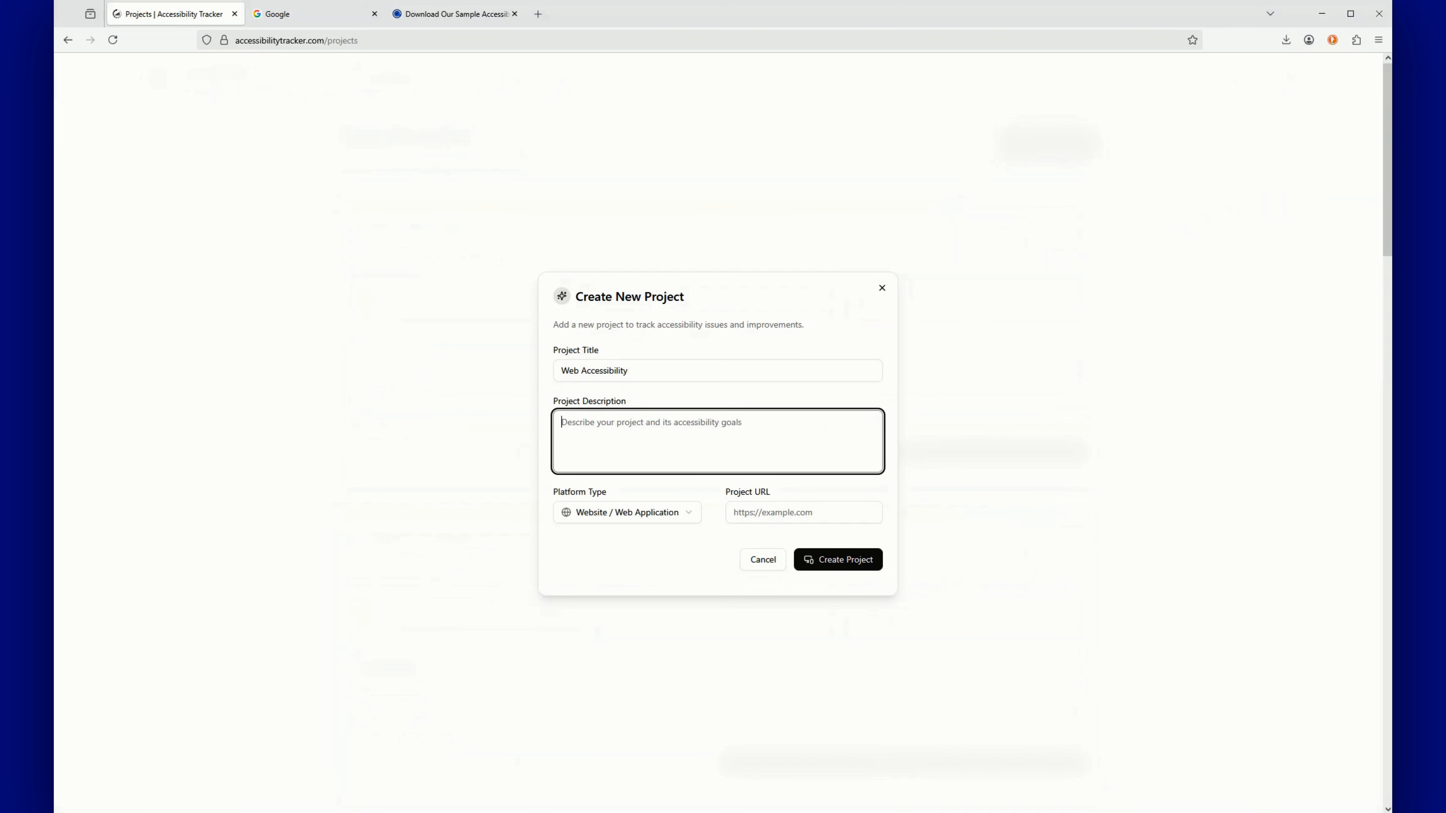
pyautogui.write('Make')
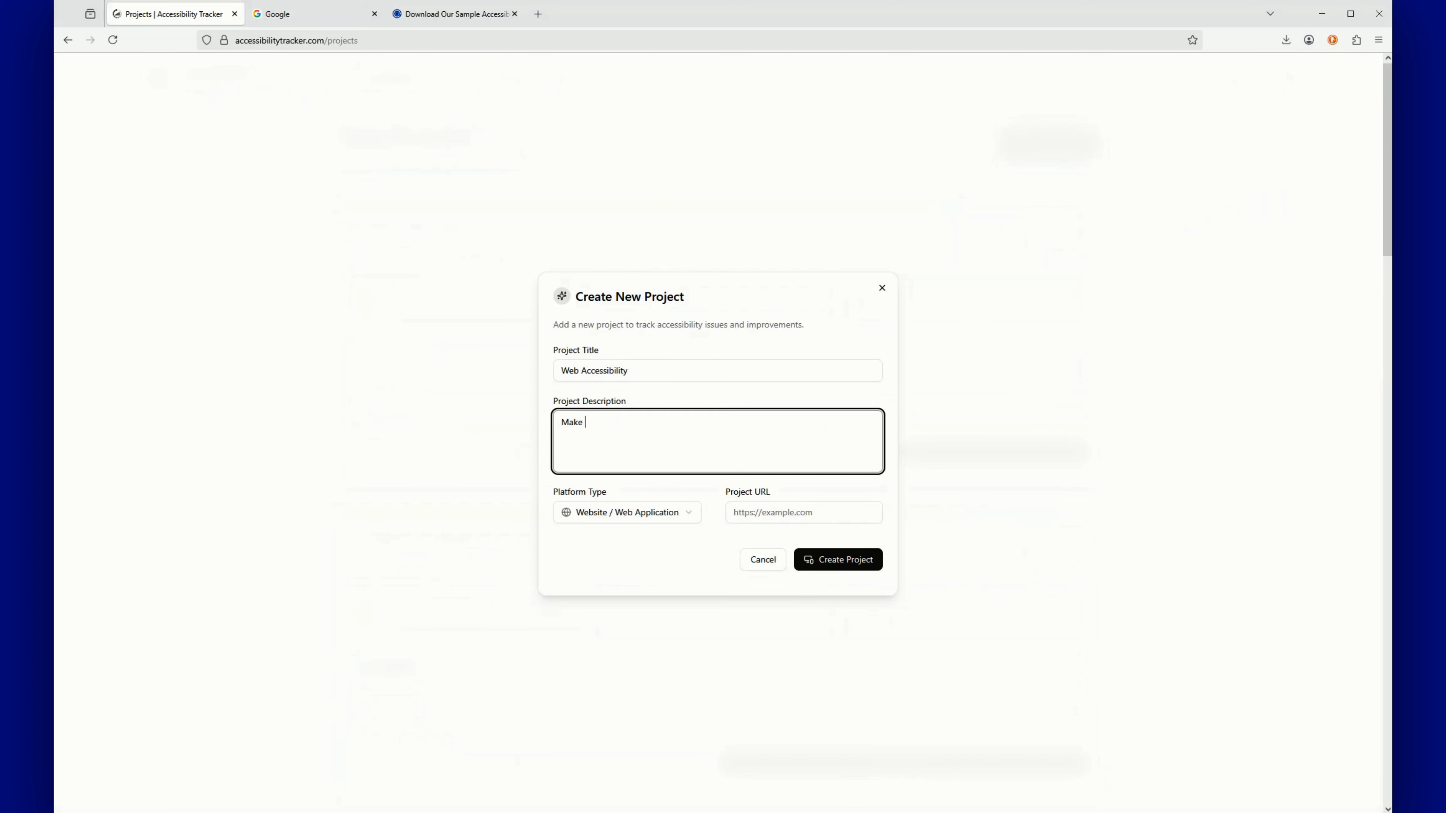
pyautogui.write(' our website WCAG 2.1 AA conformant.')
pyautogui.click(764, 512)
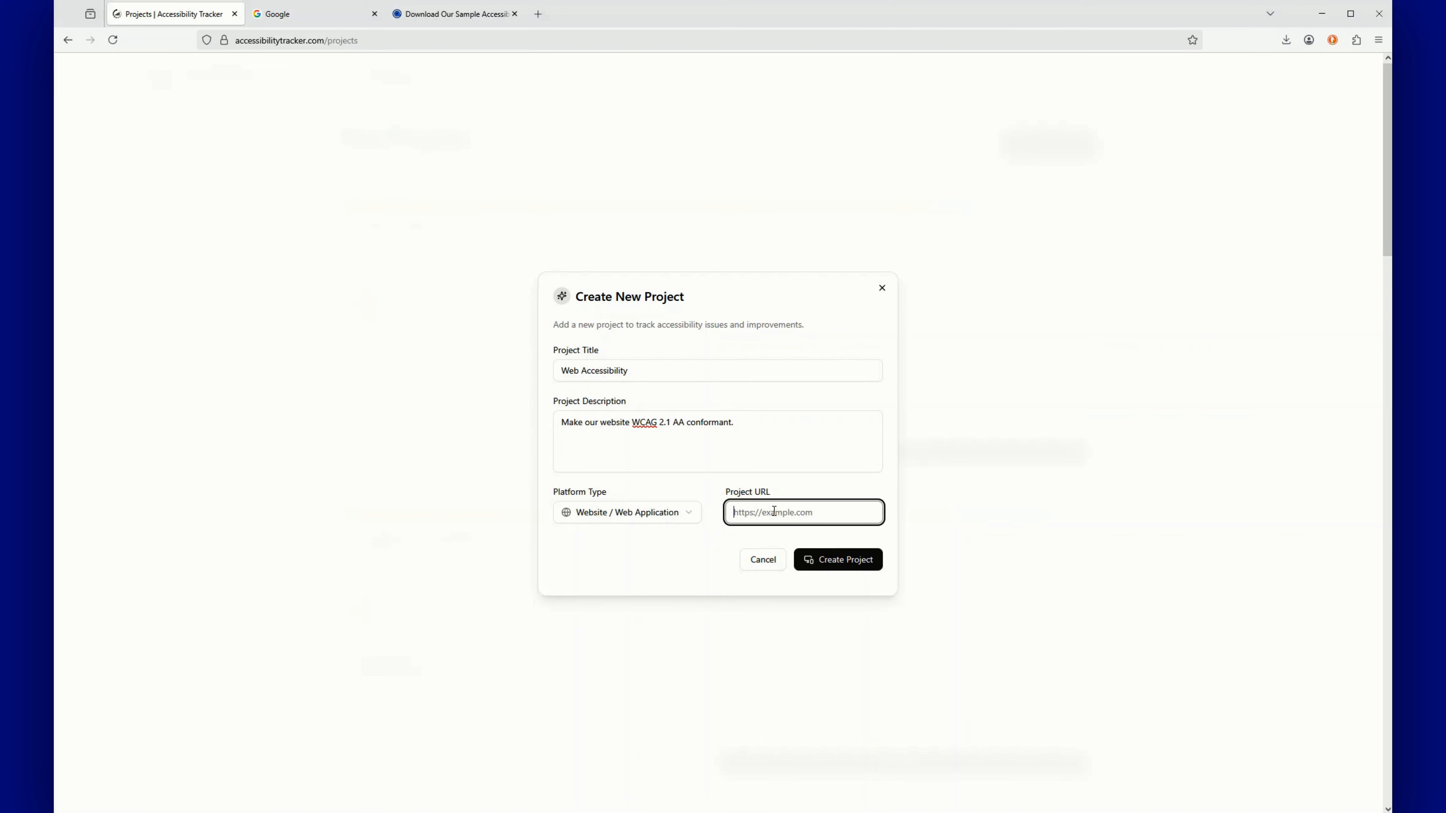
pyautogui.write('https://accessible.org')
pyautogui.click(839, 560)
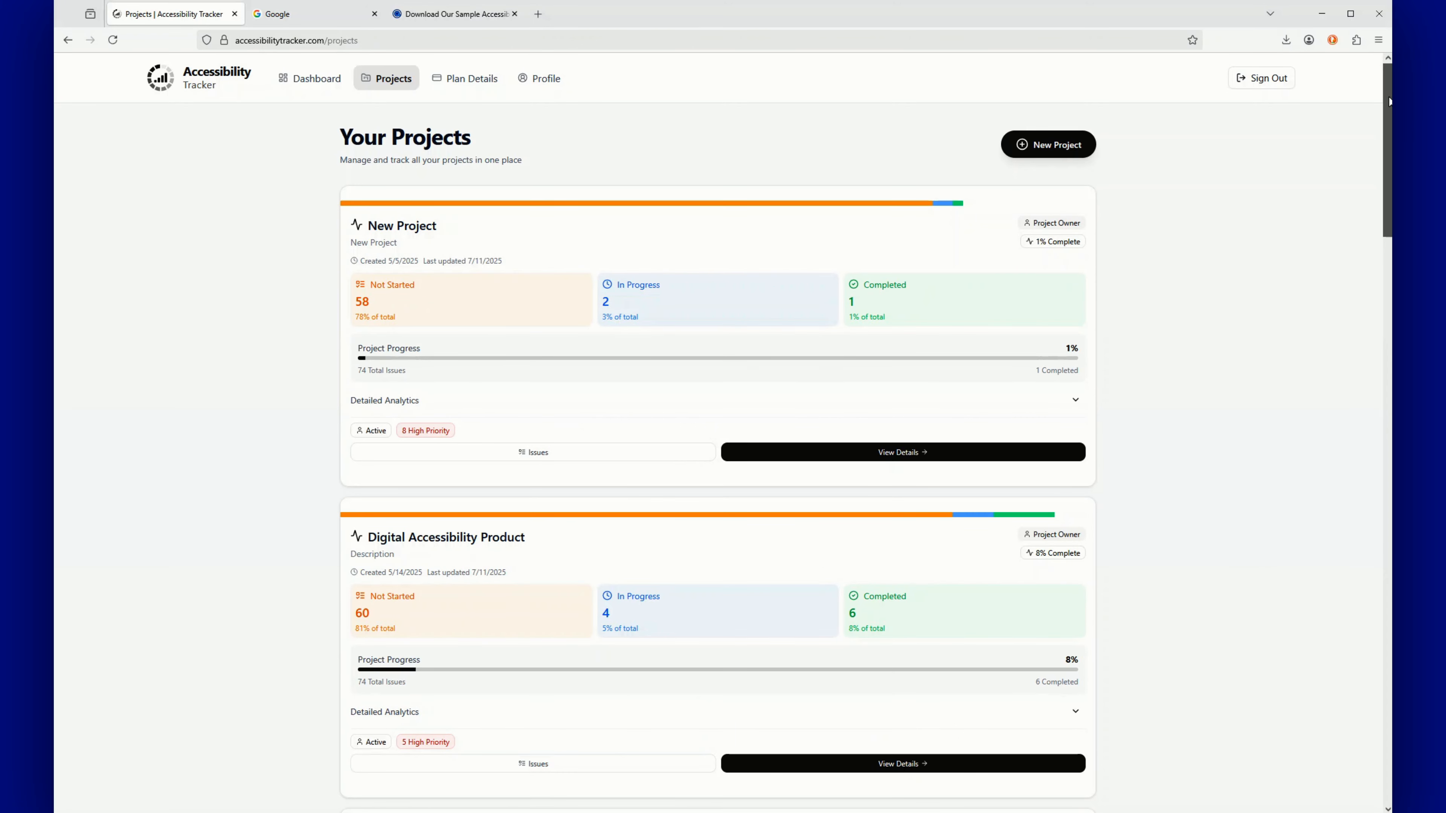
# Open the Web Accessibility card's details page, showing No Issues Found and an Upload Audit Excel area
pyautogui.moveTo(1388, 102); pyautogui.dragTo(1310, 622)
pyautogui.scroll(-20, 1310, 622)
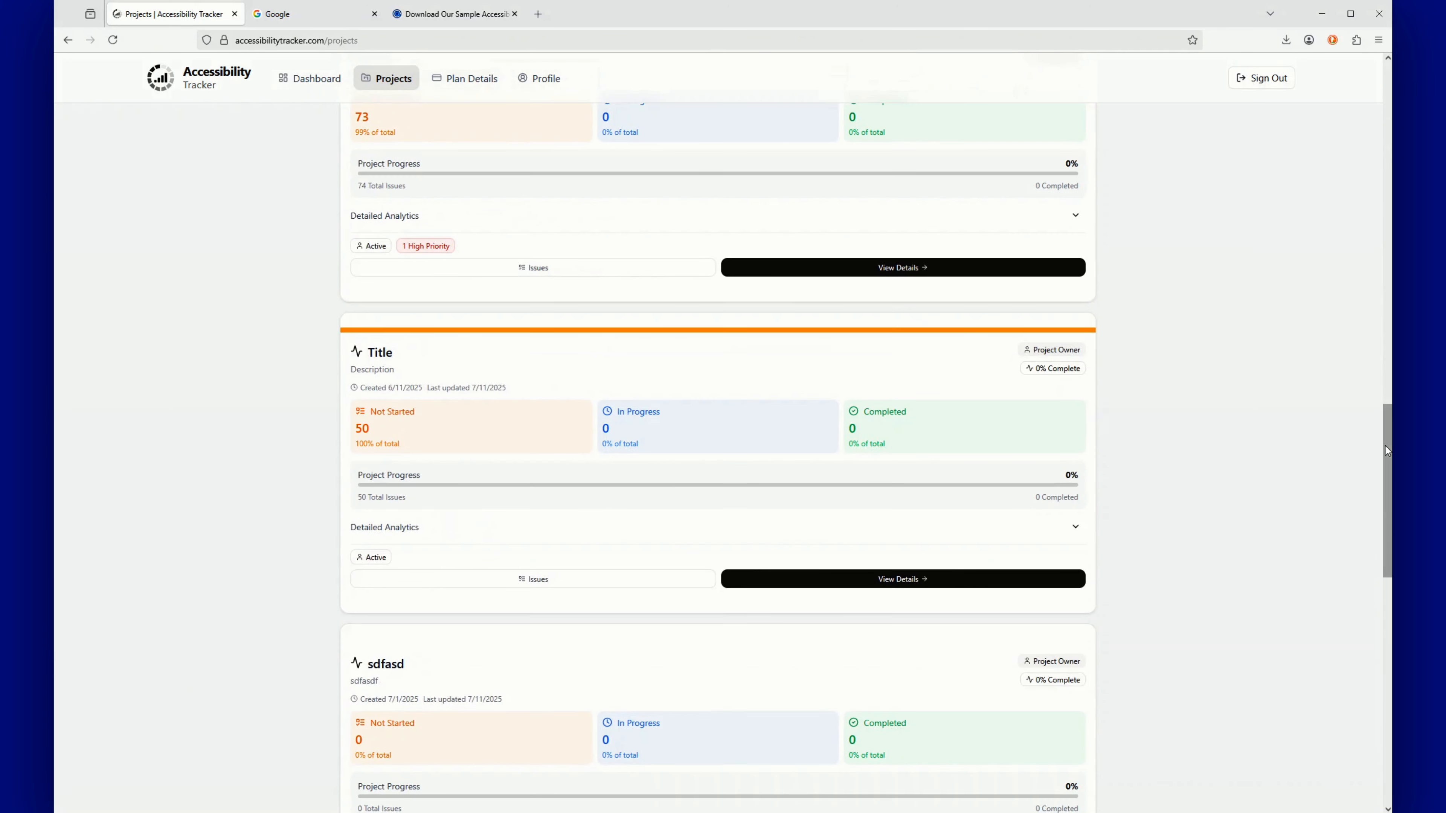
pyautogui.scroll(-5, 1359, 622)
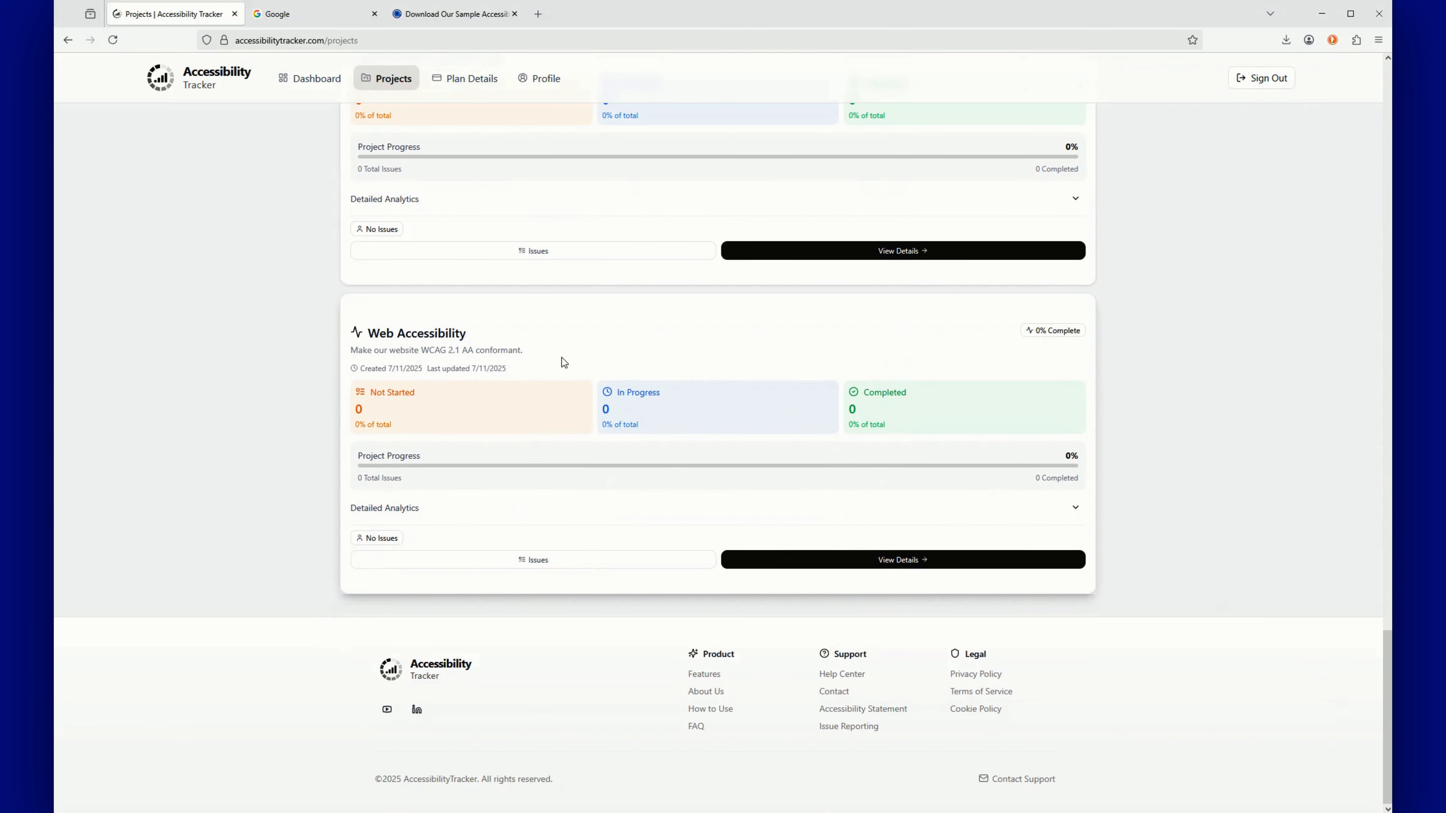
pyautogui.click(877, 561)
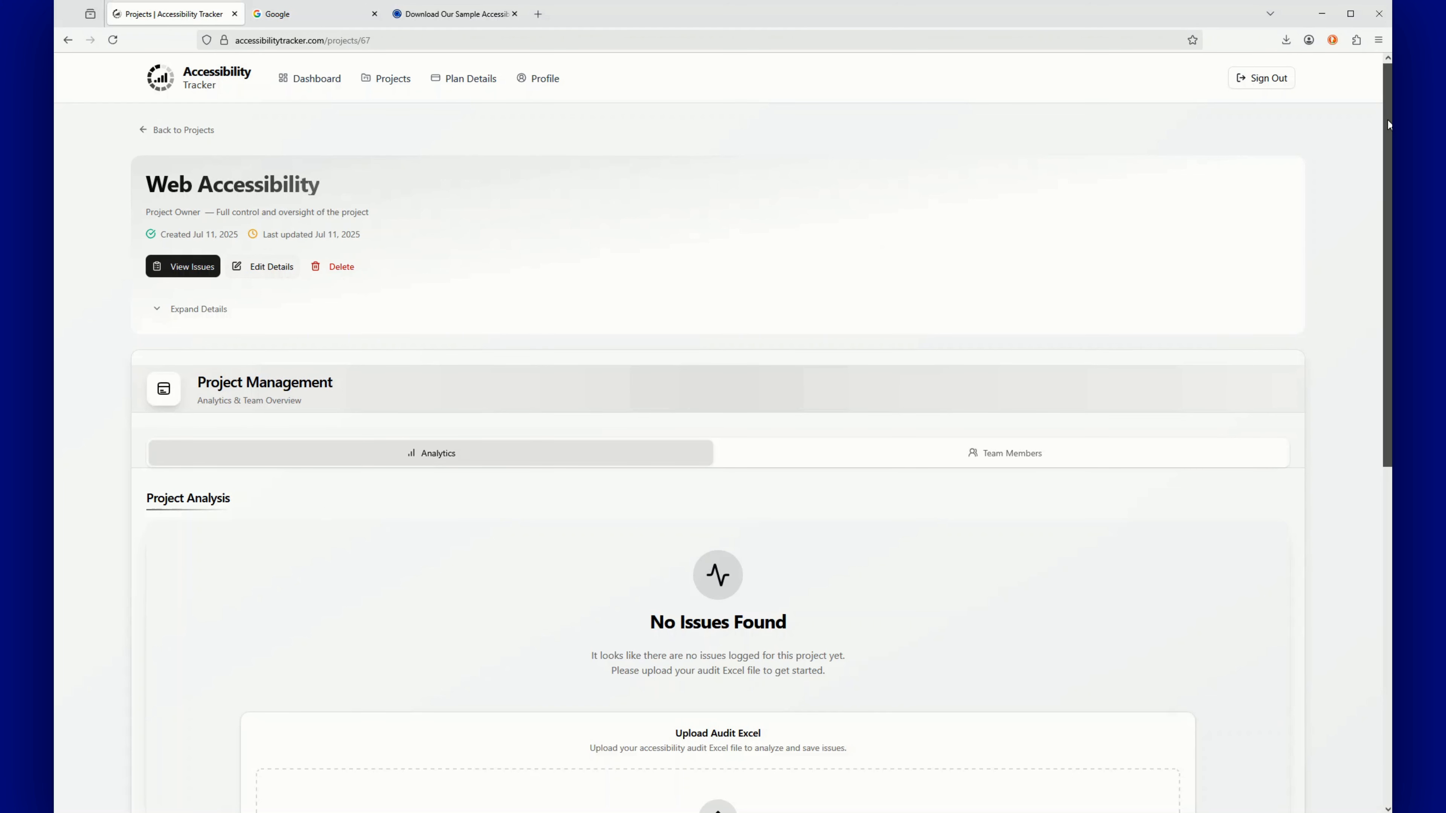
# Scroll down to the Upload Audit Excel section and its instructions, then switch to the Google tab
pyautogui.moveTo(1386, 120); pyautogui.dragTo(1374, 210)
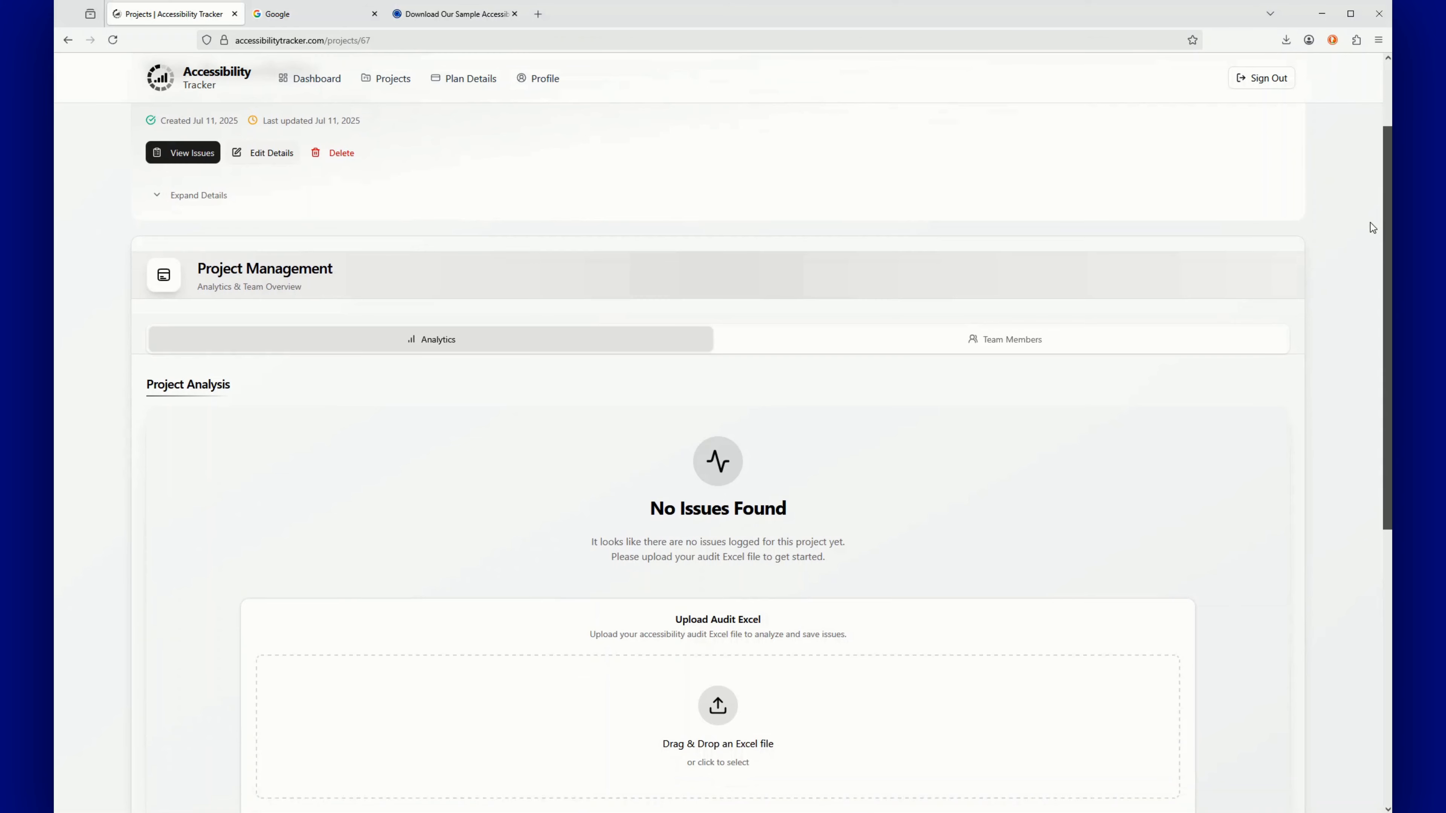
pyautogui.scroll(-3, 1370, 223)
pyautogui.scroll(-2, 1278, 323)
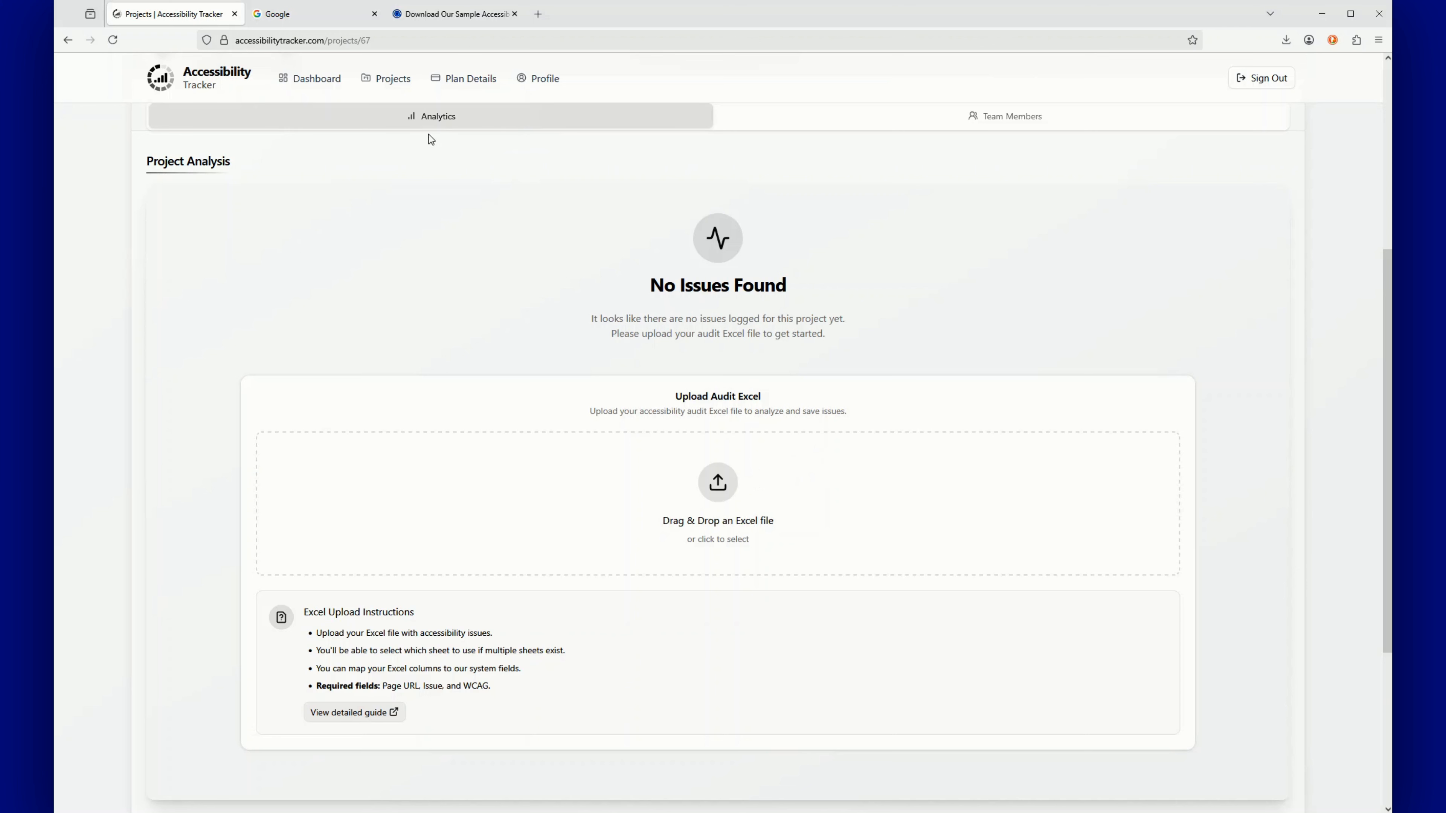
pyautogui.click(287, 16)
# Search Google for 'accessible.org sample accessibility audit report'
pyautogui.click(692, 304)
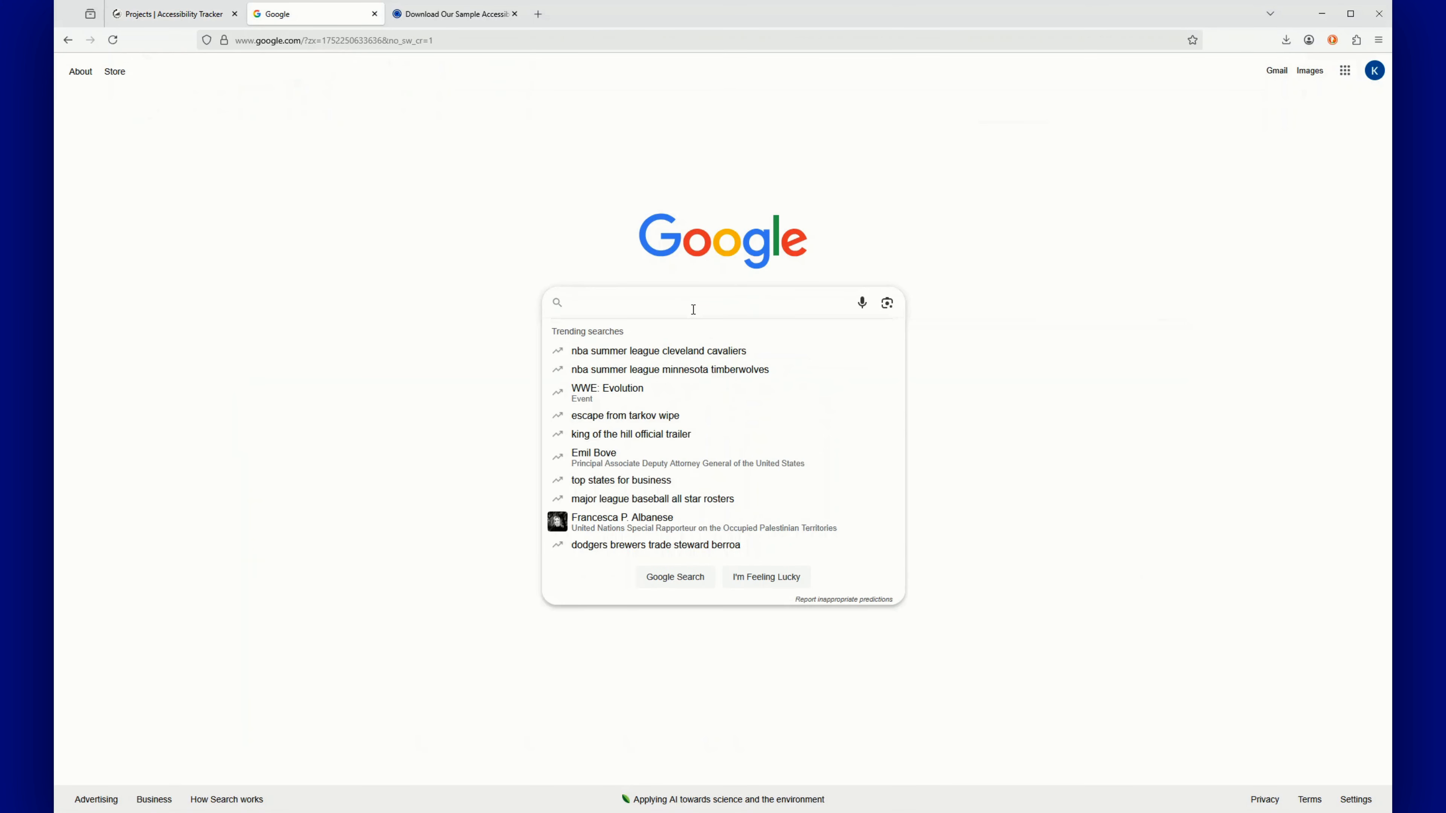
pyautogui.write('accessible.or')
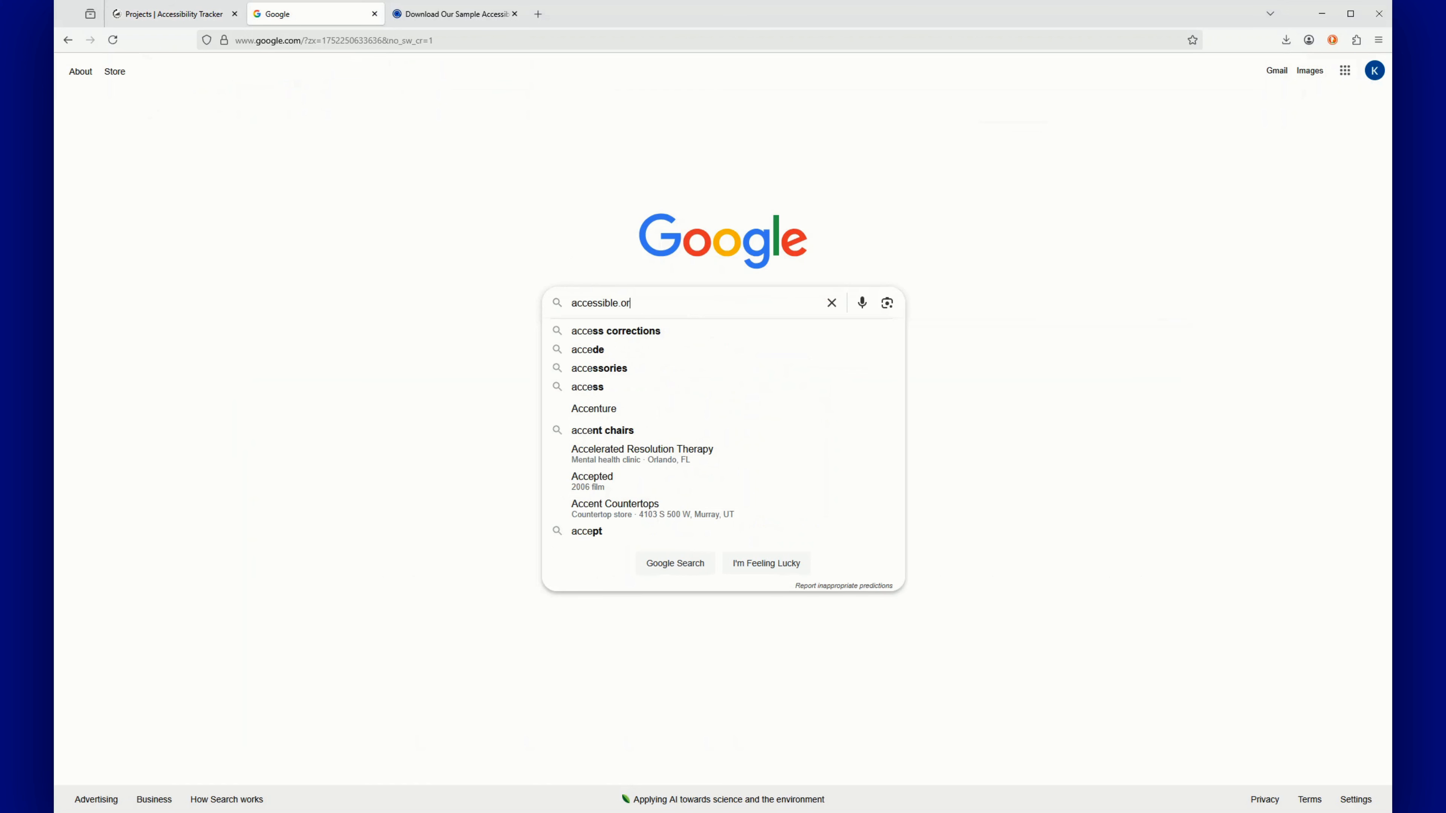
pyautogui.write('g sample accessibility audit report')
pyautogui.press('Return')
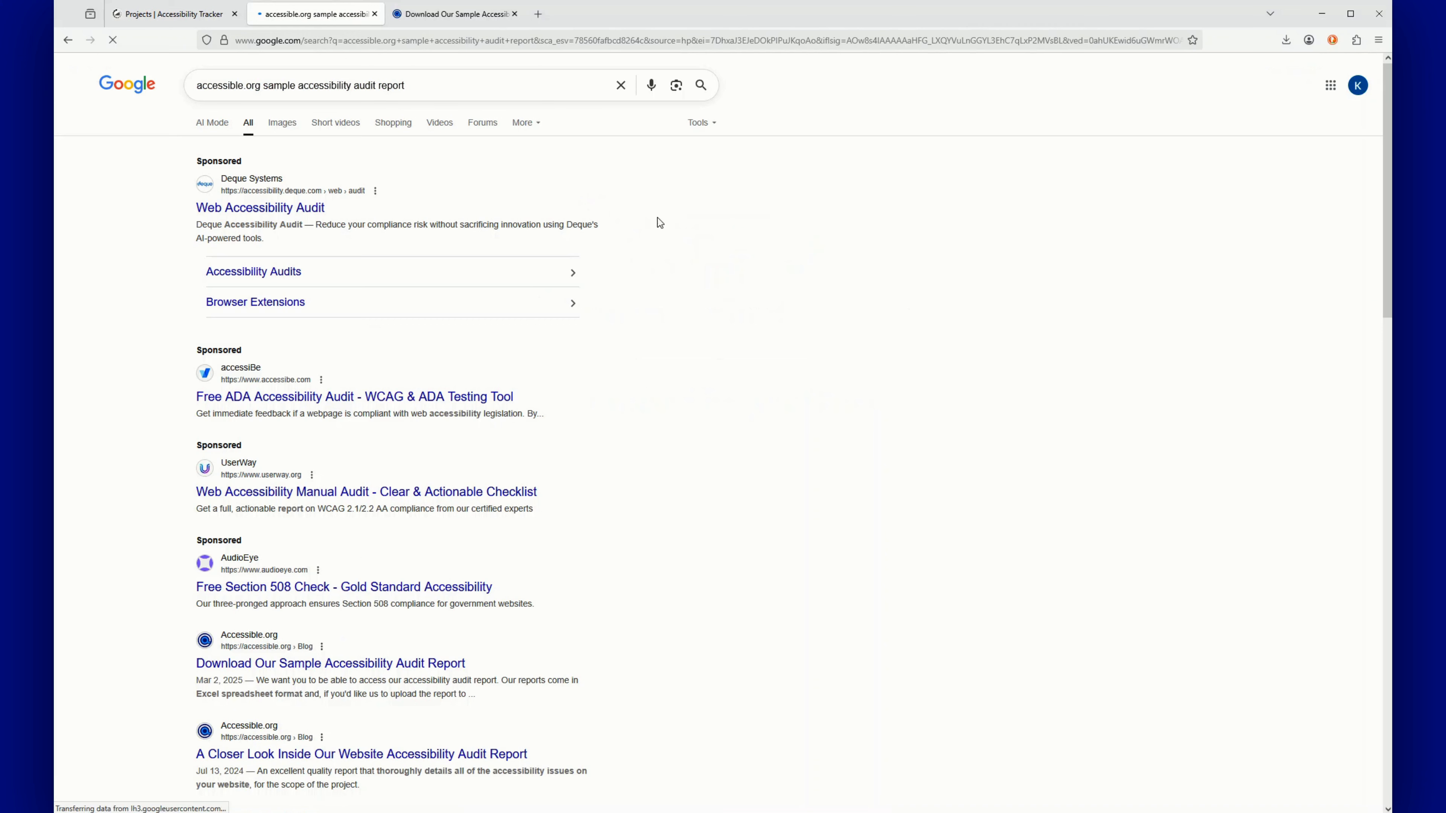
# Skim the sample audit report page's worksheet columns, then go back to the Web Accessibility project
pyautogui.click(458, 16)
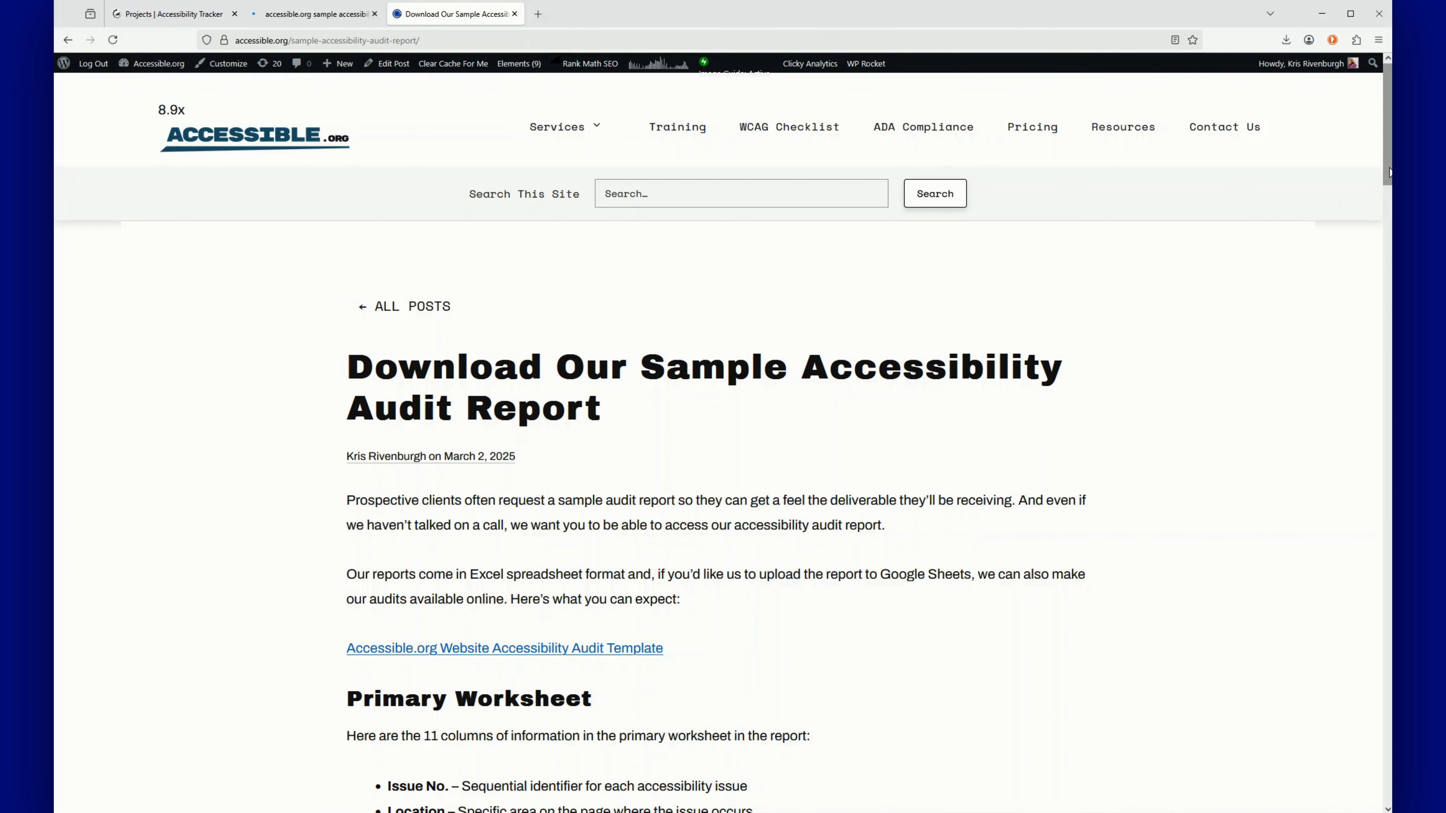
pyautogui.moveTo(1389, 163); pyautogui.dragTo(1387, 206)
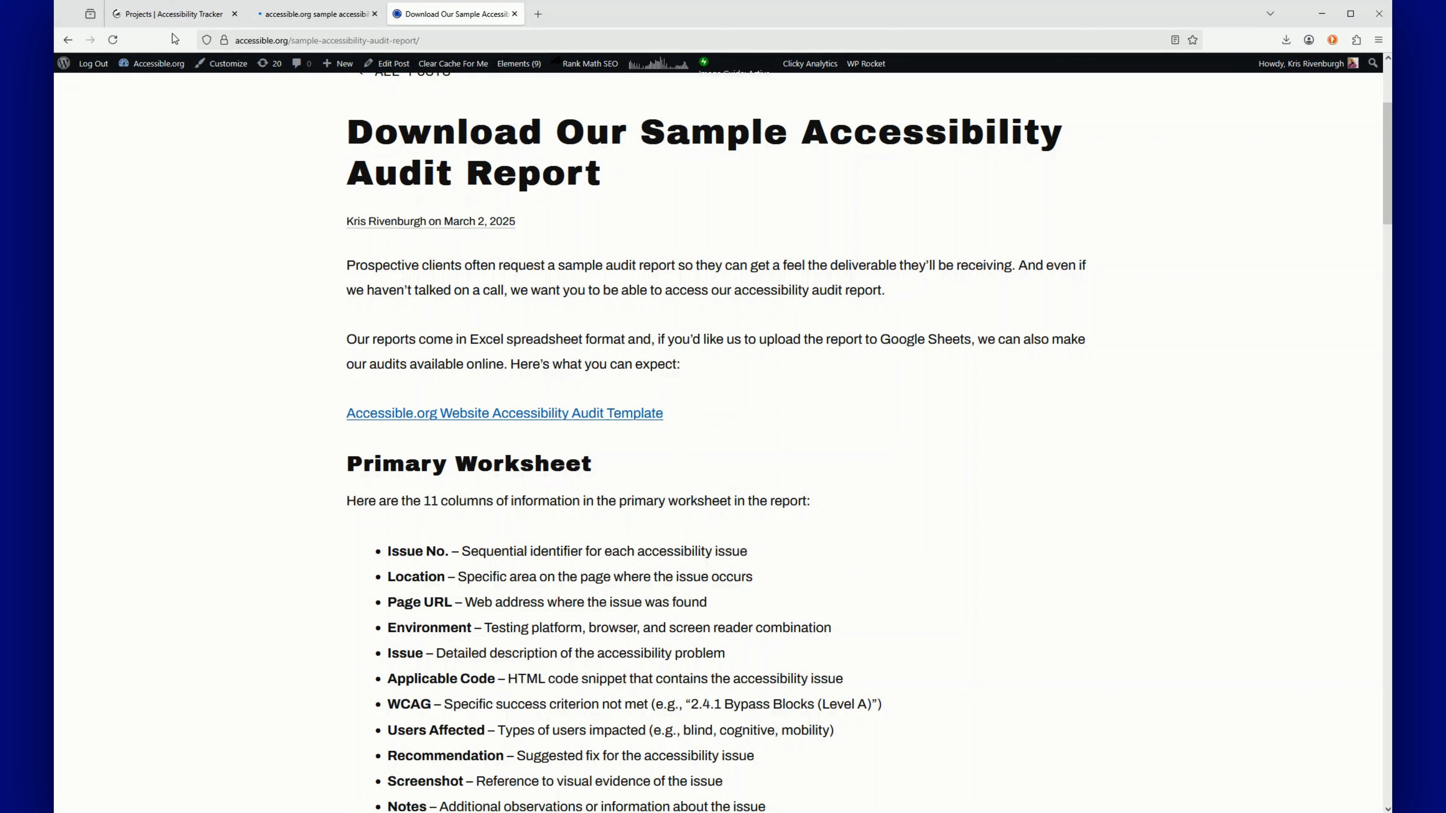
pyautogui.click(171, 15)
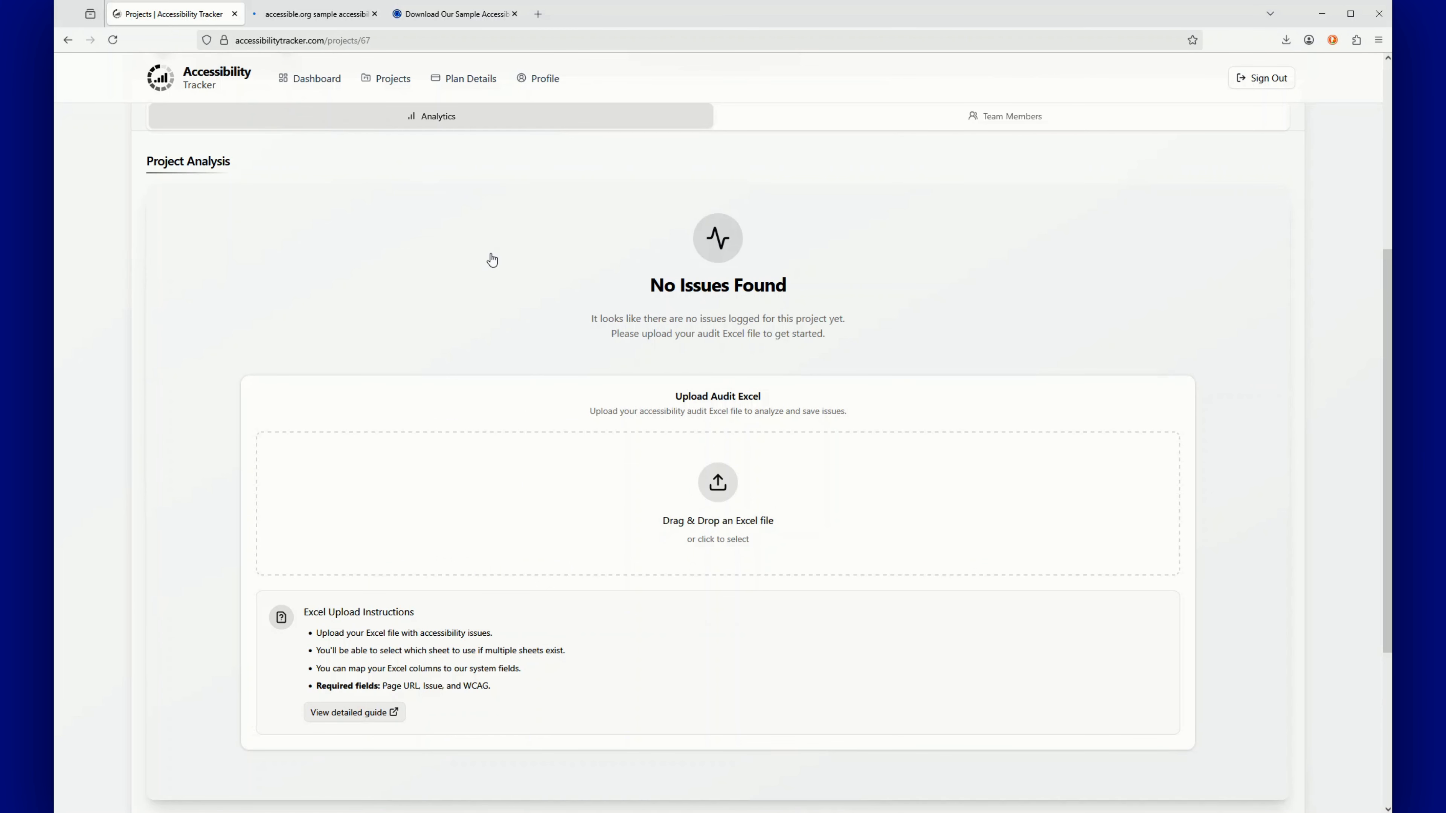
# Upload the audit Excel file so Map Columns shows Issue, Wcag and other auto-mapped columns
pyautogui.click(711, 484)
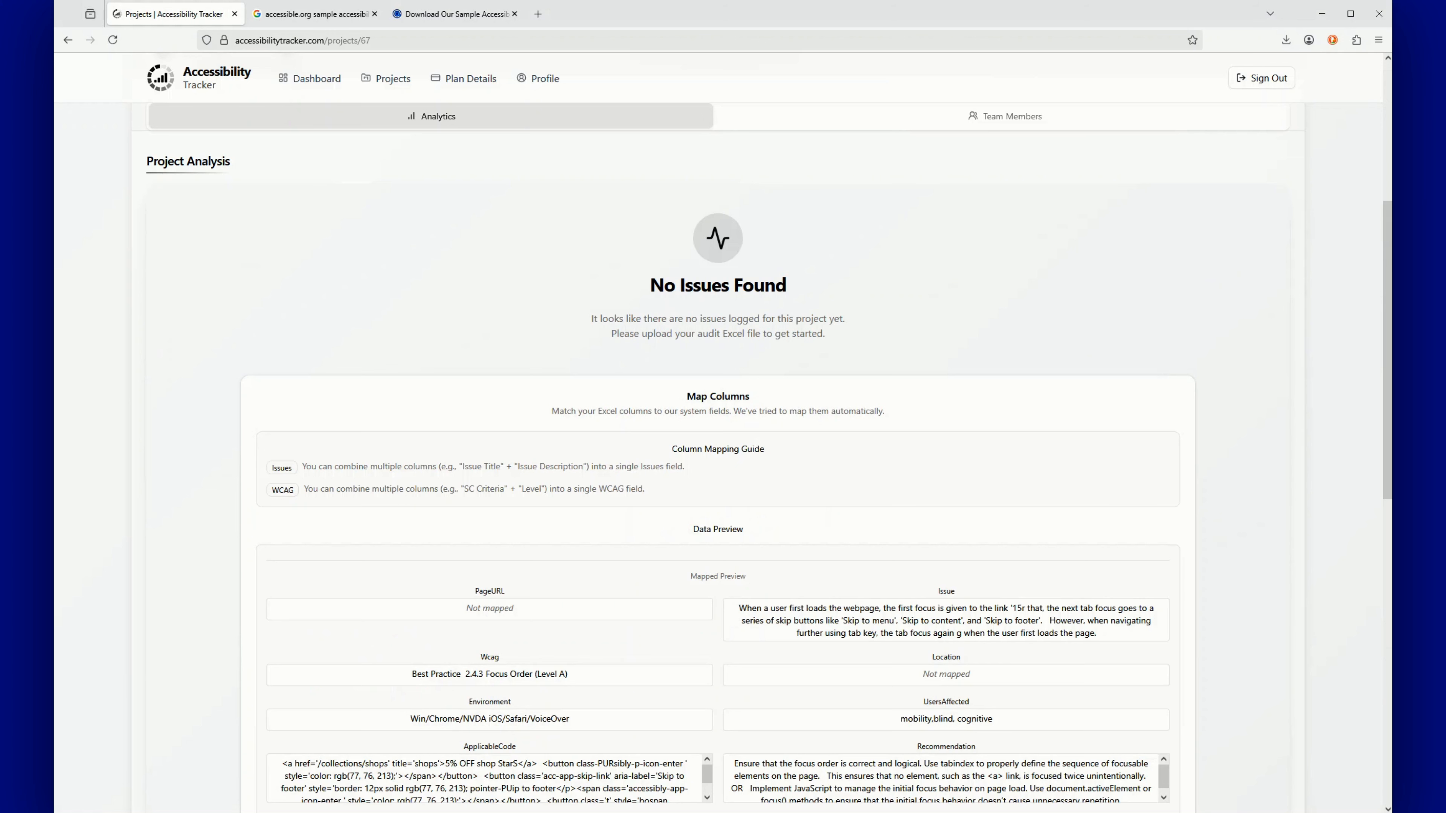
pyautogui.moveTo(1387, 260); pyautogui.dragTo(1379, 326)
pyautogui.scroll(-1, 1379, 326)
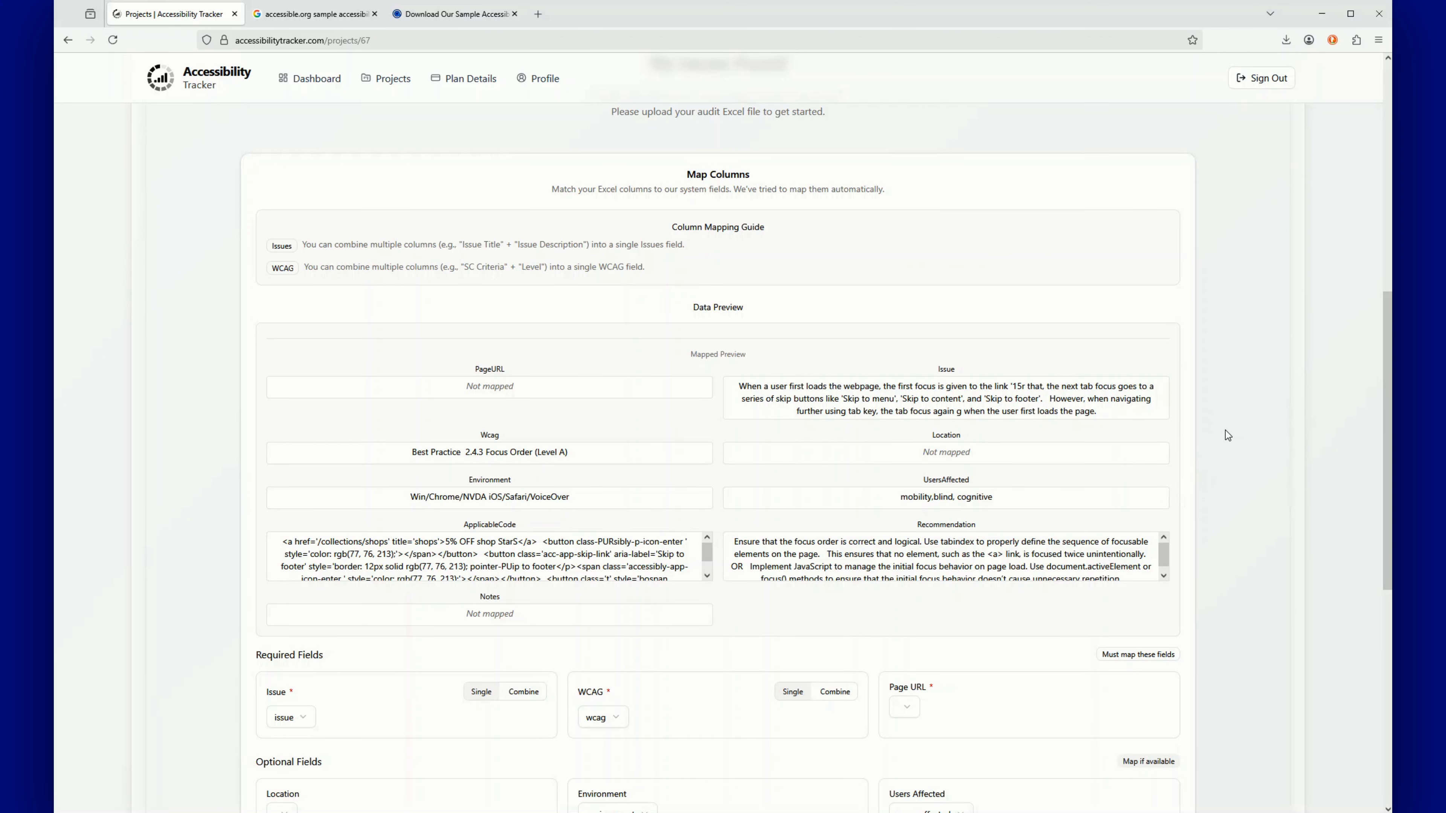
pyautogui.moveTo(1385, 386); pyautogui.dragTo(1384, 440)
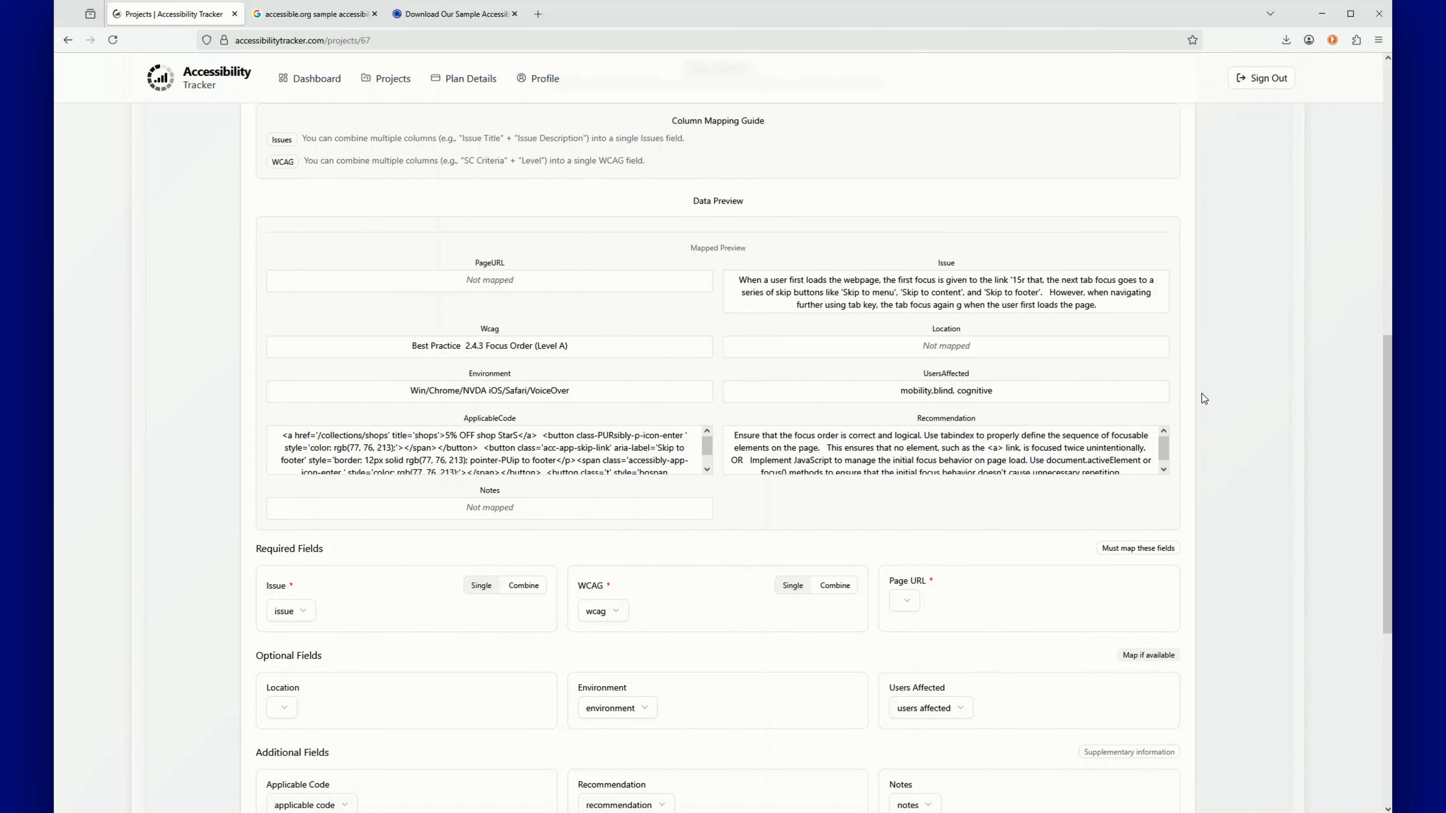
pyautogui.moveTo(1385, 377); pyautogui.dragTo(1385, 382)
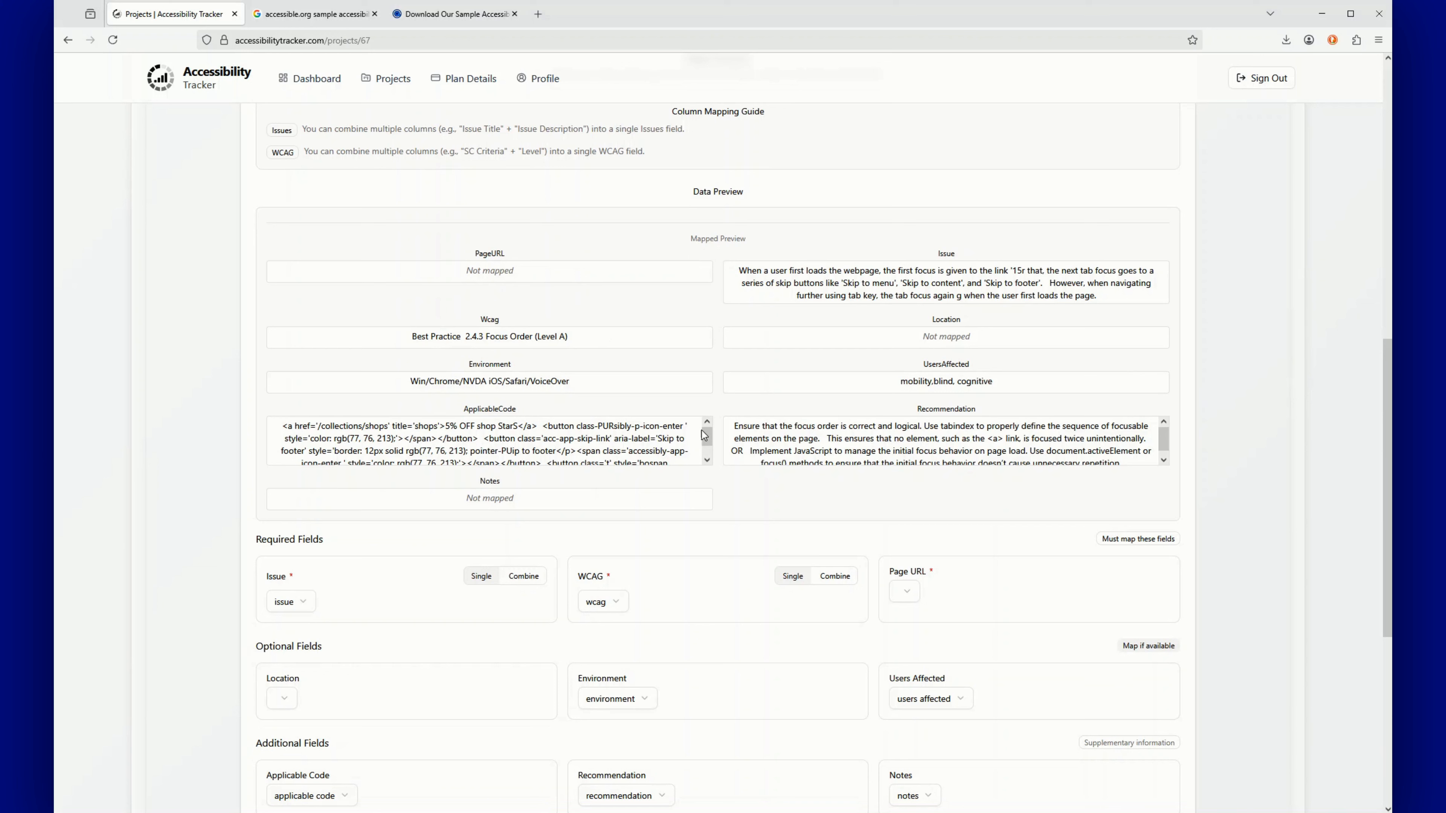
pyautogui.click(911, 591)
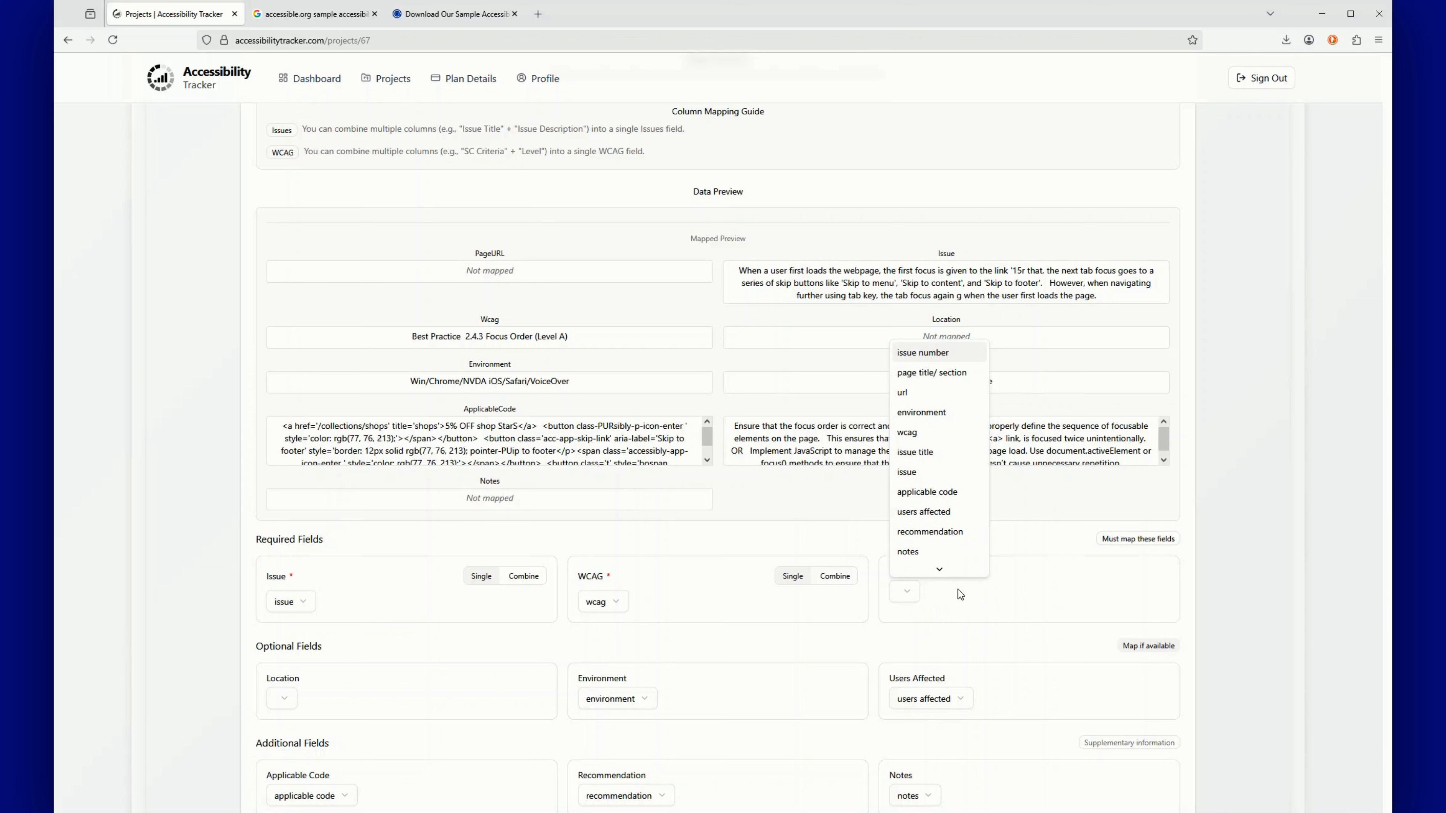
pyautogui.click(1227, 550)
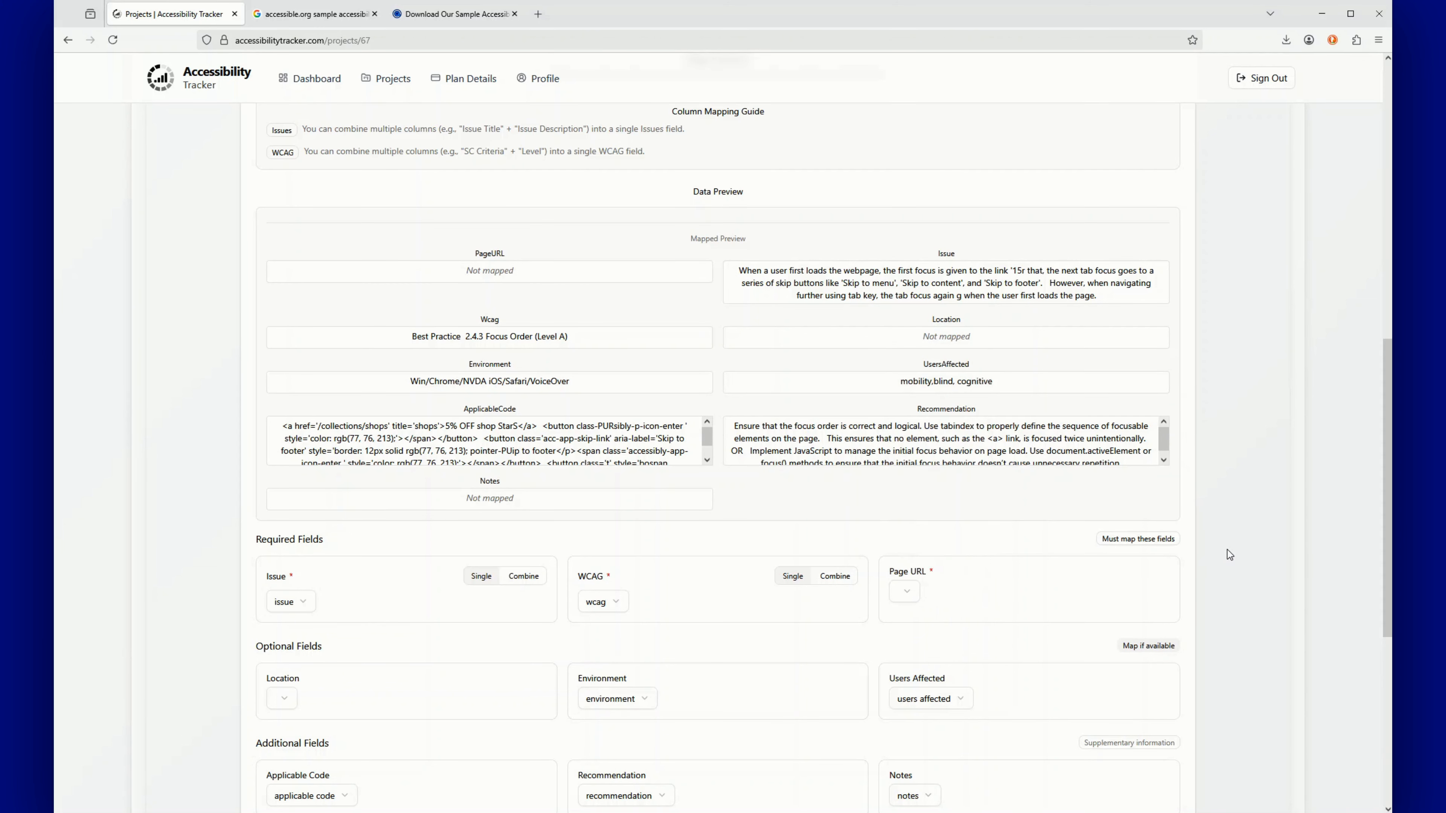
pyautogui.moveTo(1385, 441); pyautogui.dragTo(1385, 481)
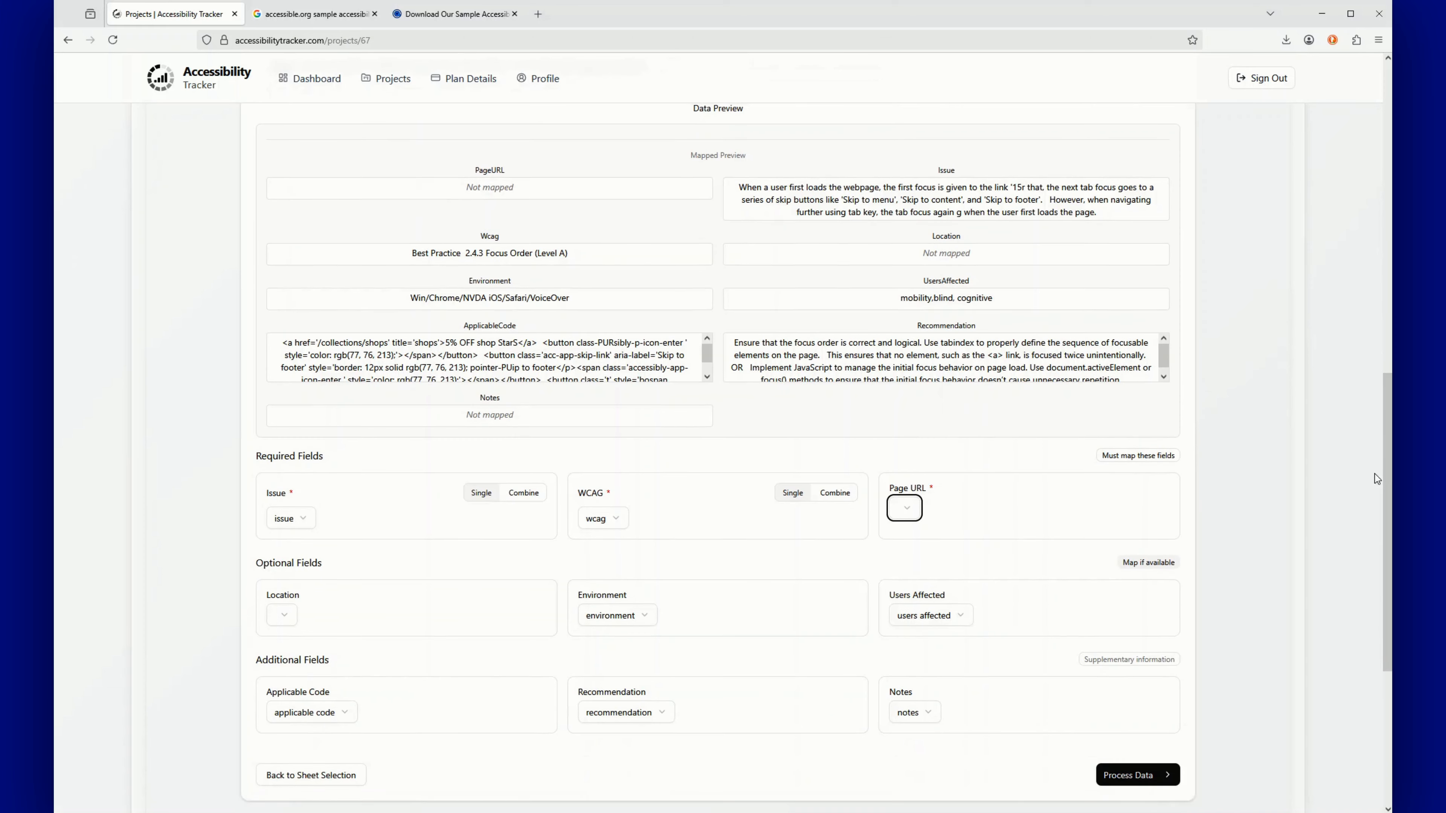
pyautogui.click(910, 500)
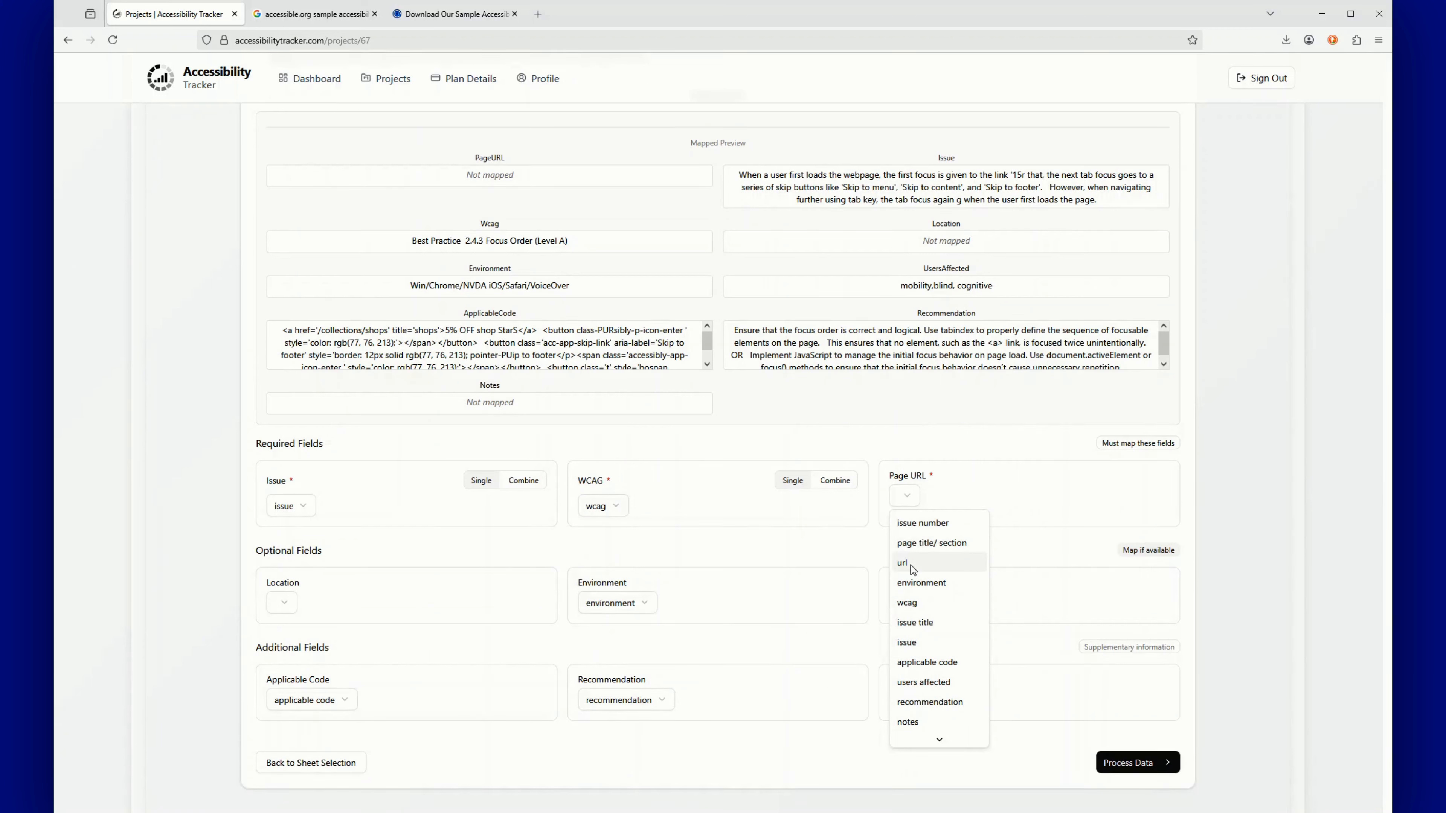
pyautogui.click(931, 560)
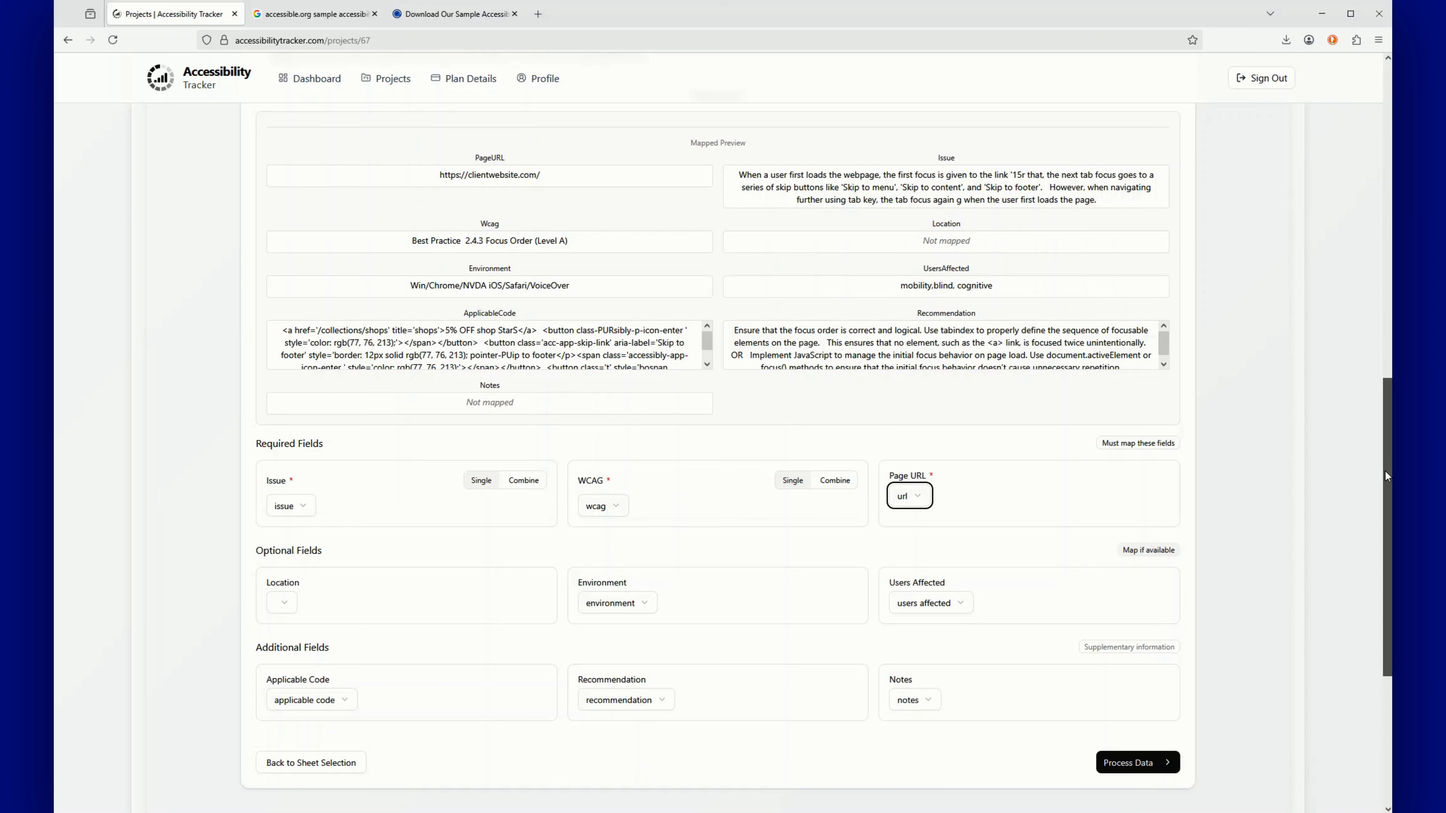
pyautogui.scroll(-2, 1385, 474)
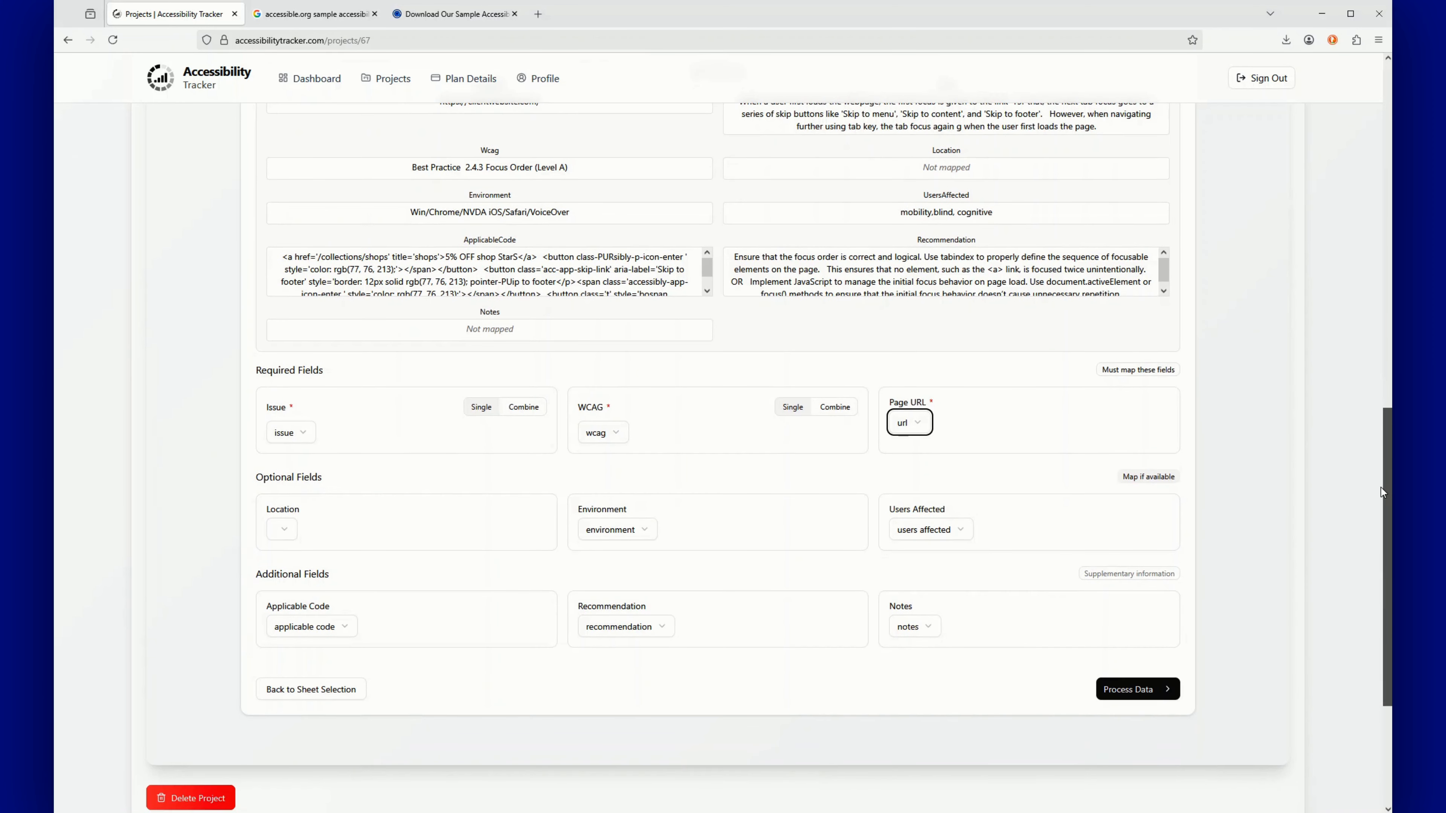
# Scroll through the column mapping to review each field's assigned spreadsheet column
pyautogui.scroll(-1, 1380, 488)
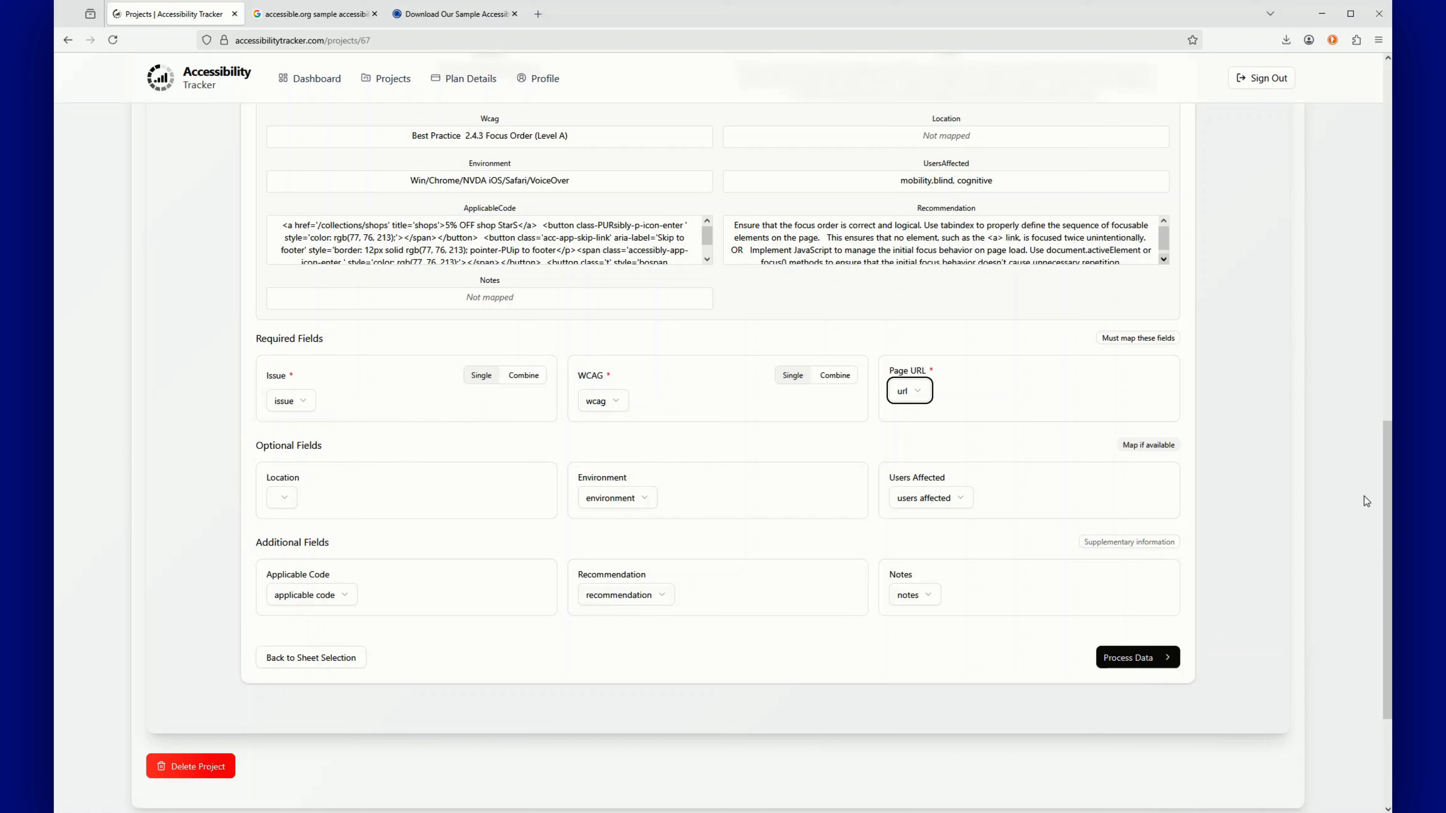
pyautogui.moveTo(1389, 499); pyautogui.dragTo(1390, 405)
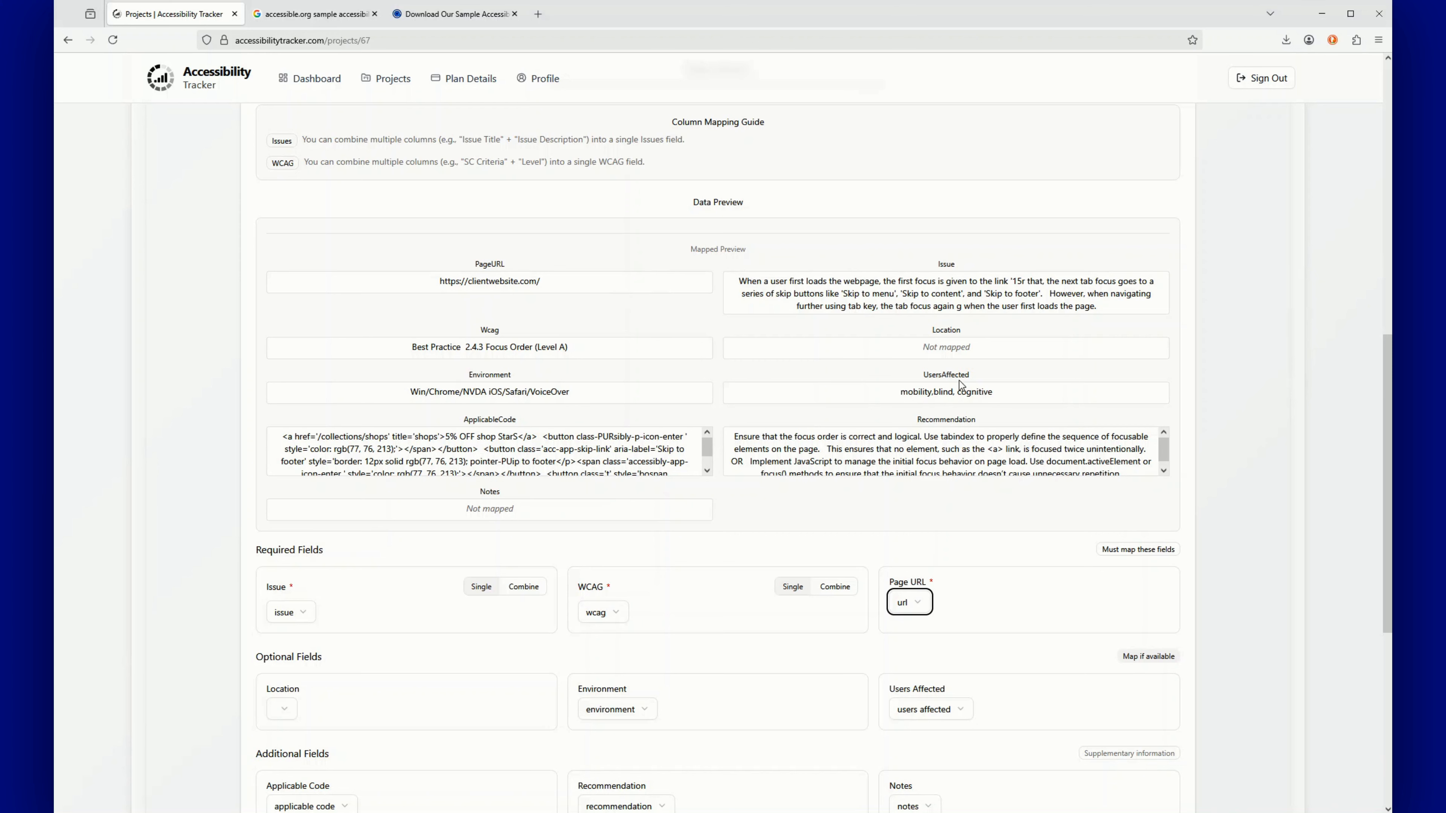
pyautogui.moveTo(1385, 497); pyautogui.dragTo(1387, 491)
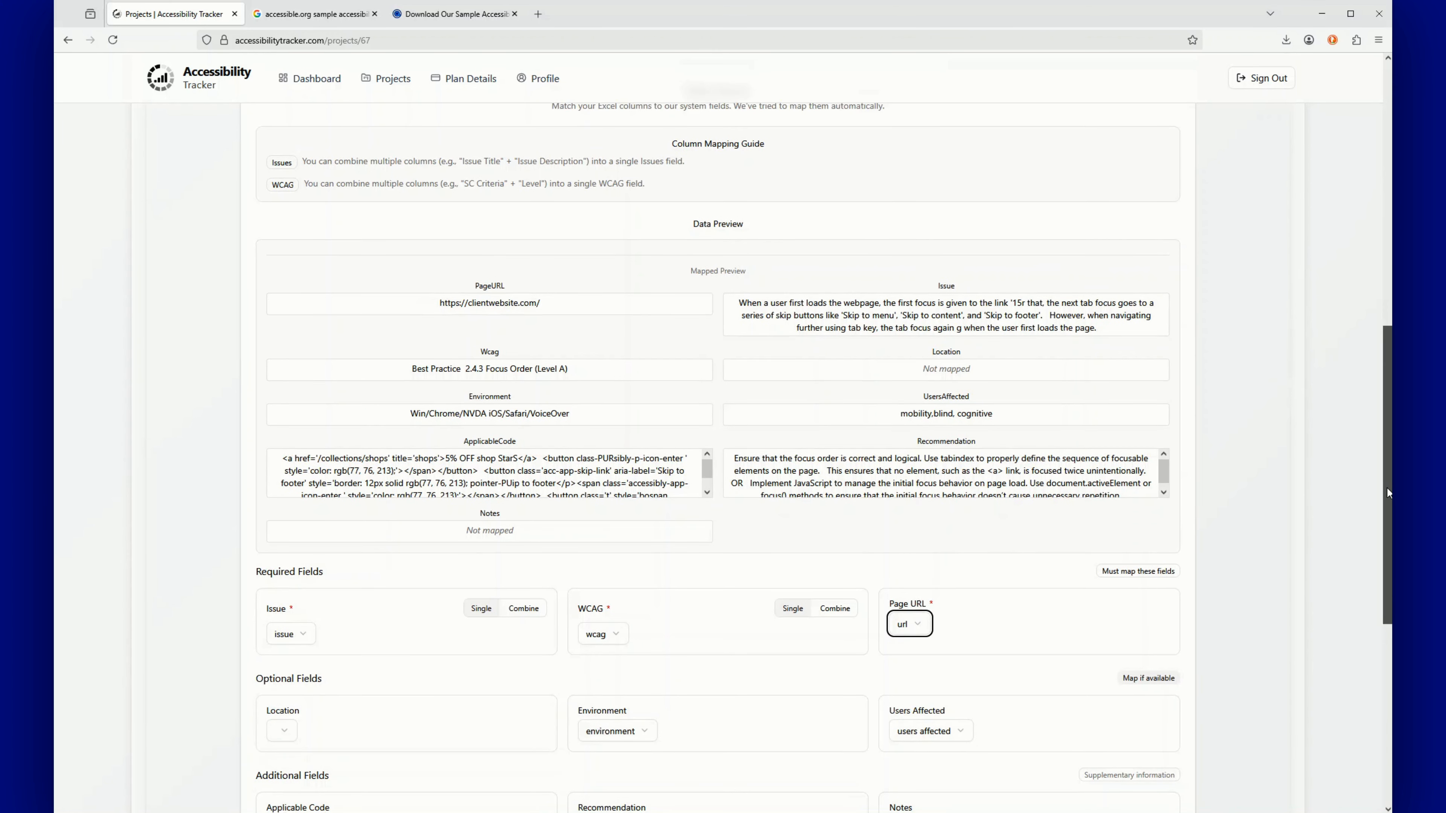
pyautogui.scroll(1, 1387, 475)
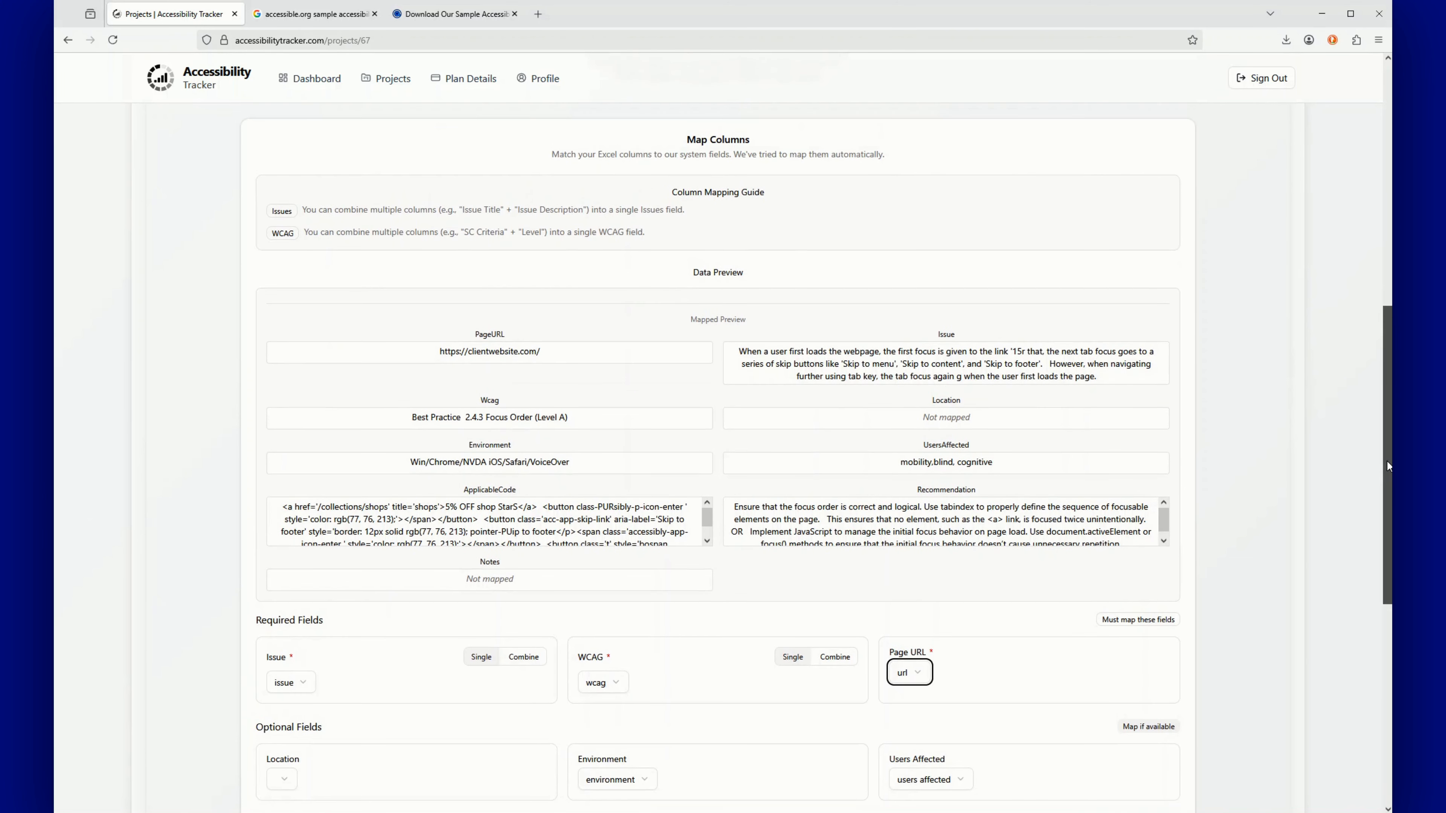
pyautogui.scroll(1, 1386, 460)
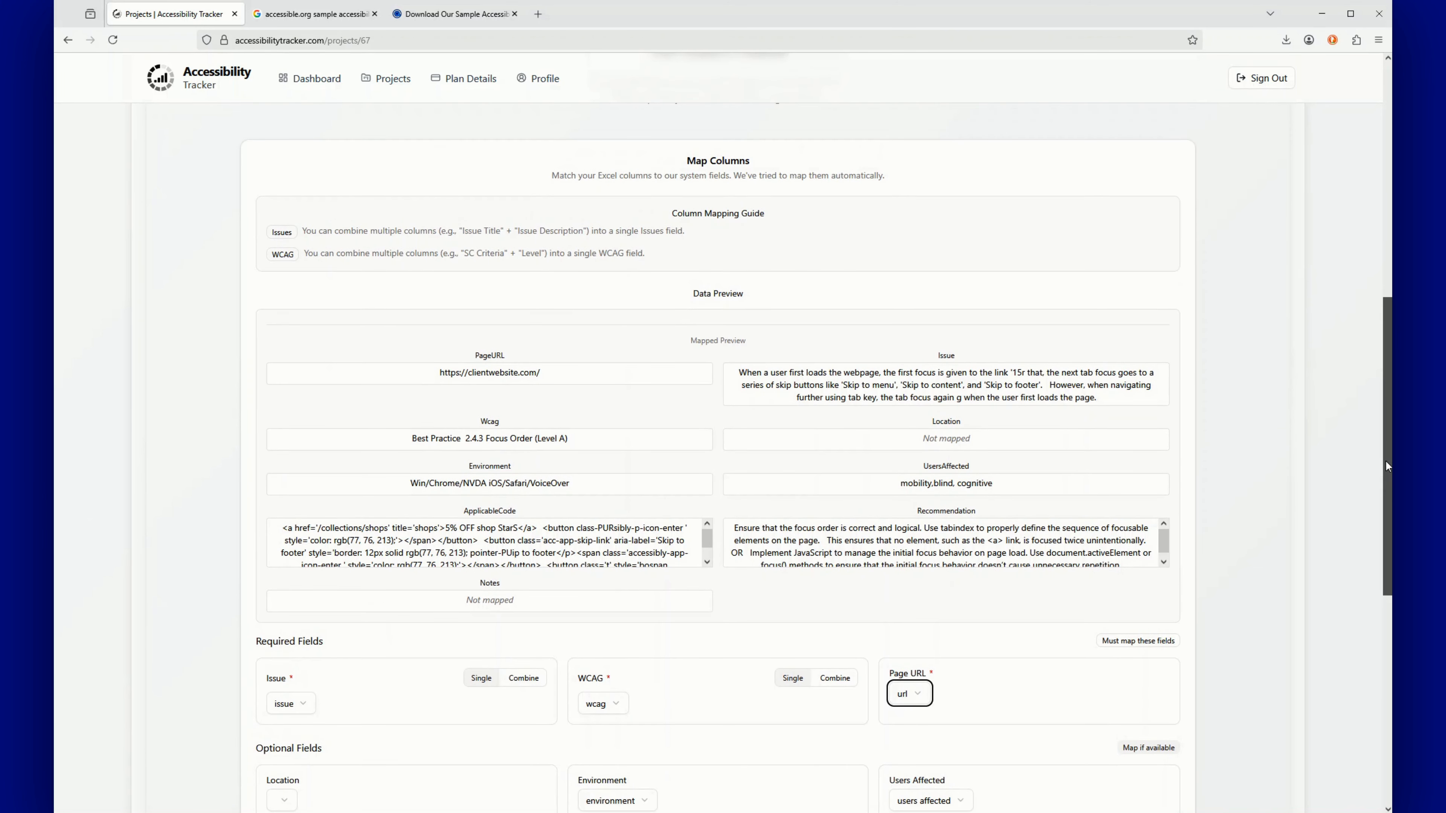
pyautogui.scroll(-1, 1384, 464)
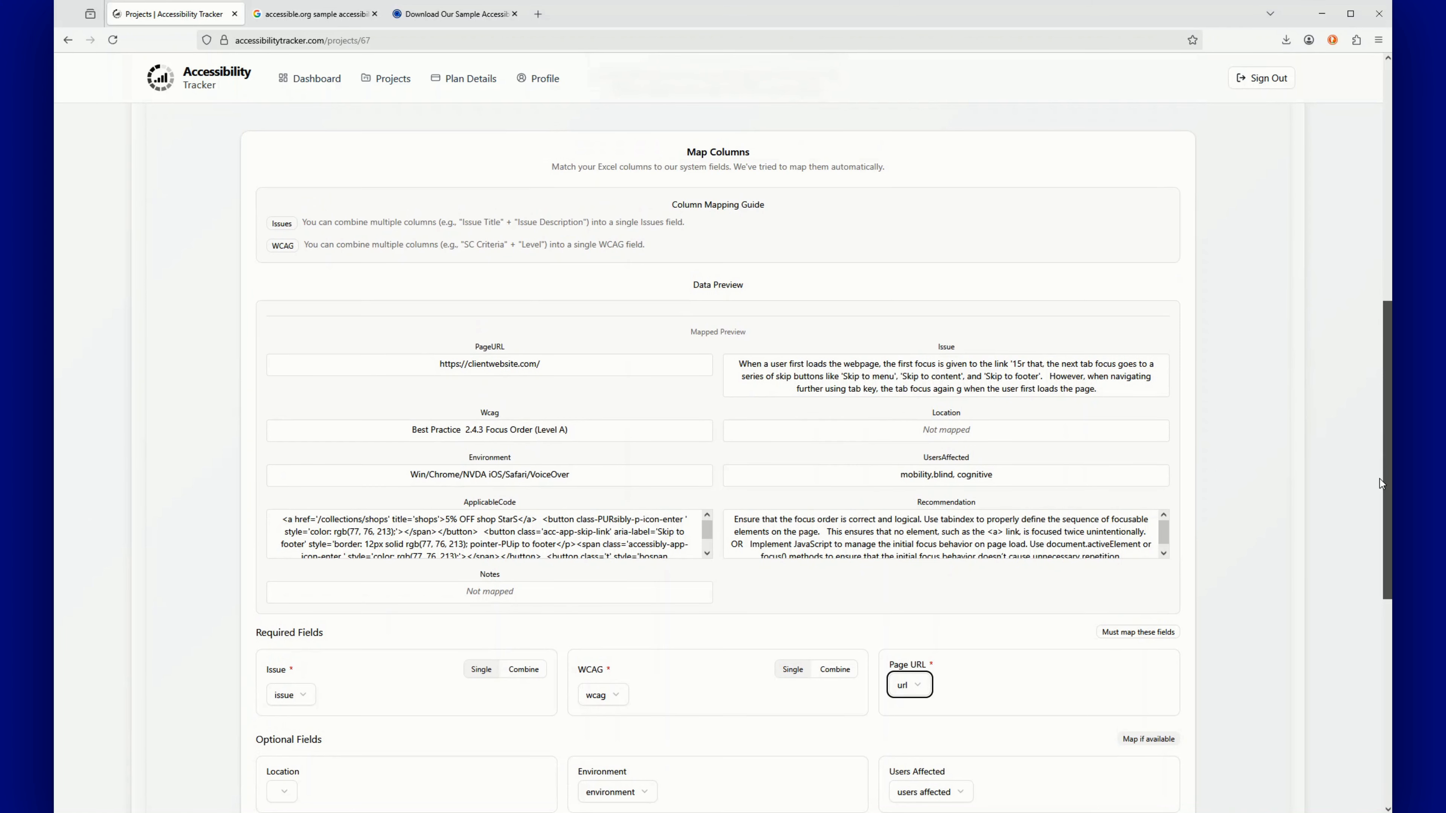
pyautogui.scroll(-1, 1378, 496)
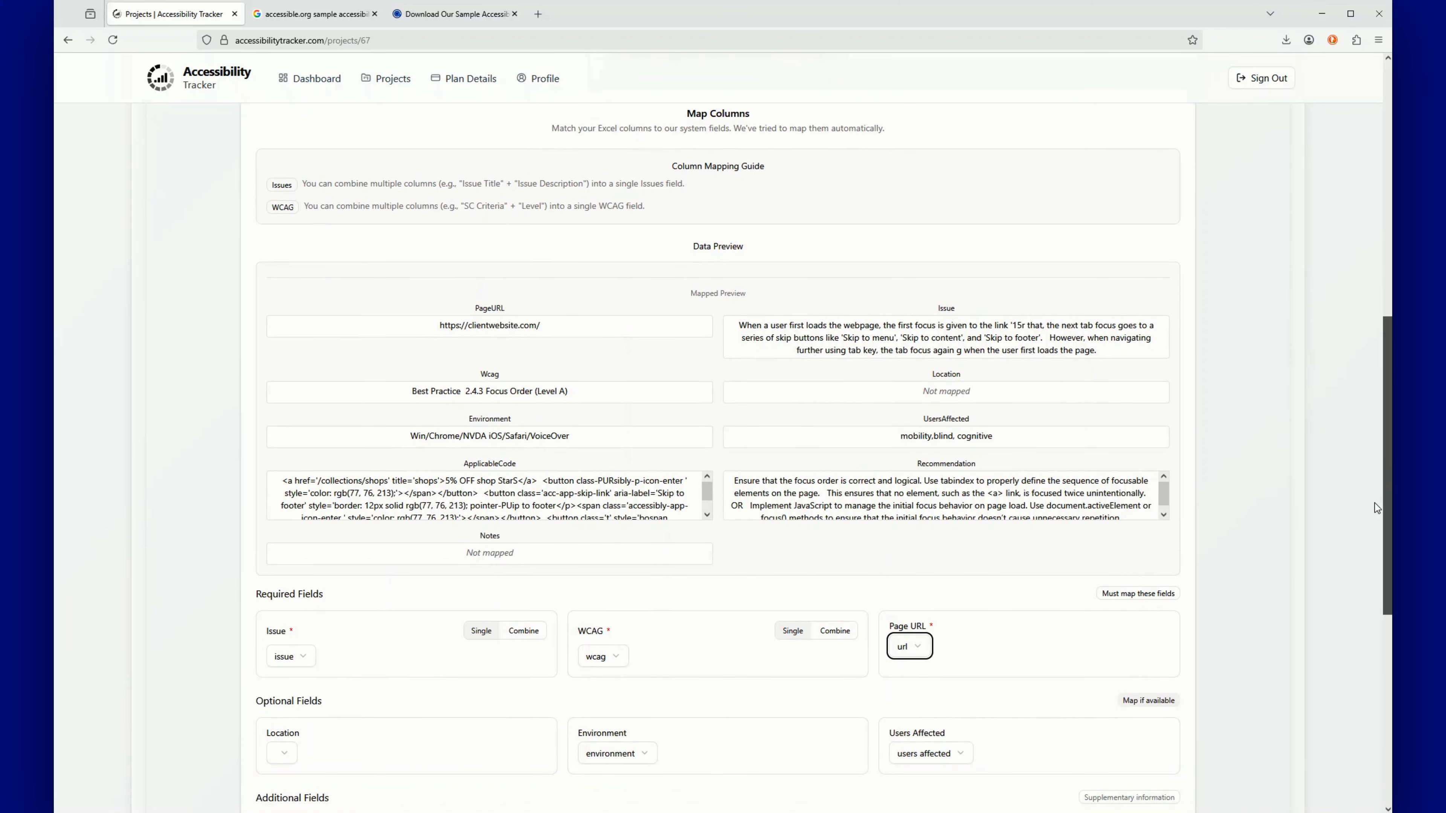
pyautogui.scroll(-2, 1373, 522)
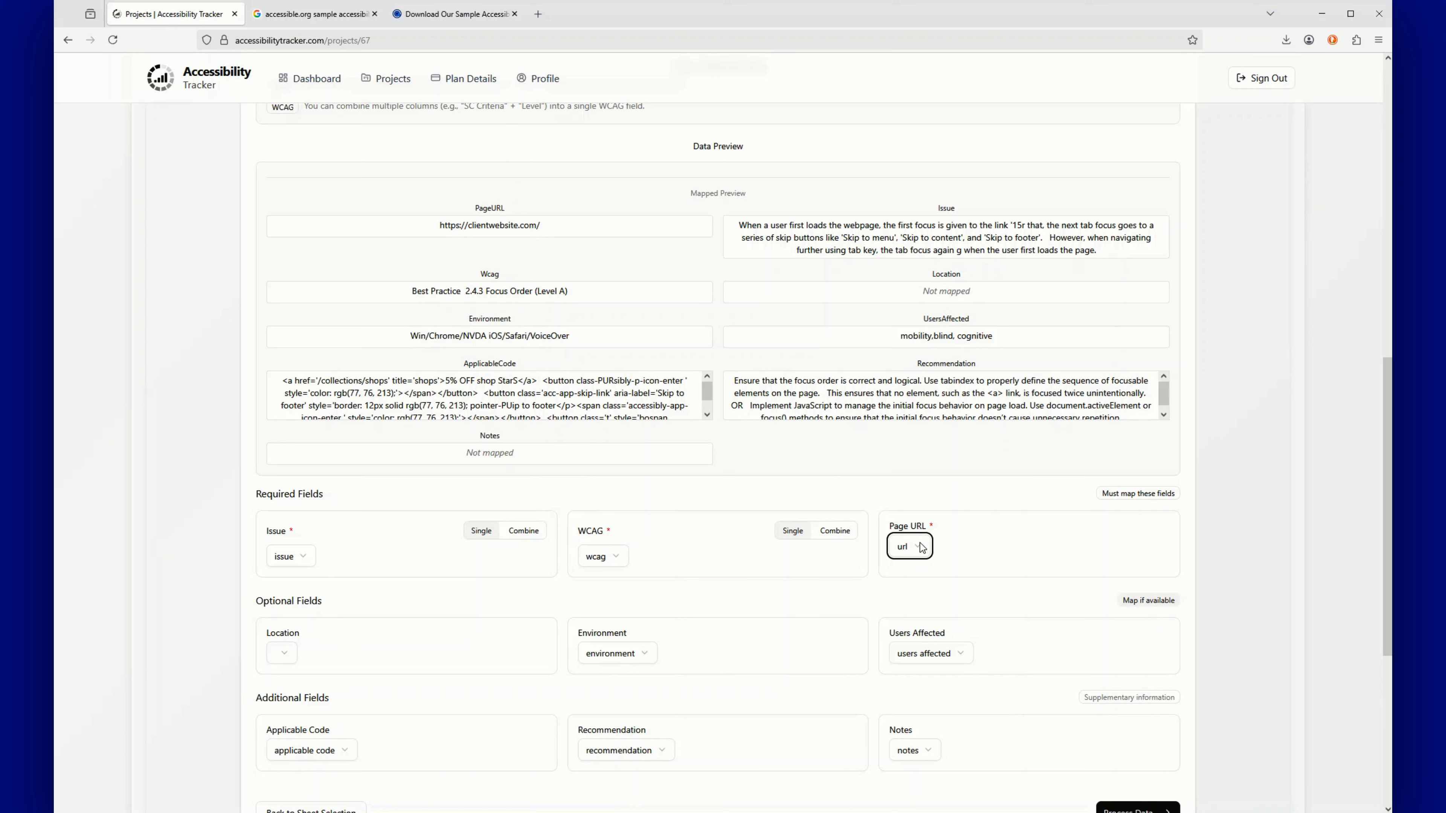
# Keep Page URL mapped to url and process the data into charts of 123 issues
pyautogui.click(920, 552)
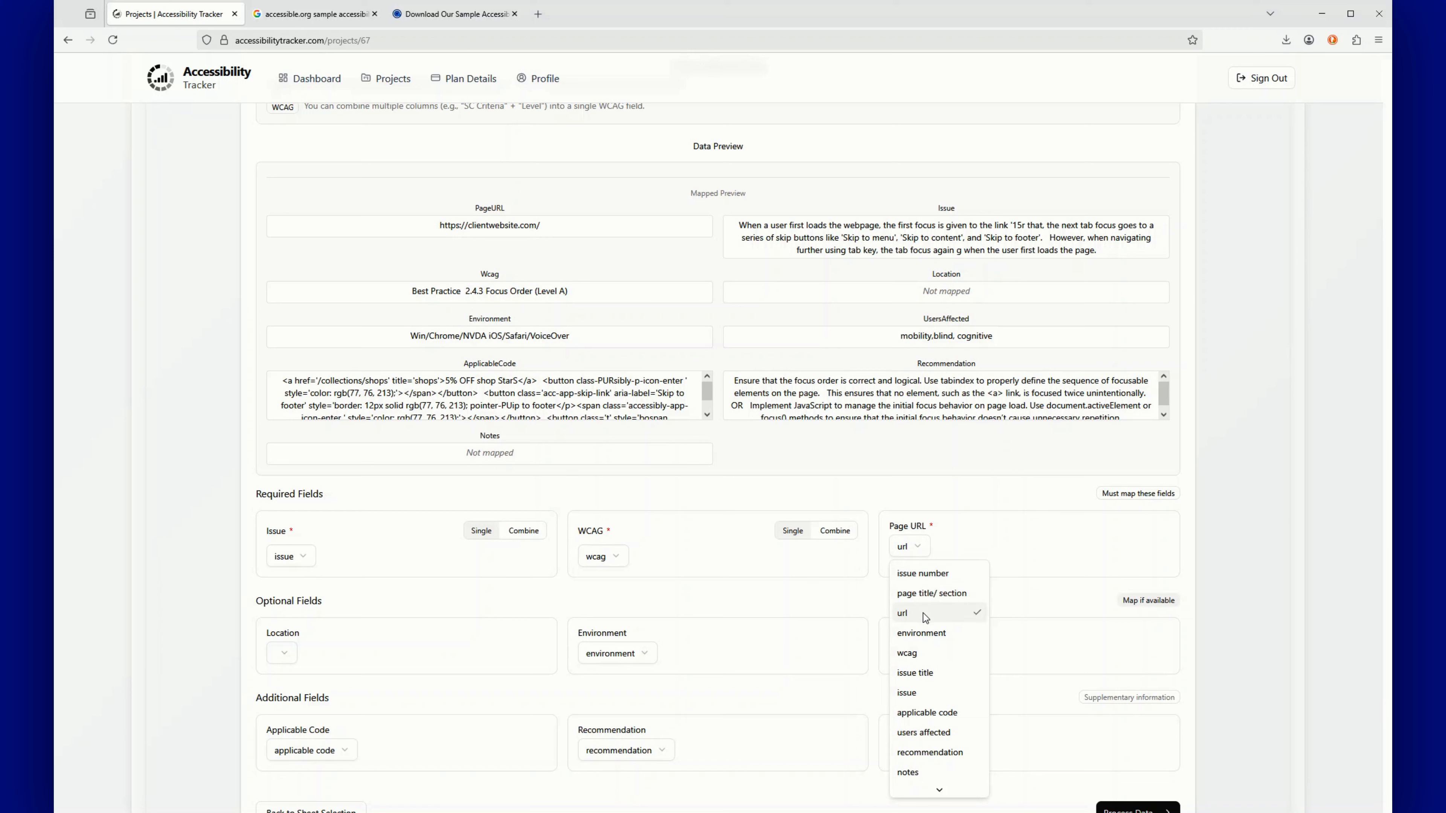
pyautogui.click(935, 615)
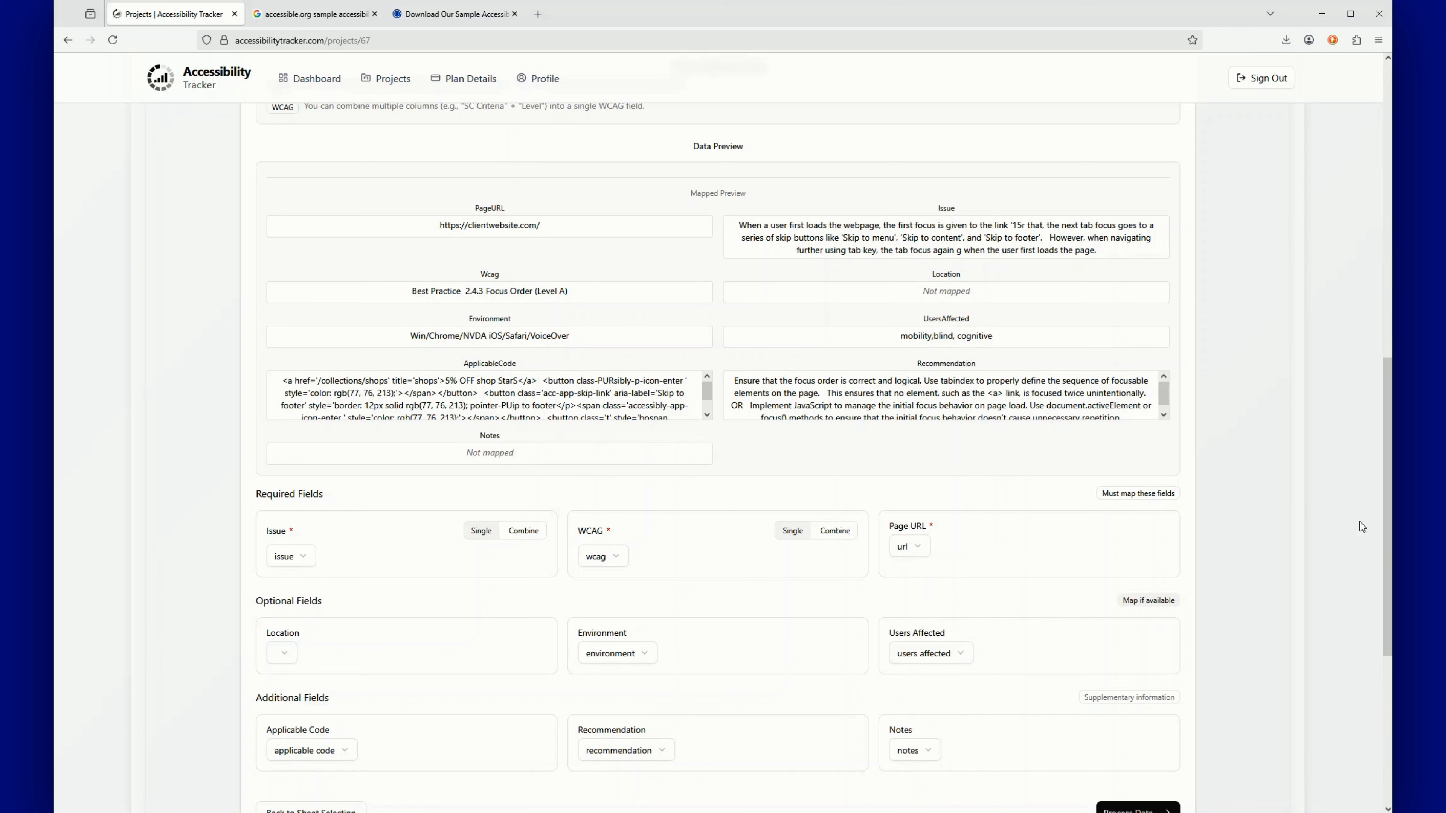
pyautogui.scroll(-2, 1383, 546)
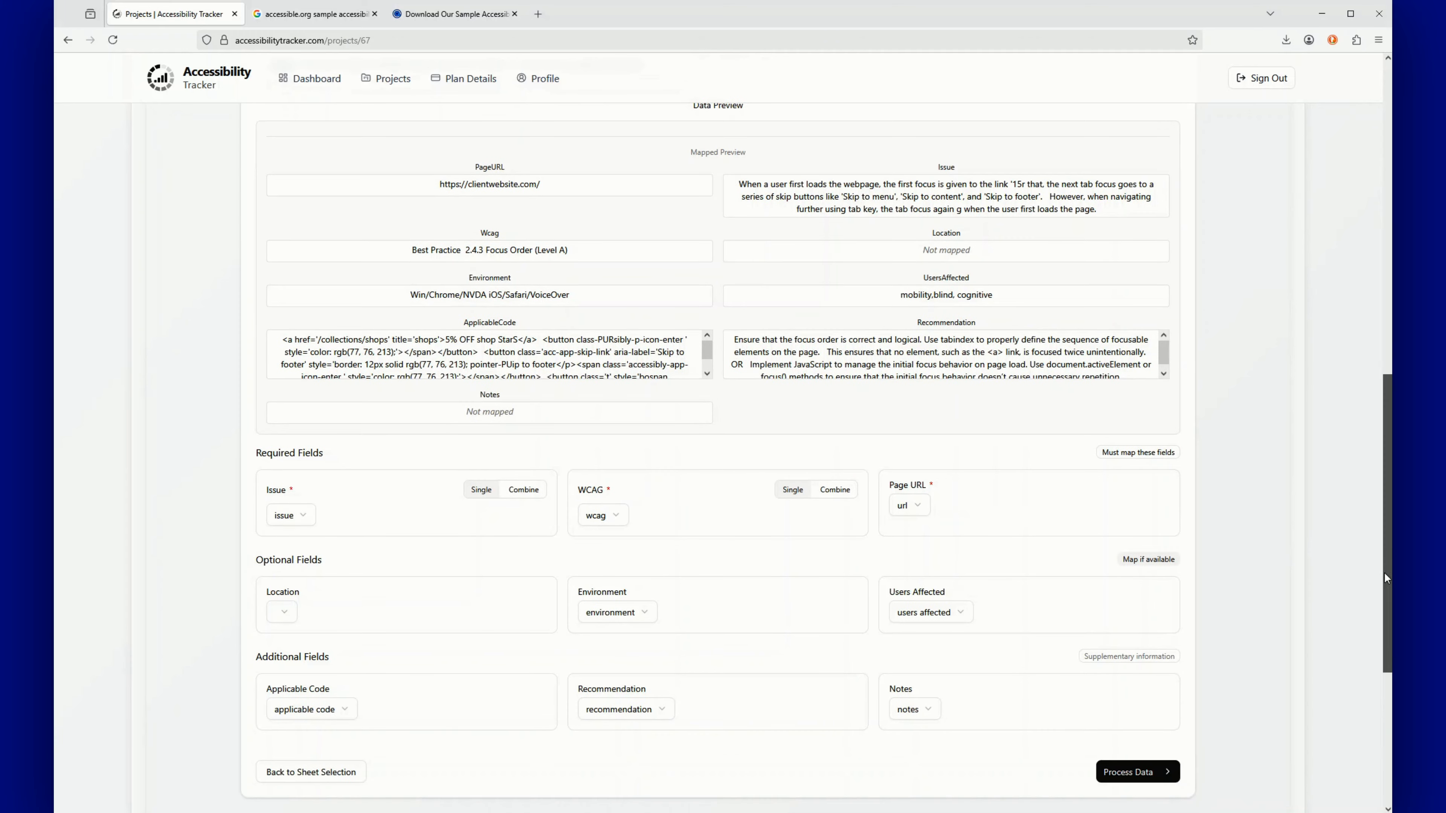
pyautogui.scroll(-3, 1380, 616)
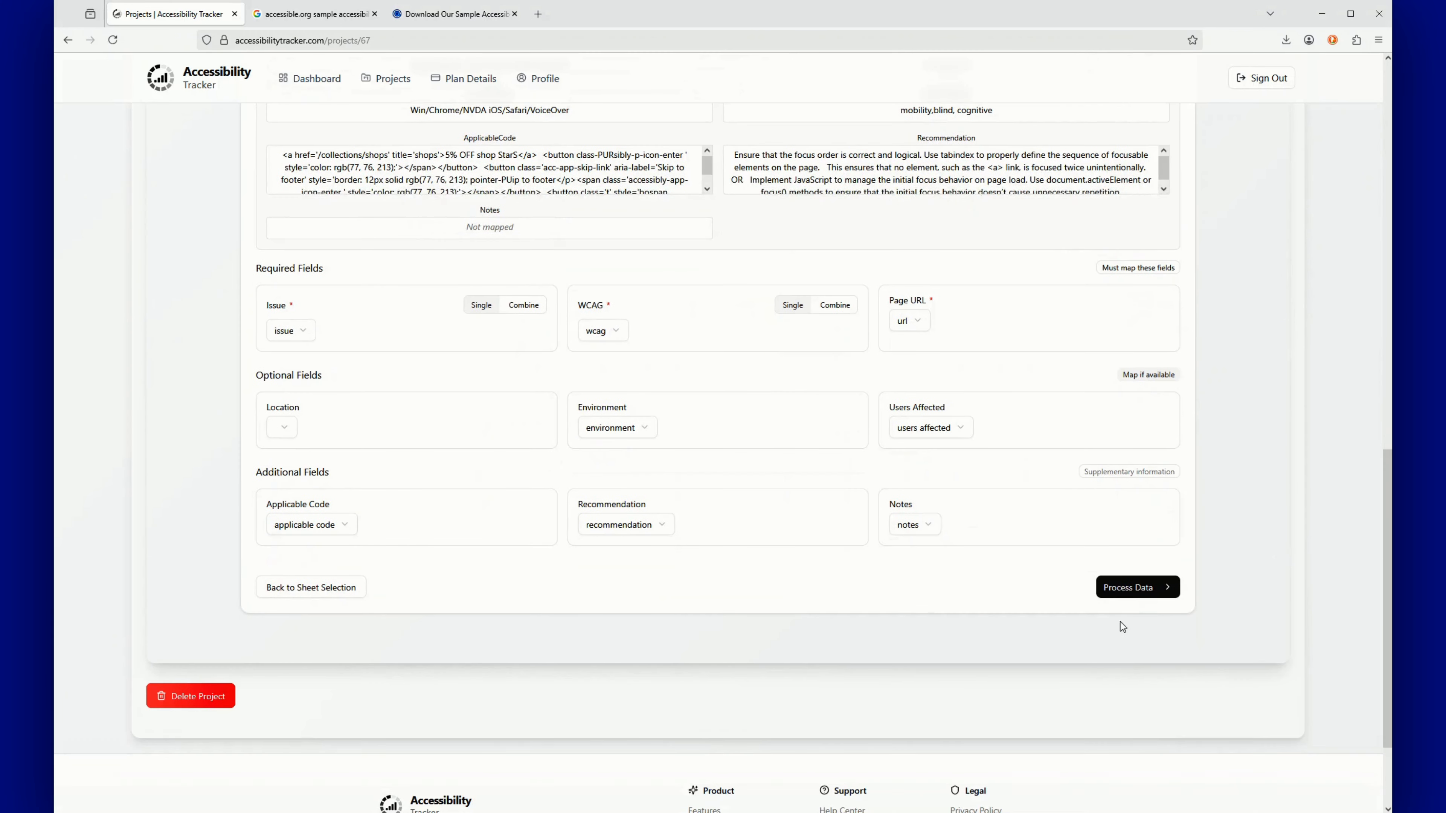
pyautogui.click(1133, 586)
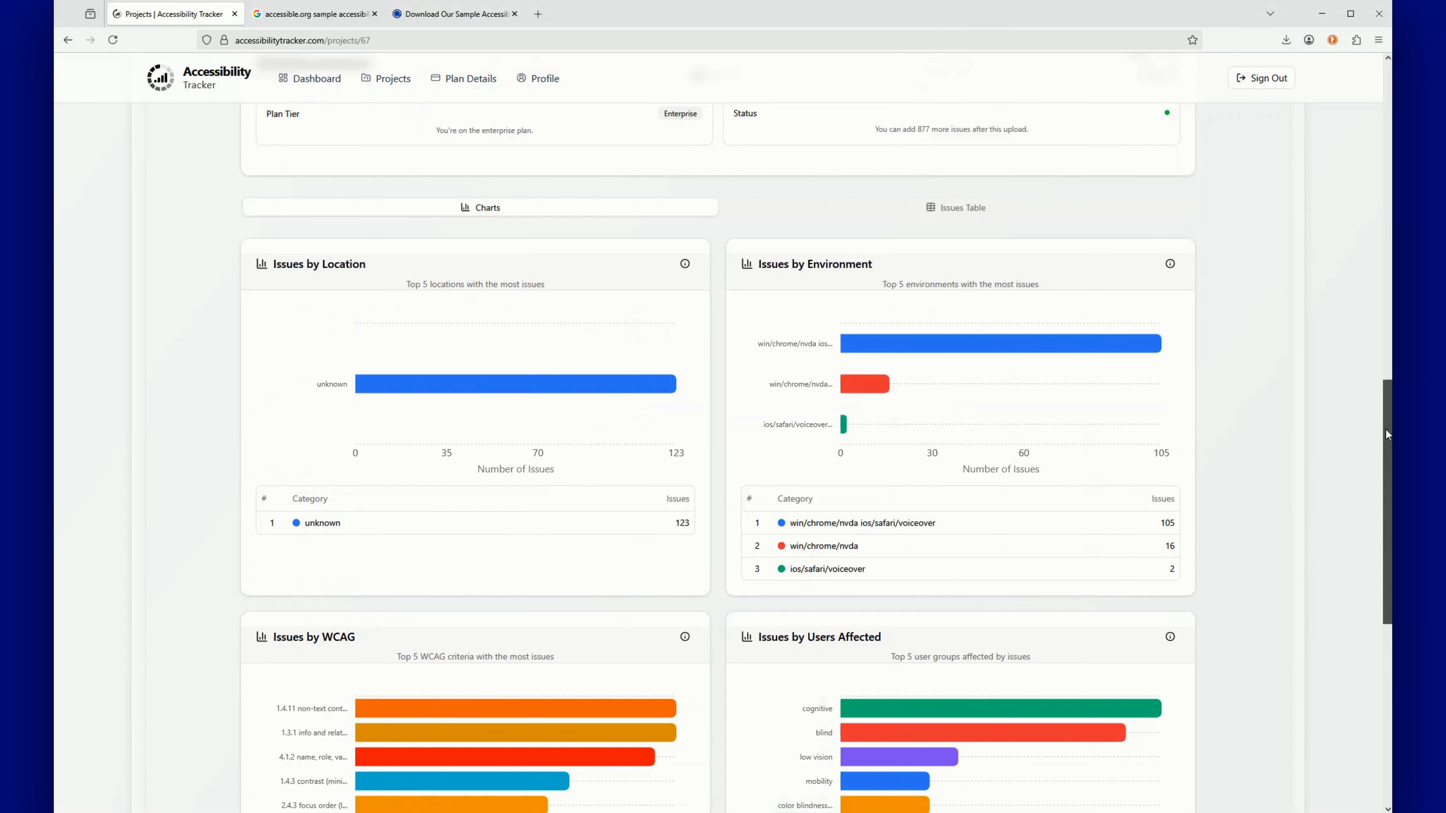
# Scroll through the location, environment, WCAG and users-affected charts, returning to Save Issues to Project
pyautogui.scroll(2, 1387, 413)
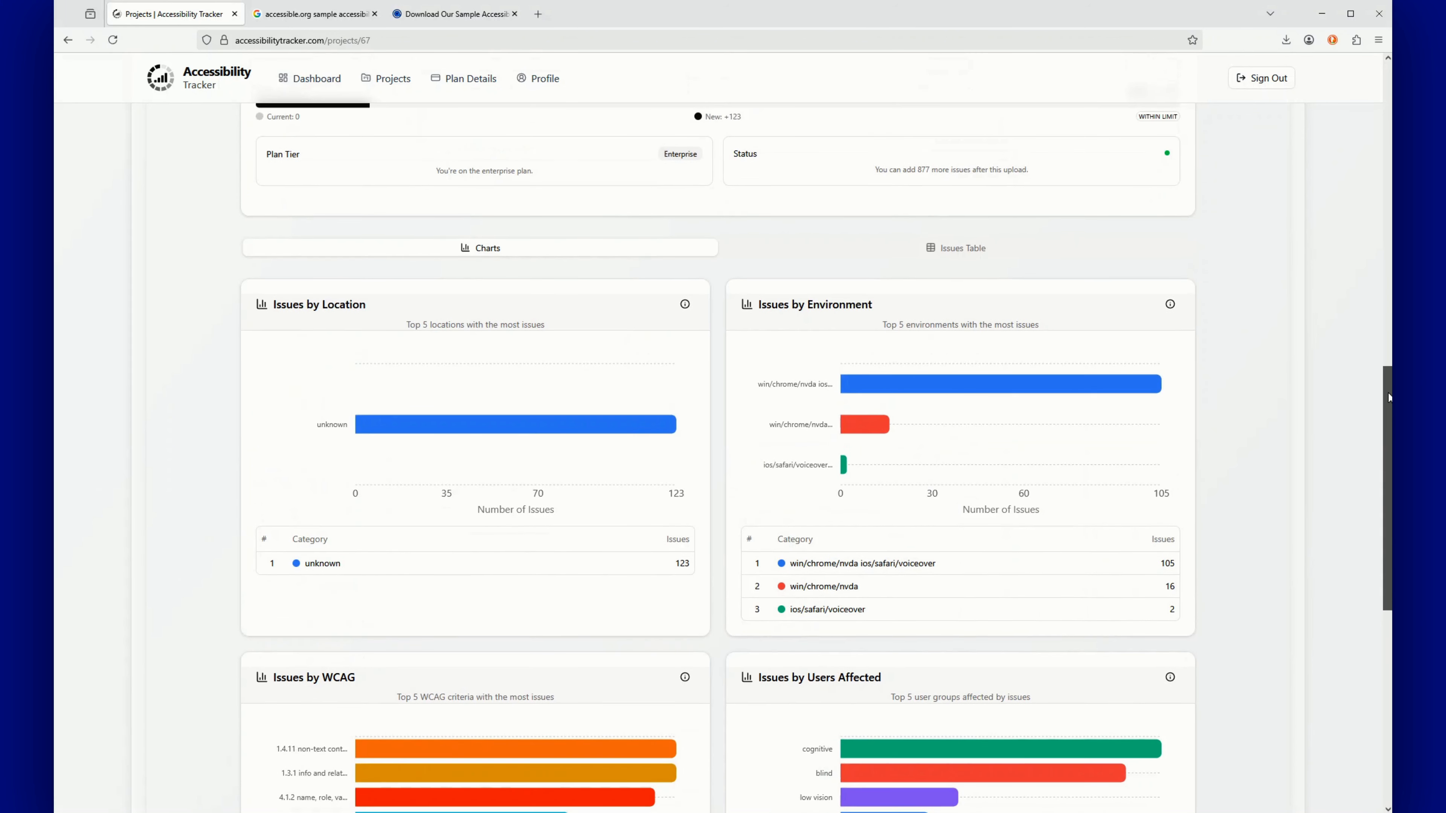
pyautogui.scroll(1, 1389, 394)
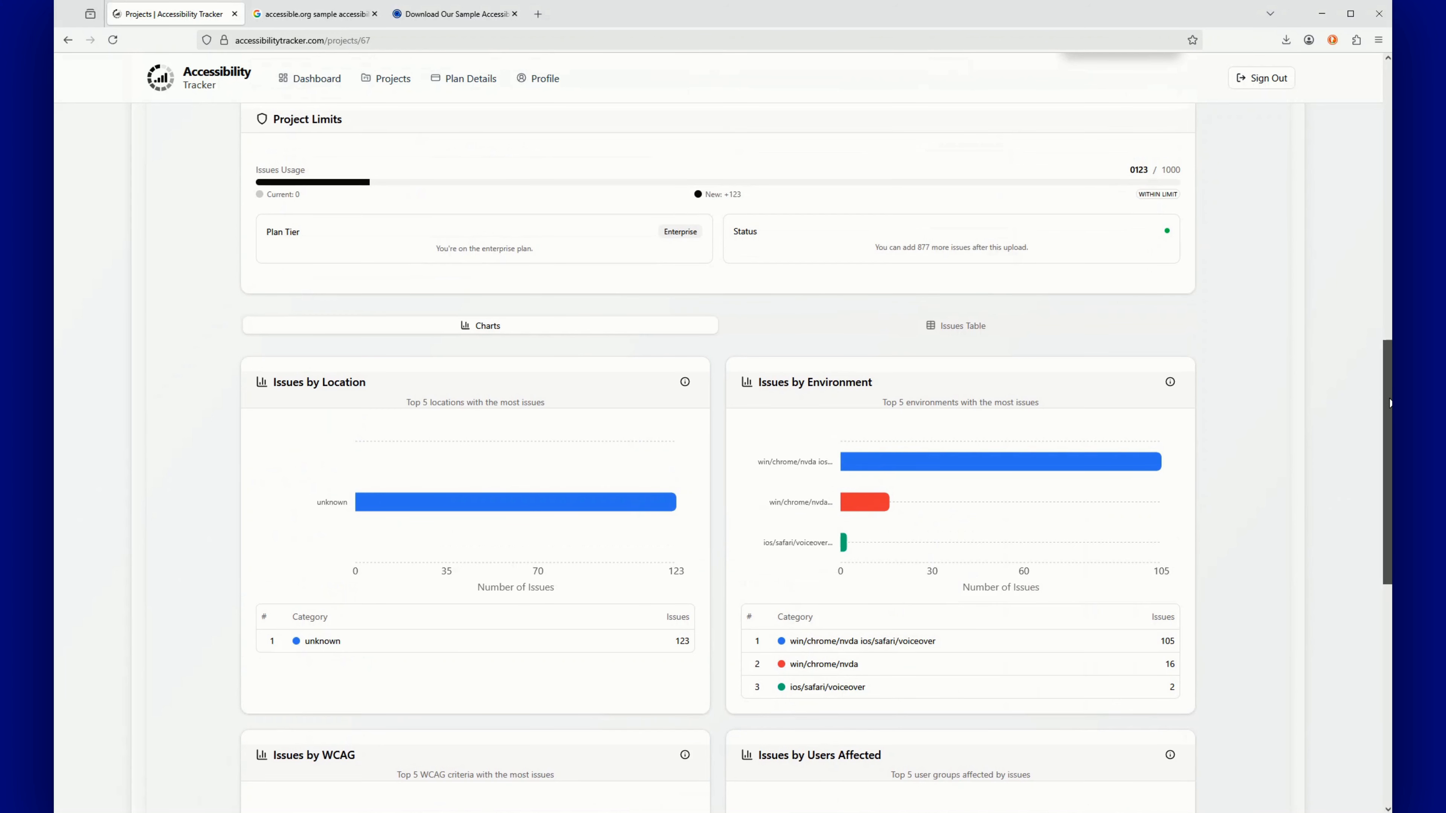
pyautogui.scroll(-1, 1387, 406)
pyautogui.scroll(-1, 1385, 423)
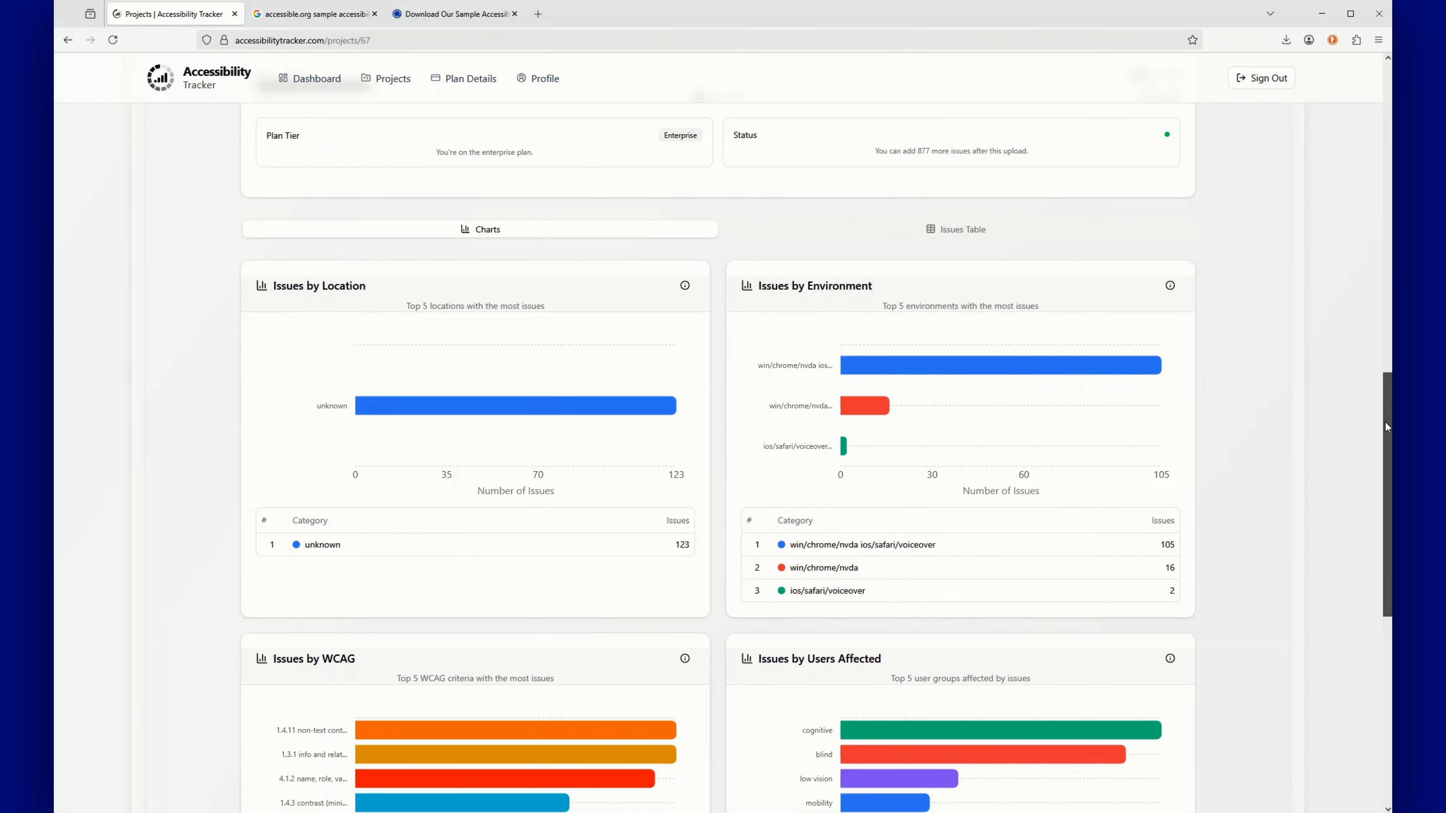
pyautogui.scroll(1, 1387, 372)
pyautogui.scroll(3, 1387, 370)
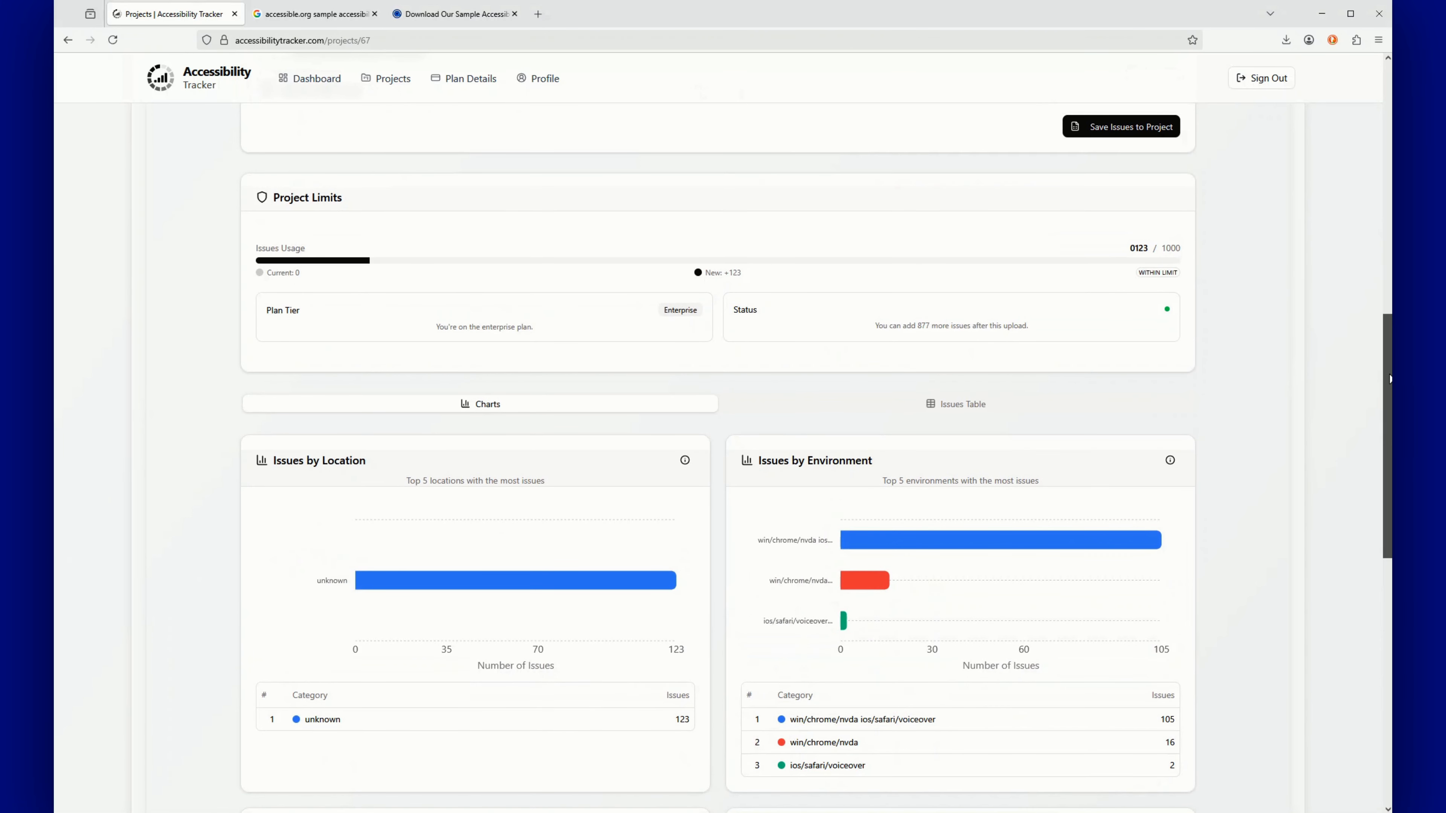
pyautogui.scroll(-1, 1388, 410)
pyautogui.scroll(-2, 1386, 455)
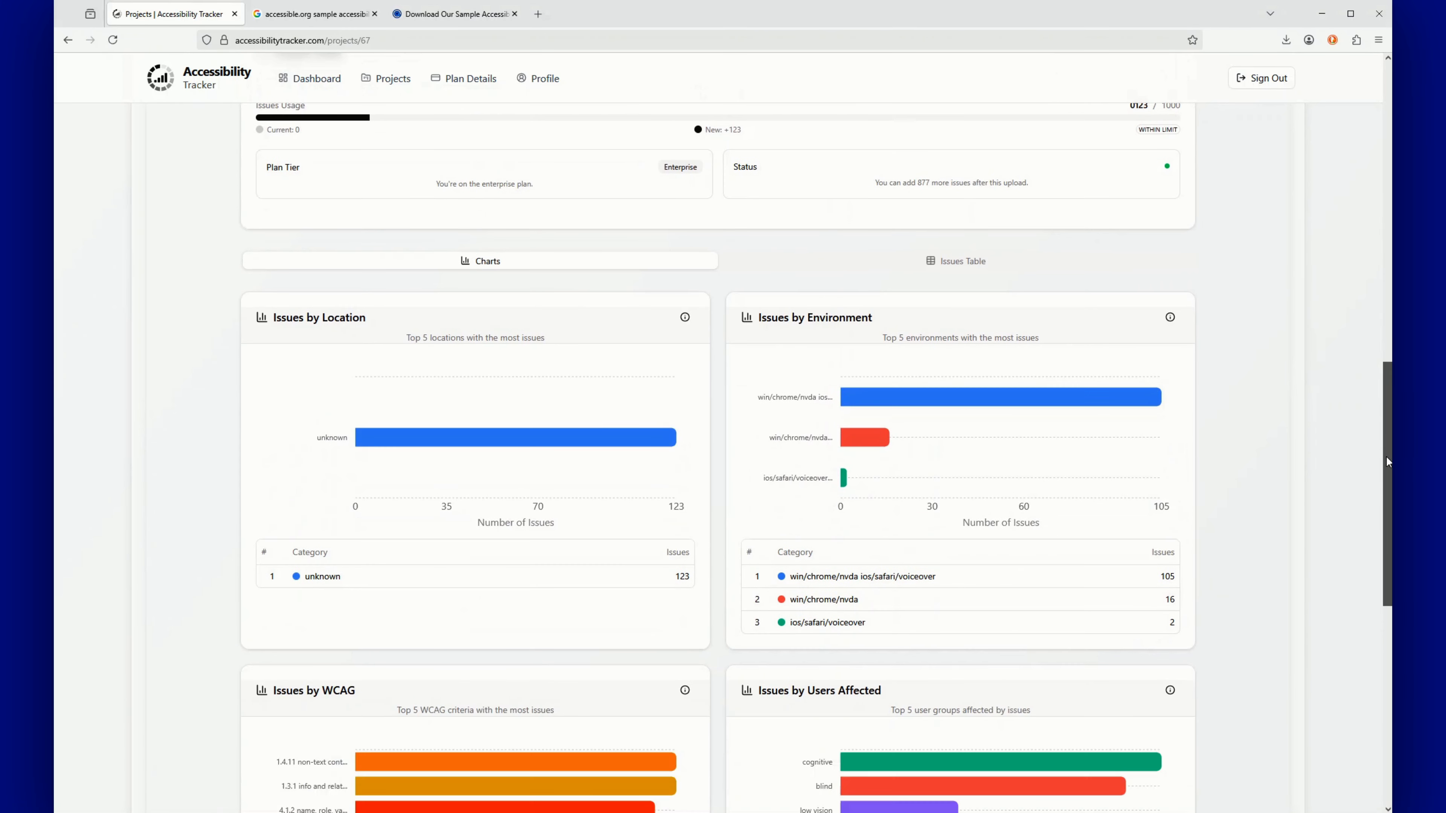
pyautogui.scroll(-3, 1384, 469)
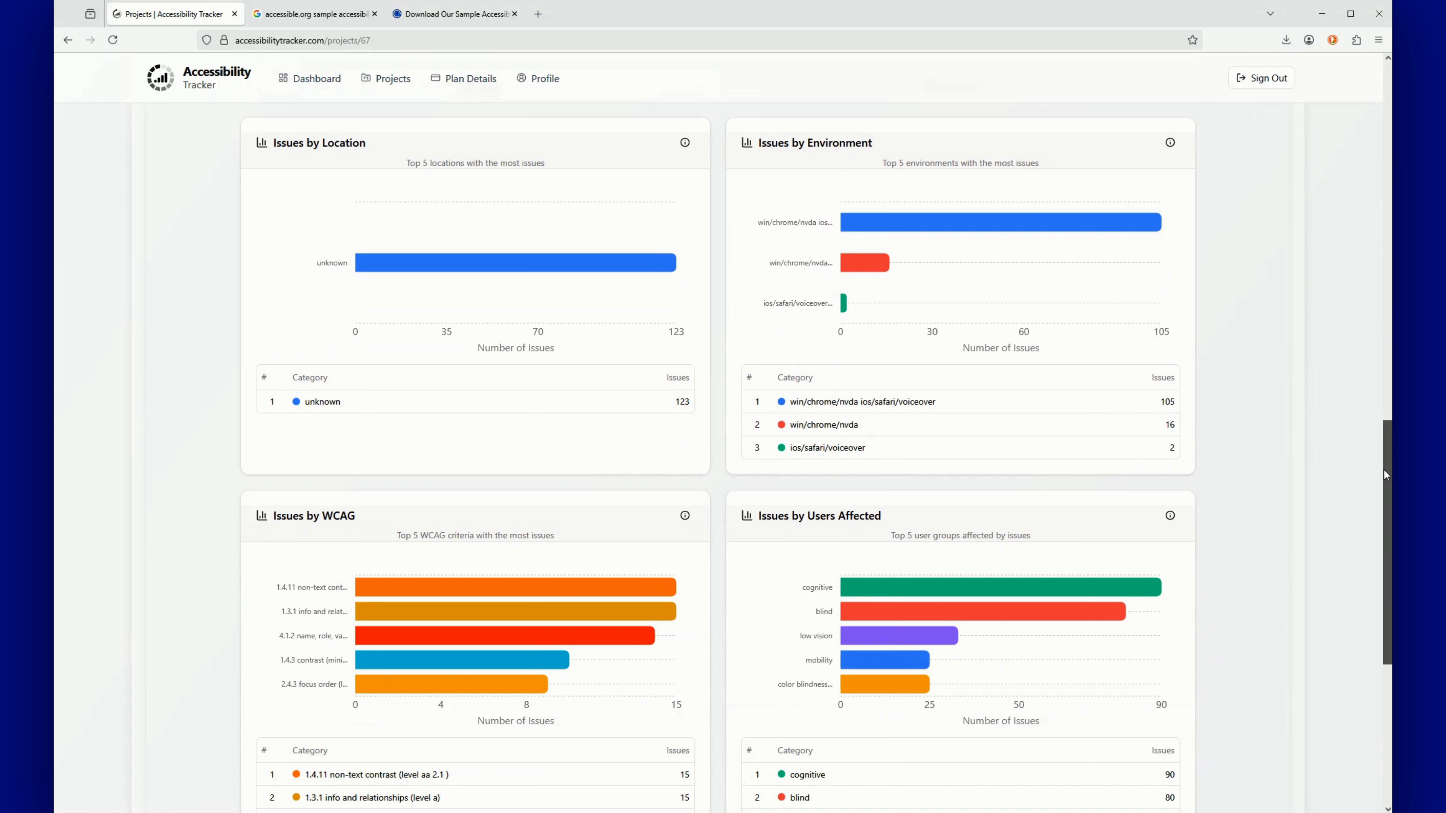
pyautogui.scroll(-1, 1380, 498)
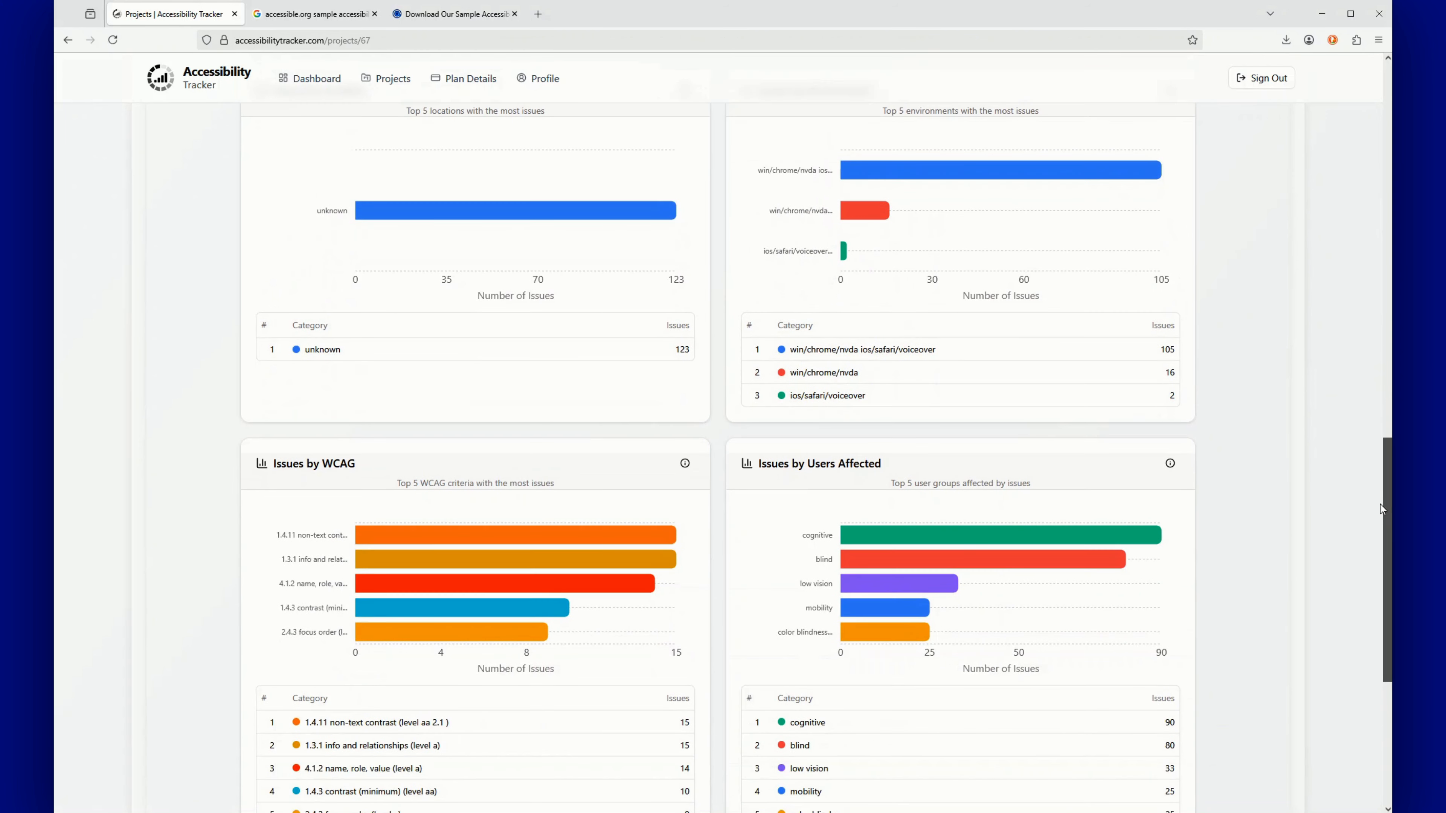
pyautogui.scroll(-2, 1380, 509)
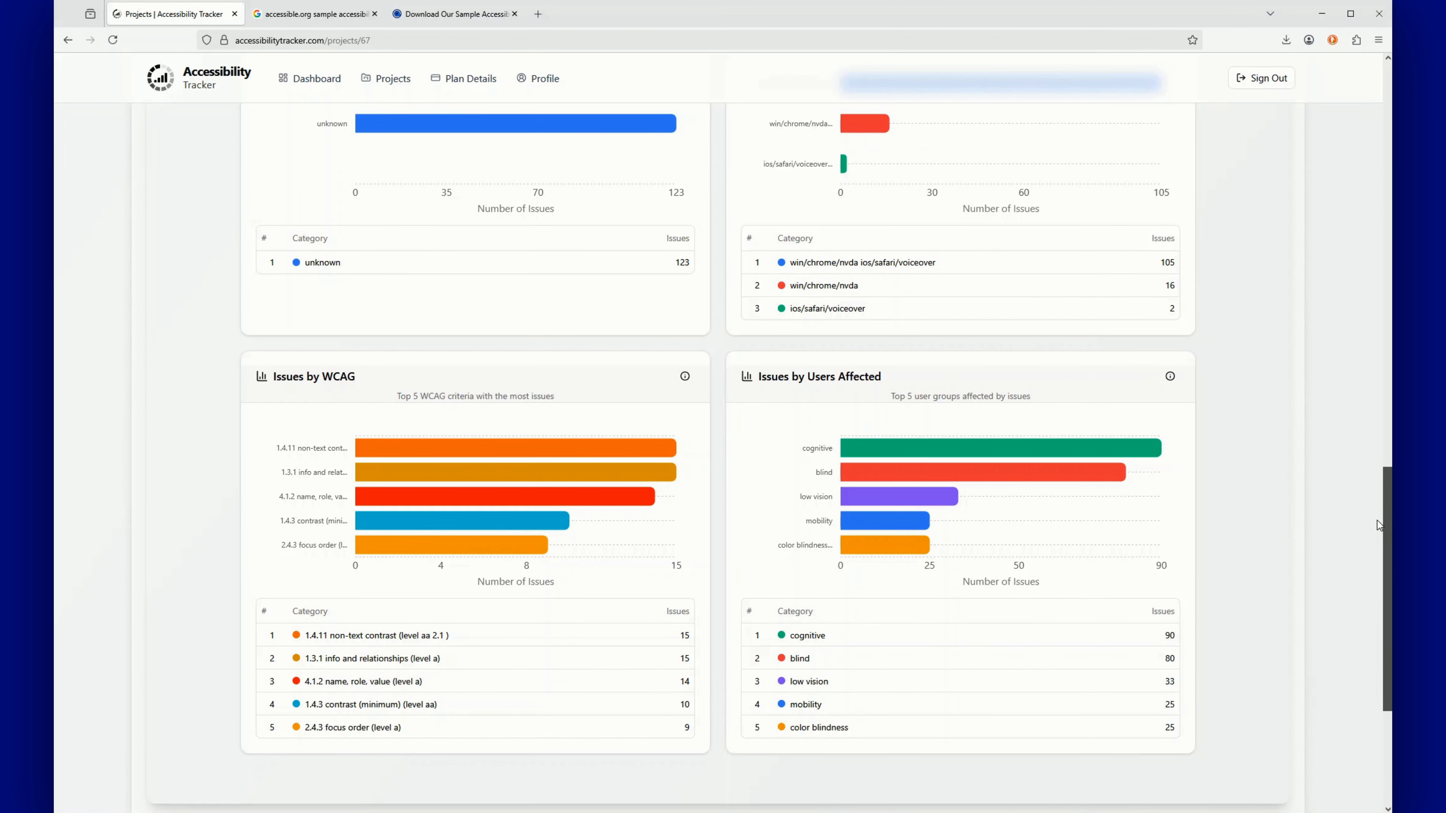
pyautogui.scroll(-1, 1373, 539)
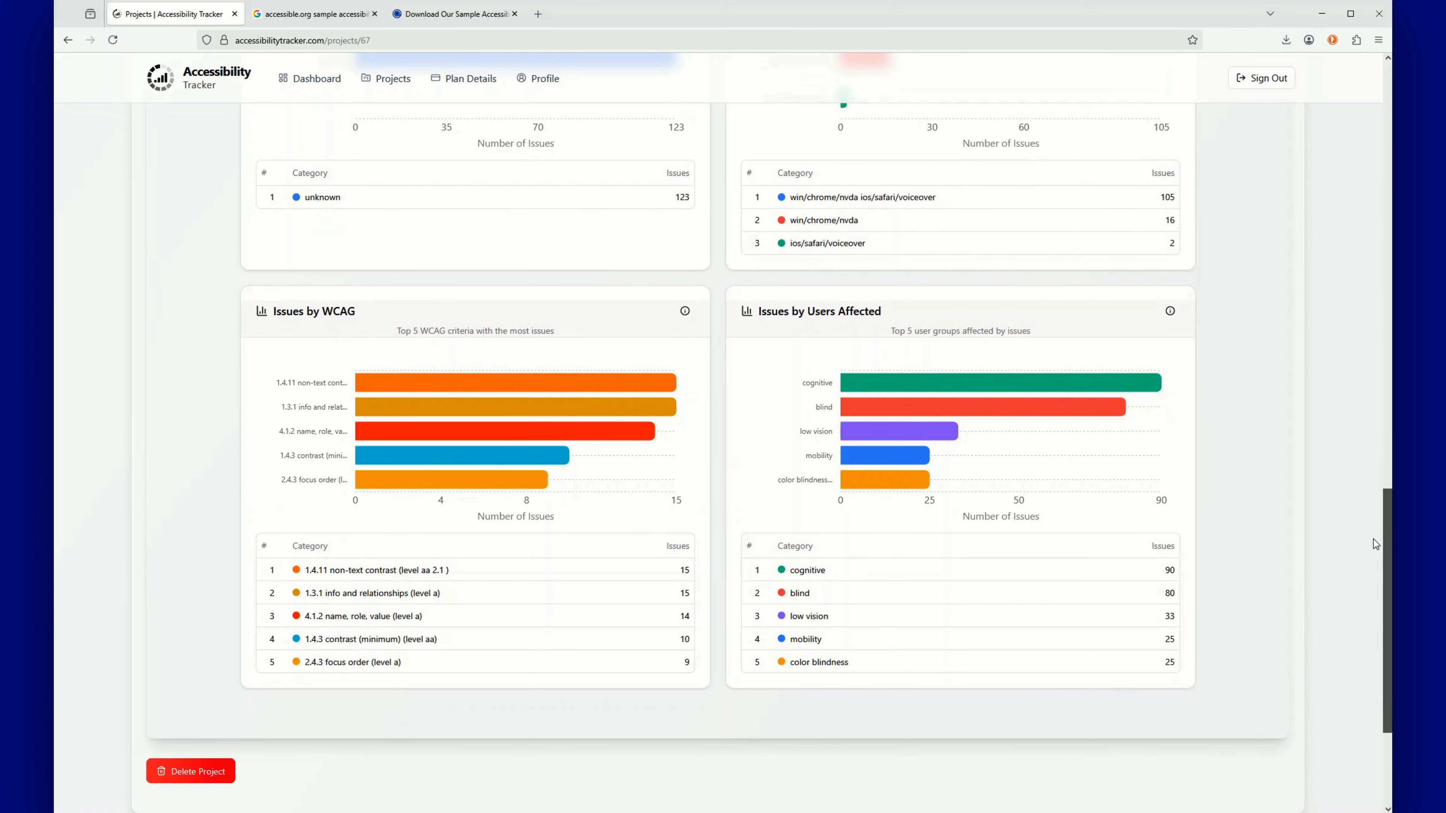
pyautogui.scroll(4, 1369, 468)
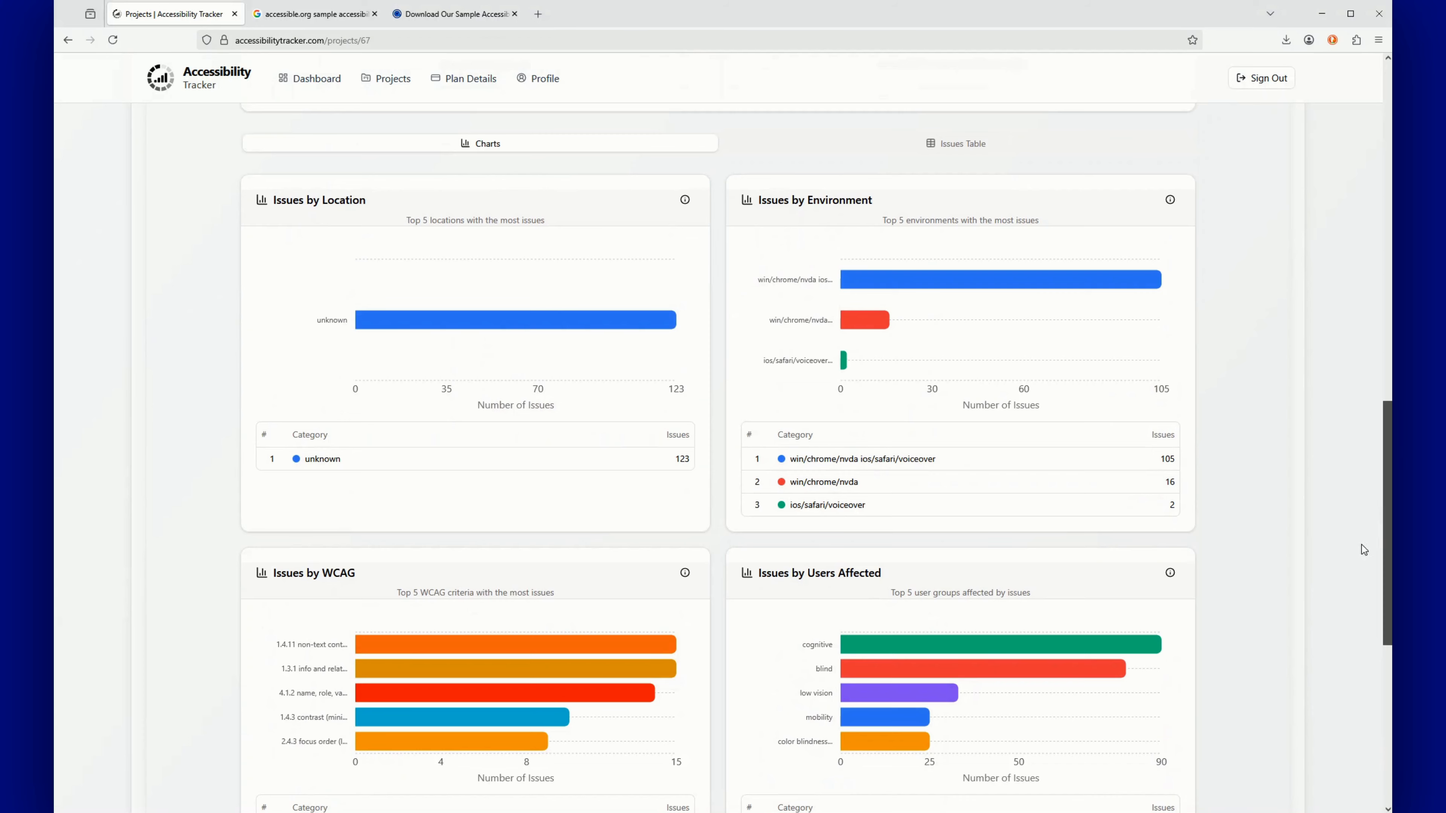
pyautogui.scroll(-8, 1353, 681)
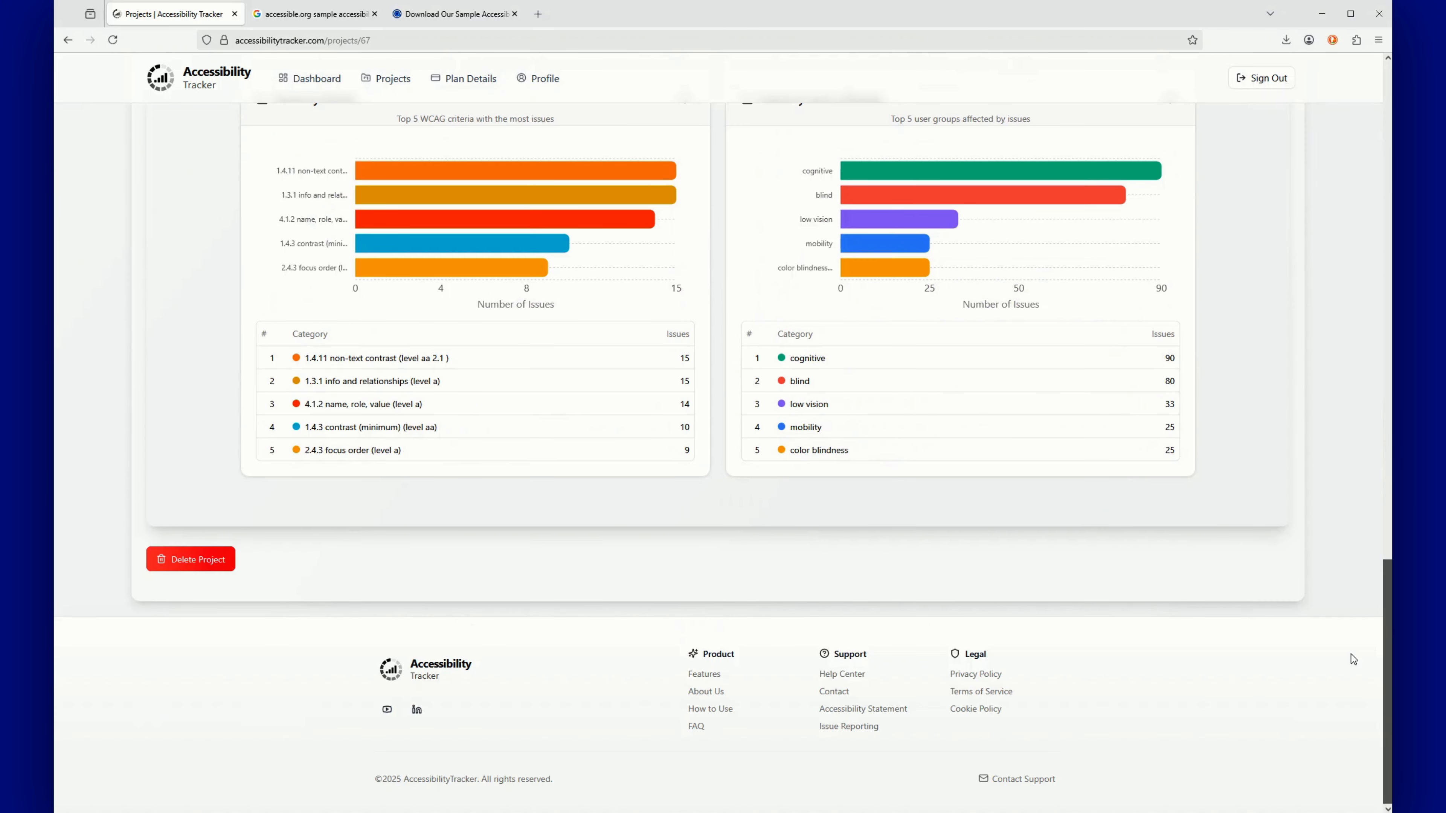
pyautogui.scroll(10, 1352, 318)
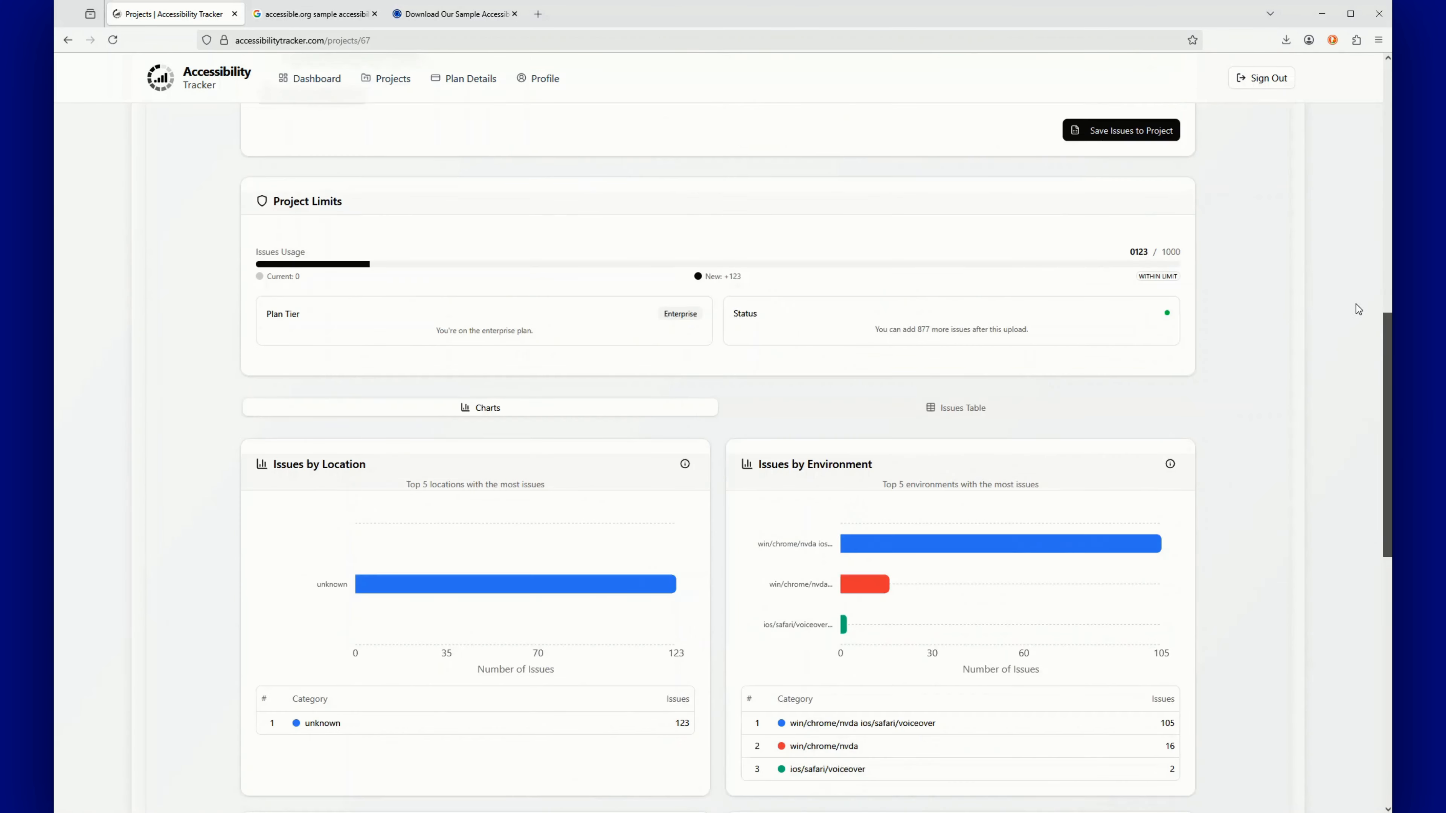
pyautogui.scroll(2, 1355, 308)
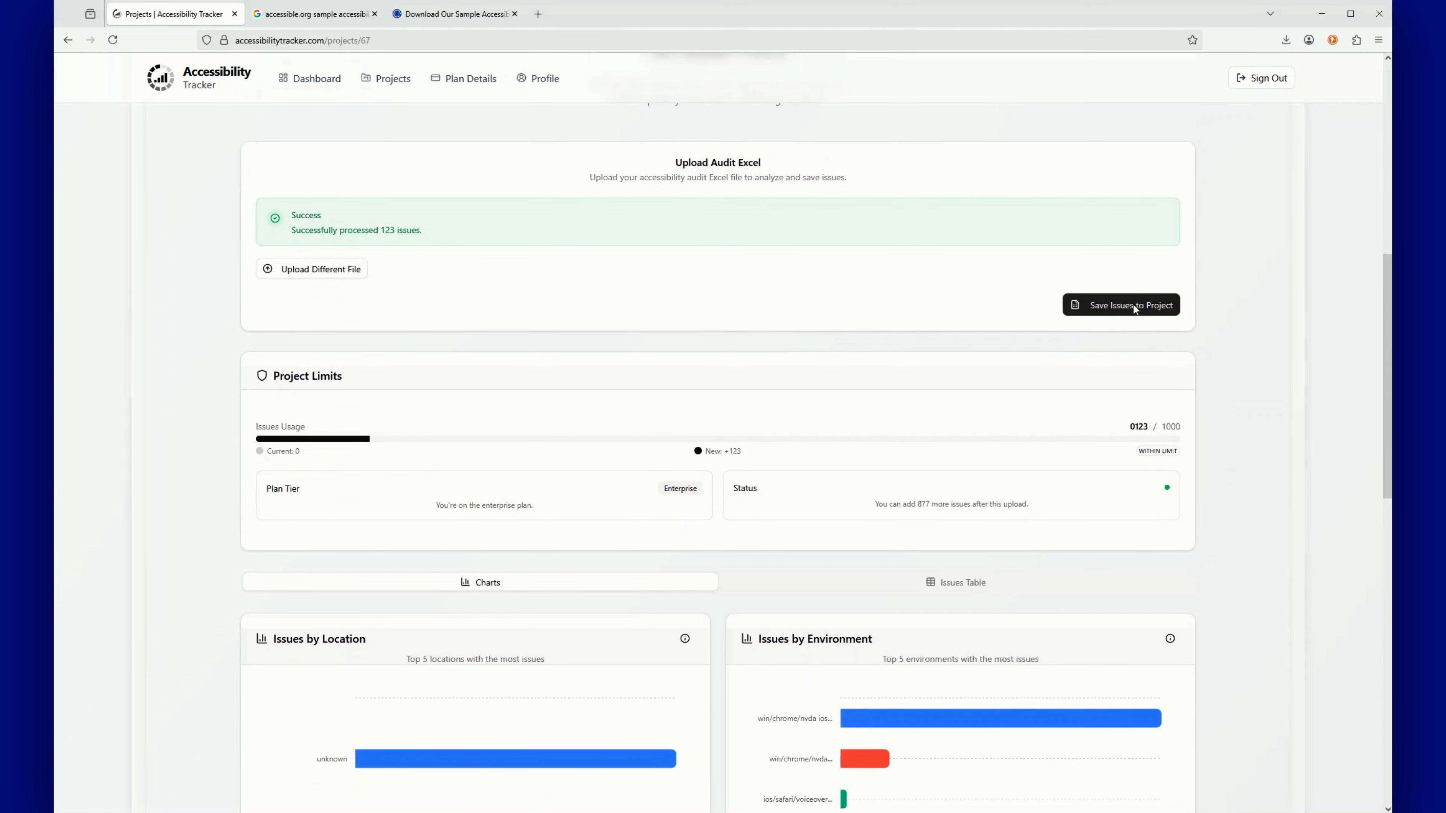
# Save the 123 audit issues to the project and review its analytics: 0 fixed, 57 high risk, 23 high impact
pyautogui.click(1145, 313)
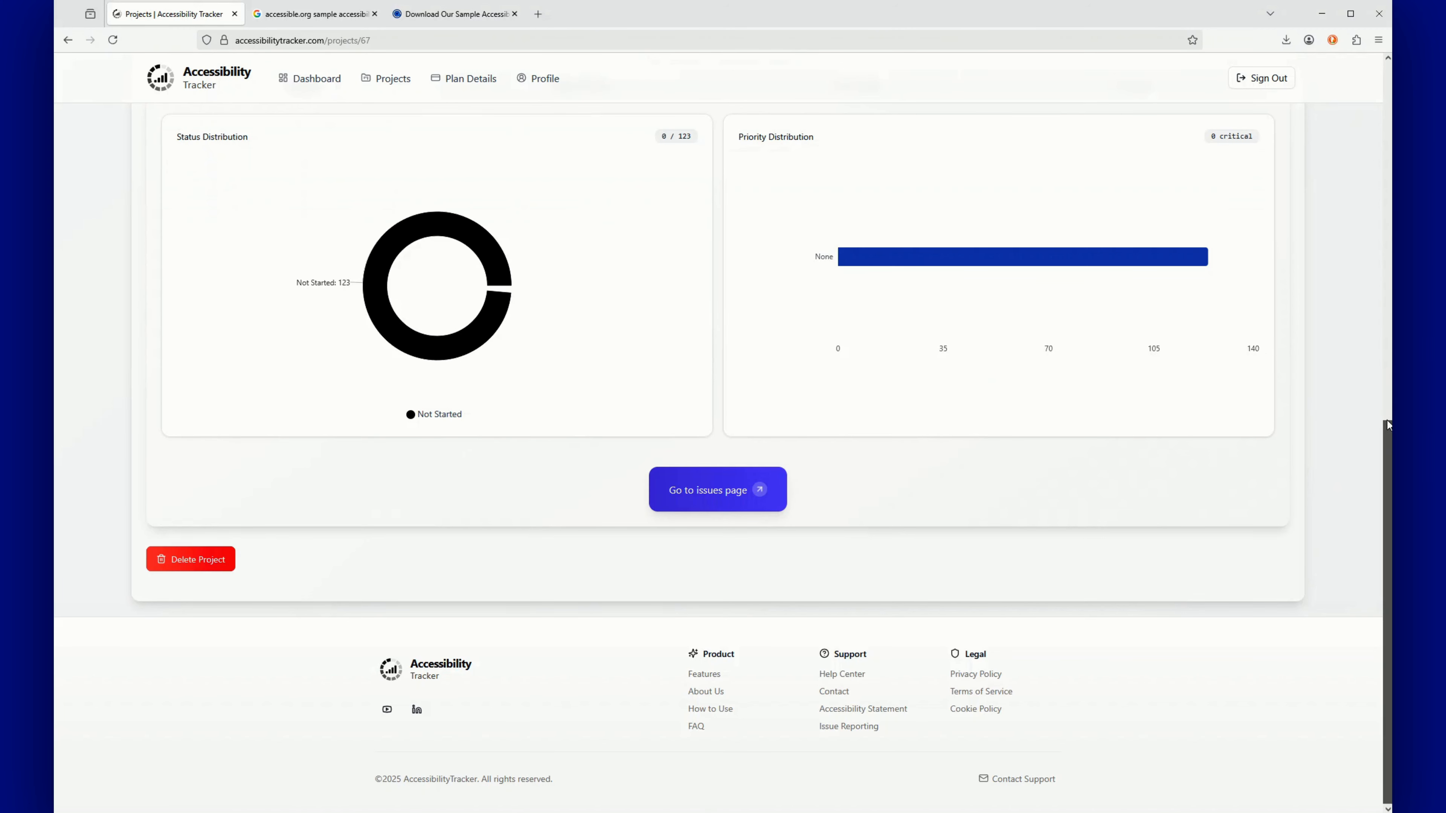
pyautogui.scroll(3, 1387, 389)
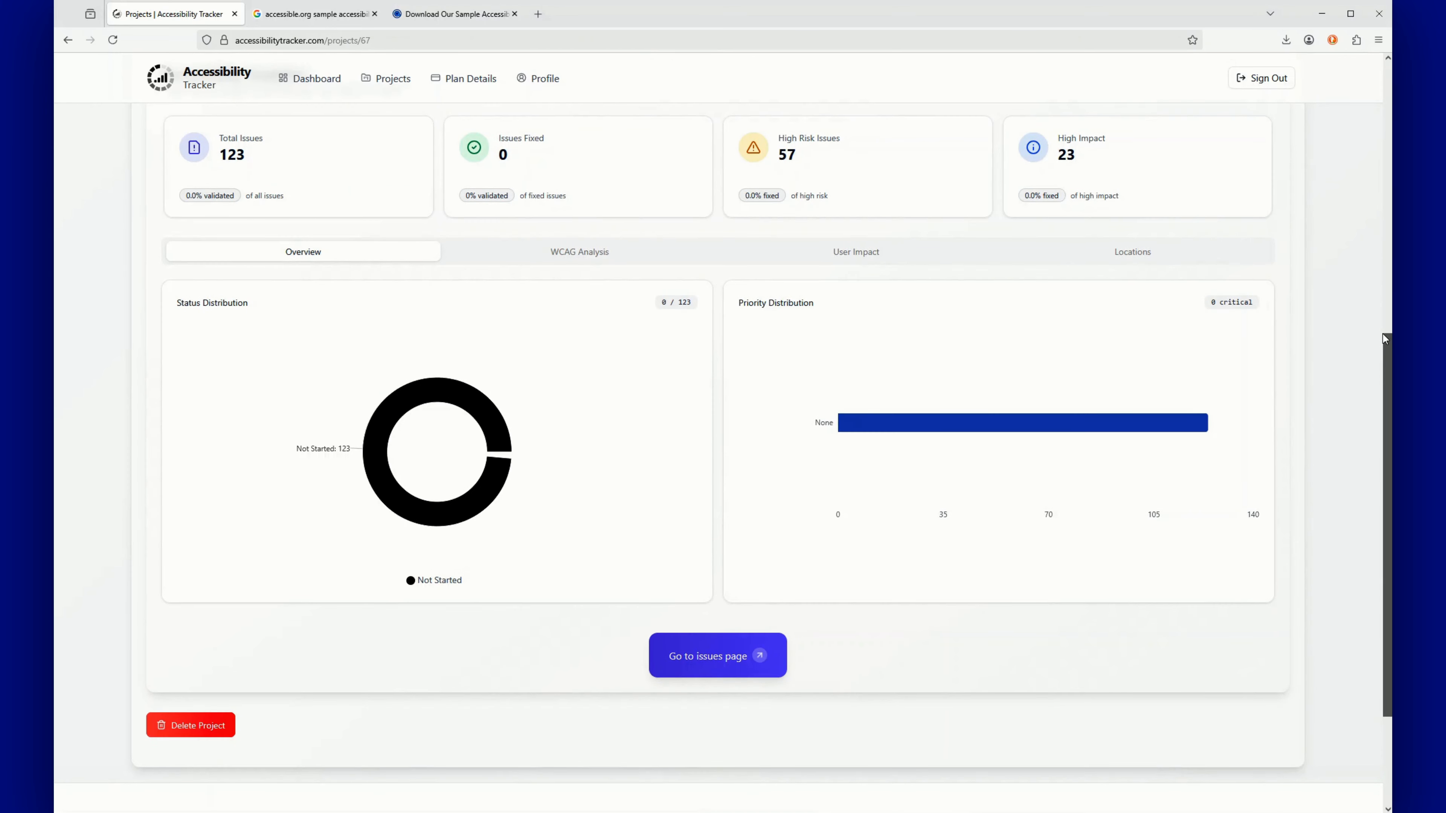
pyautogui.moveTo(1383, 332); pyautogui.dragTo(1389, 285)
pyautogui.scroll(2, 1389, 285)
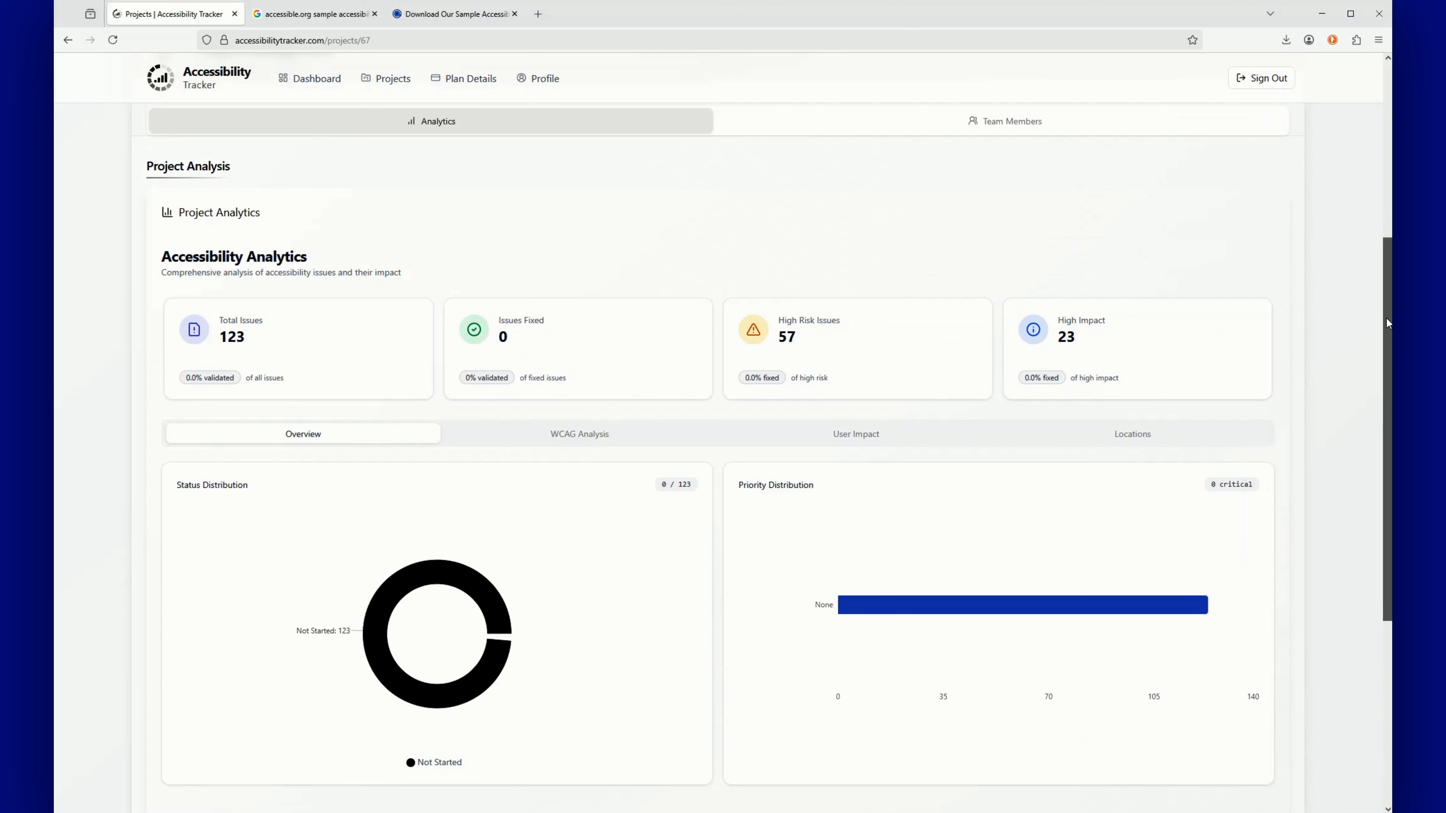
pyautogui.scroll(-1, 1386, 319)
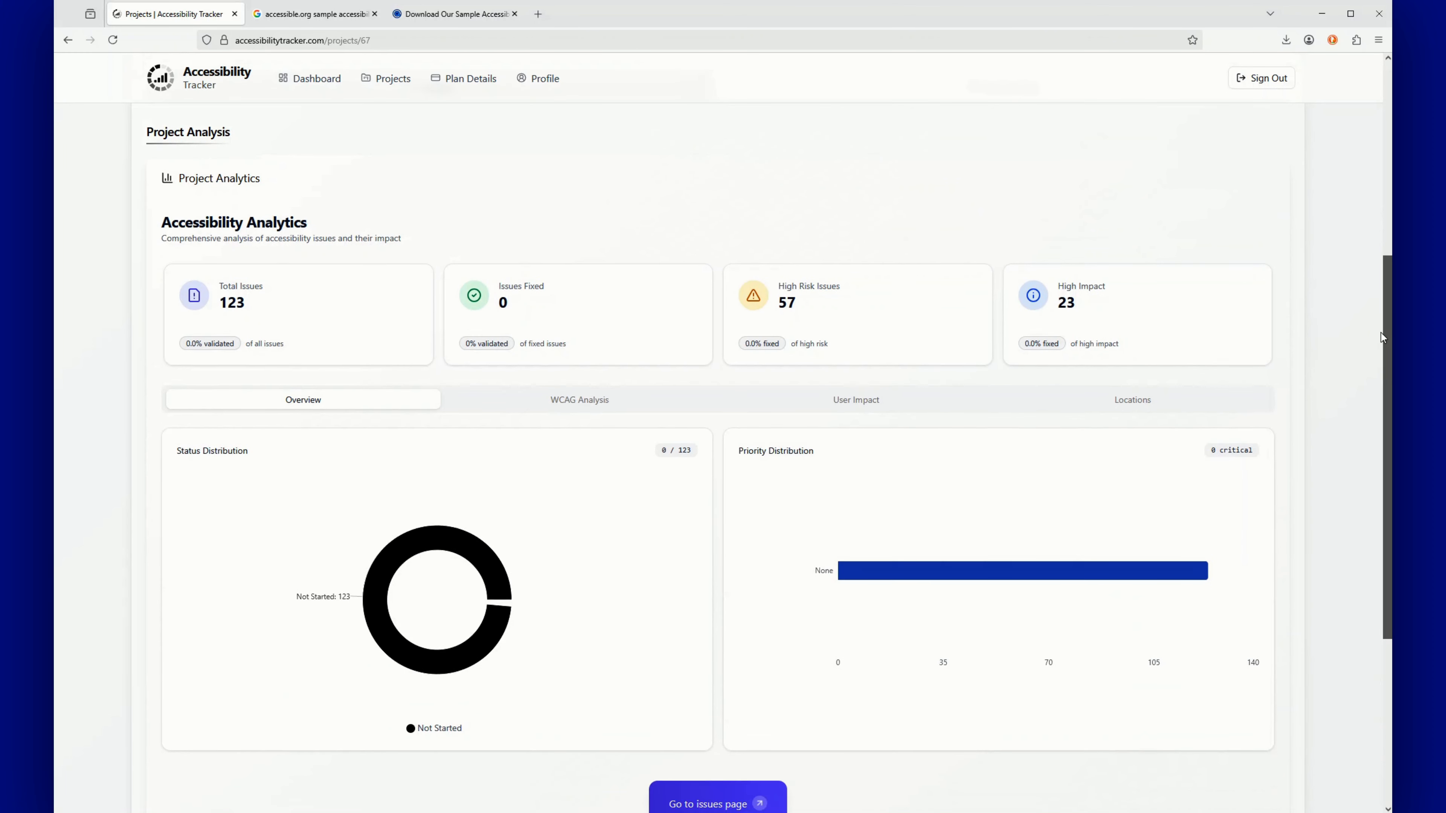
pyautogui.scroll(-1, 1343, 349)
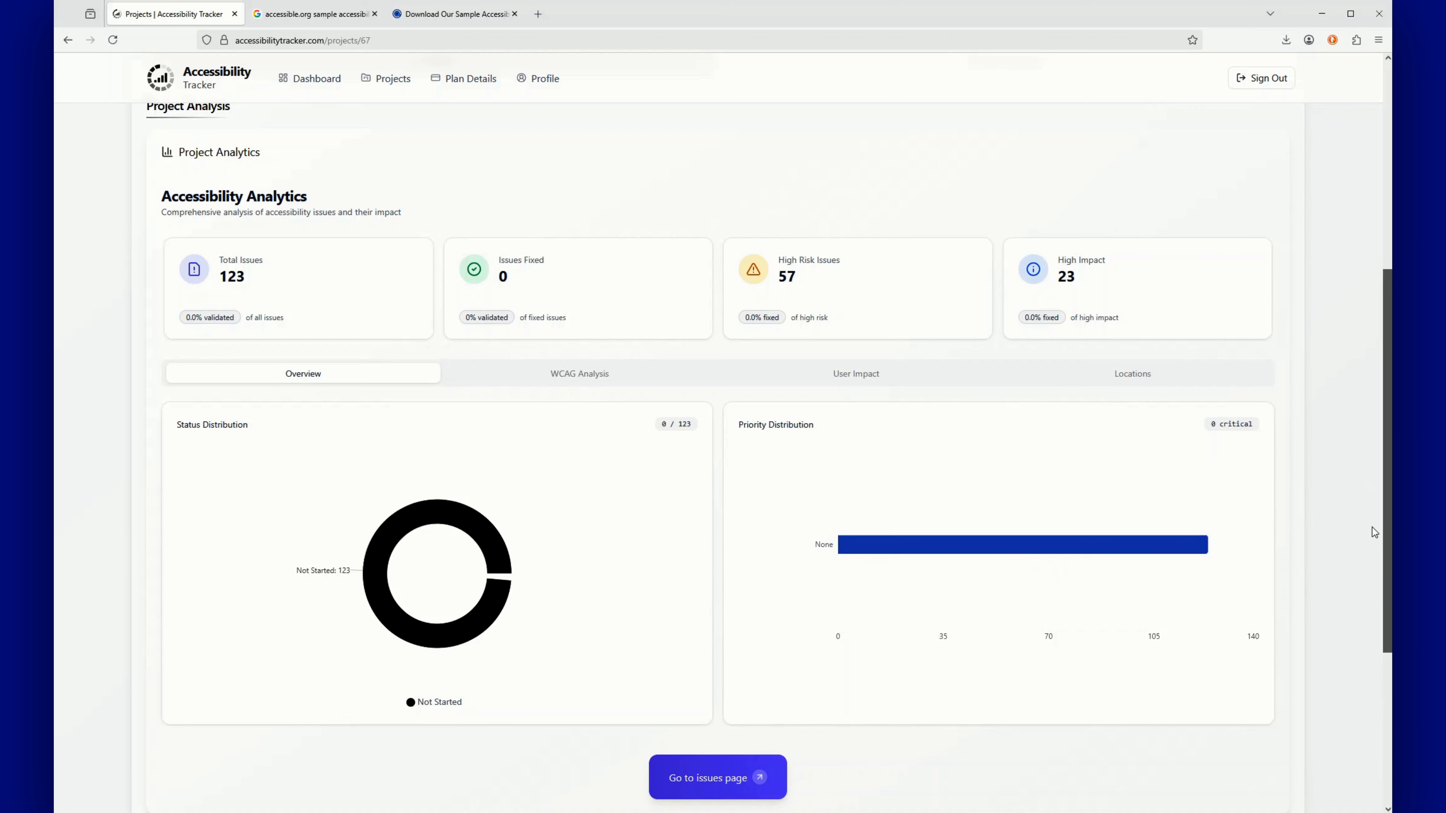
pyautogui.scroll(-2, 1384, 532)
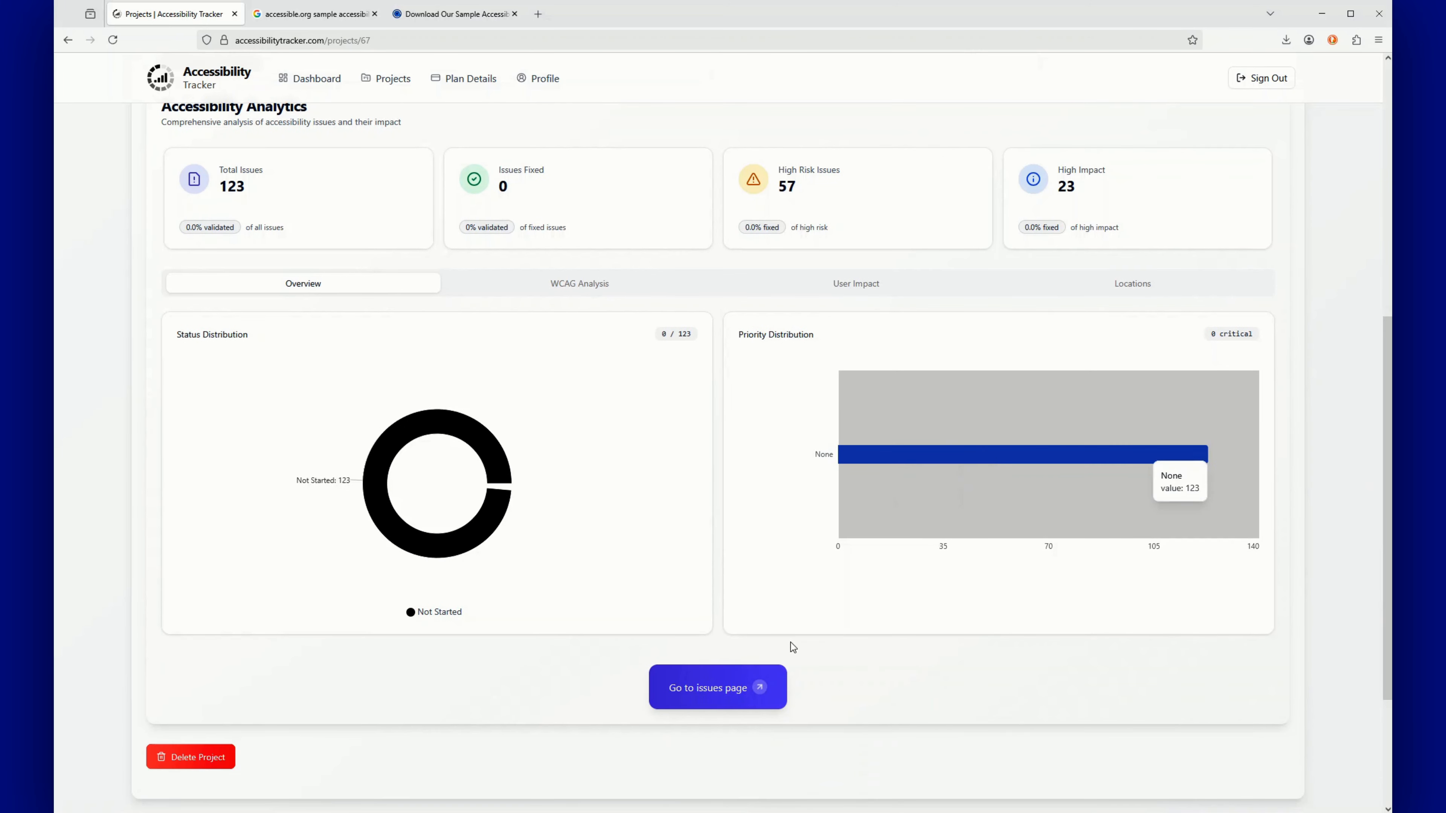
# Go to the issues page and scroll to the table of unassigned, Not Started, None-priority issues
pyautogui.click(717, 689)
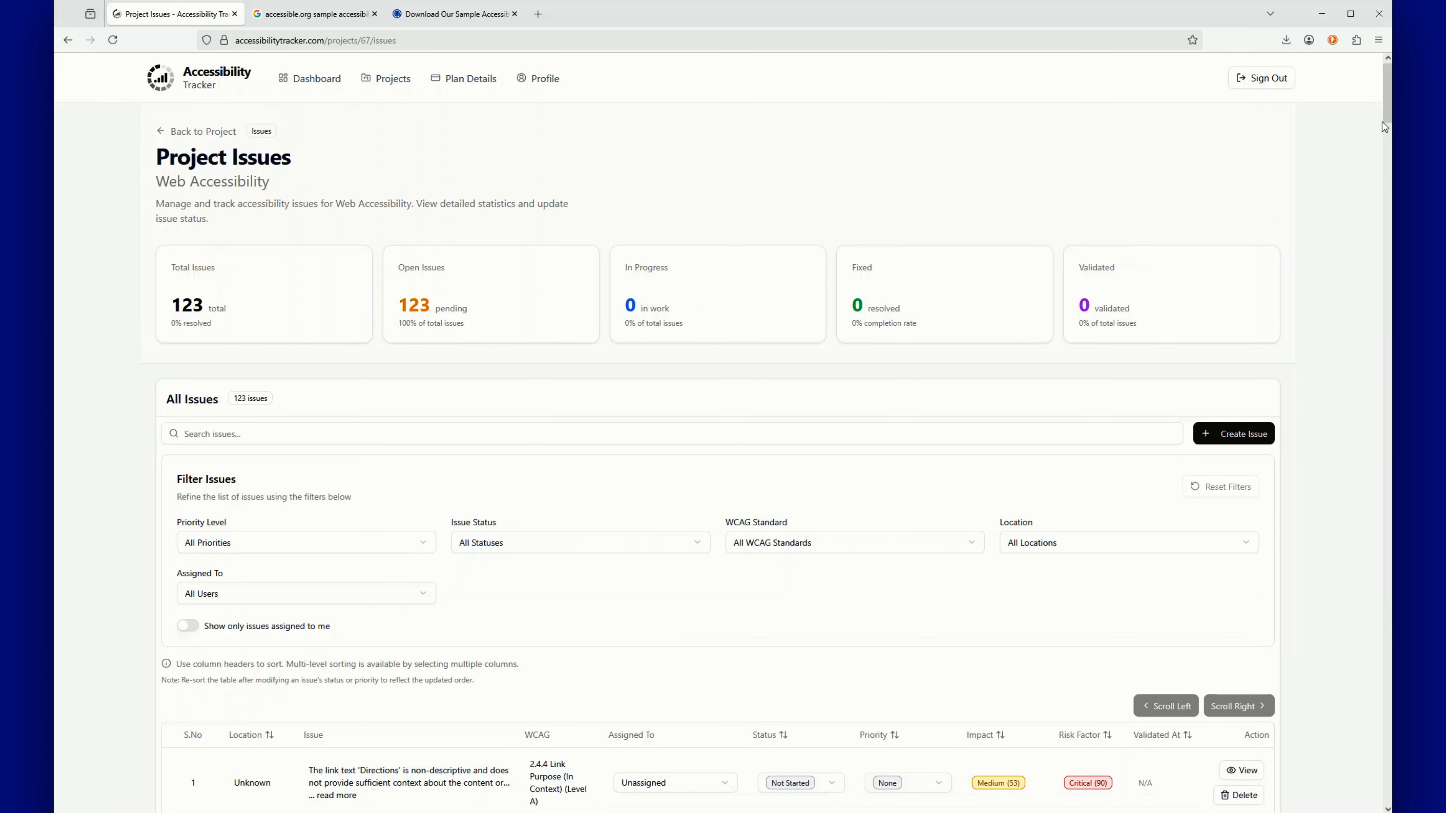
pyautogui.moveTo(1389, 111); pyautogui.dragTo(1389, 122)
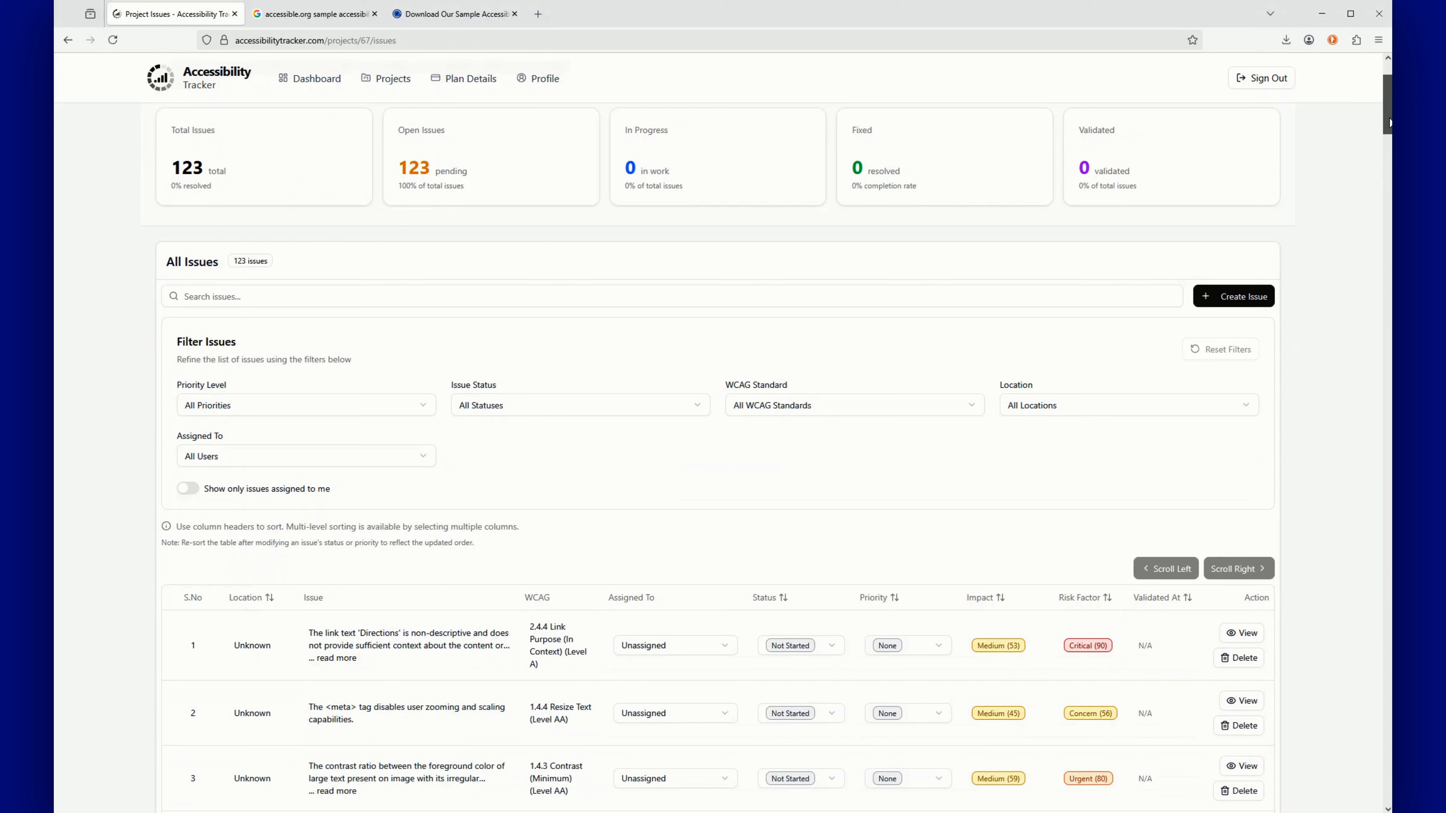
pyautogui.moveTo(1389, 122); pyautogui.dragTo(1383, 114)
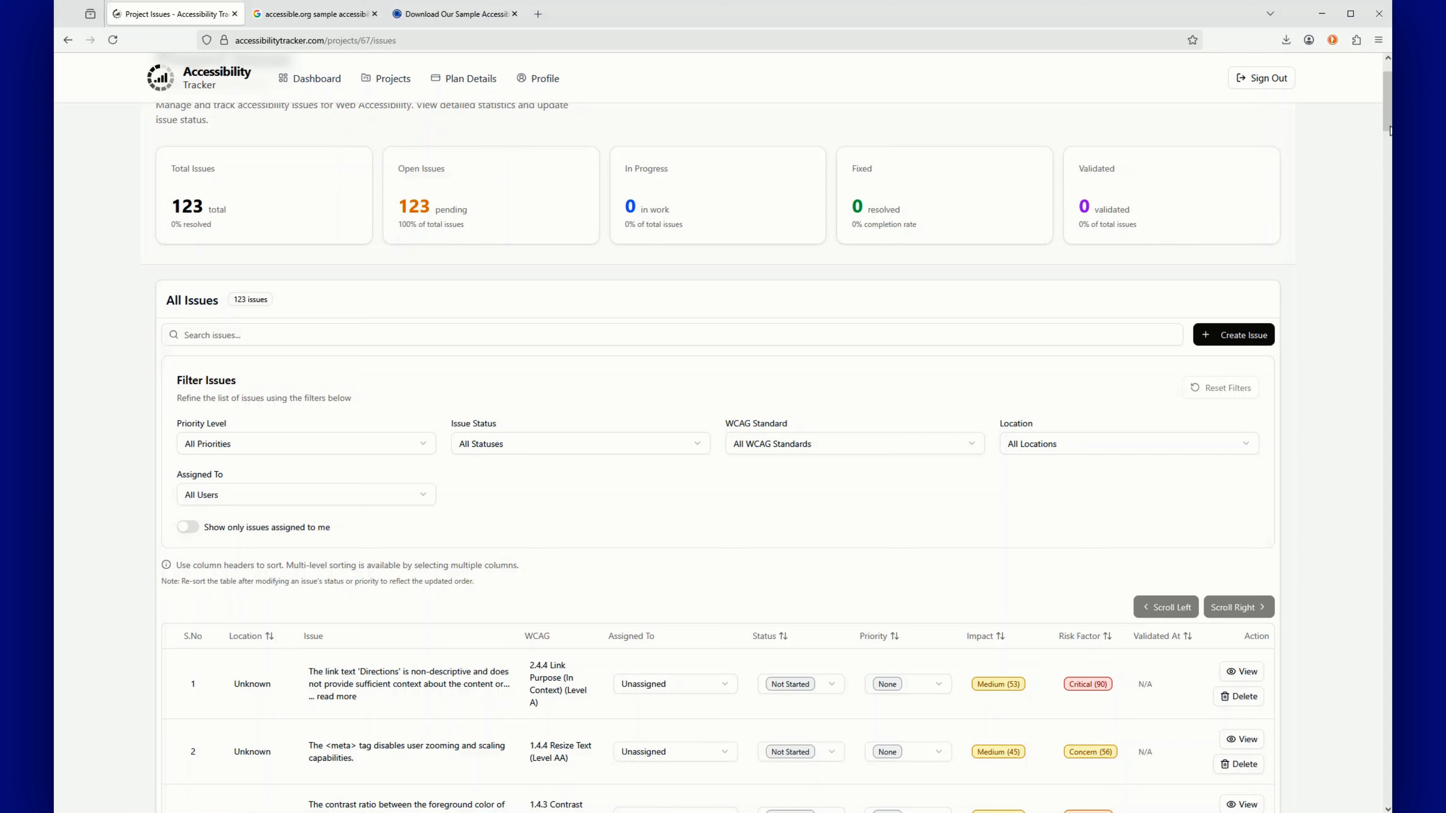
pyautogui.moveTo(1388, 130); pyautogui.dragTo(1386, 154)
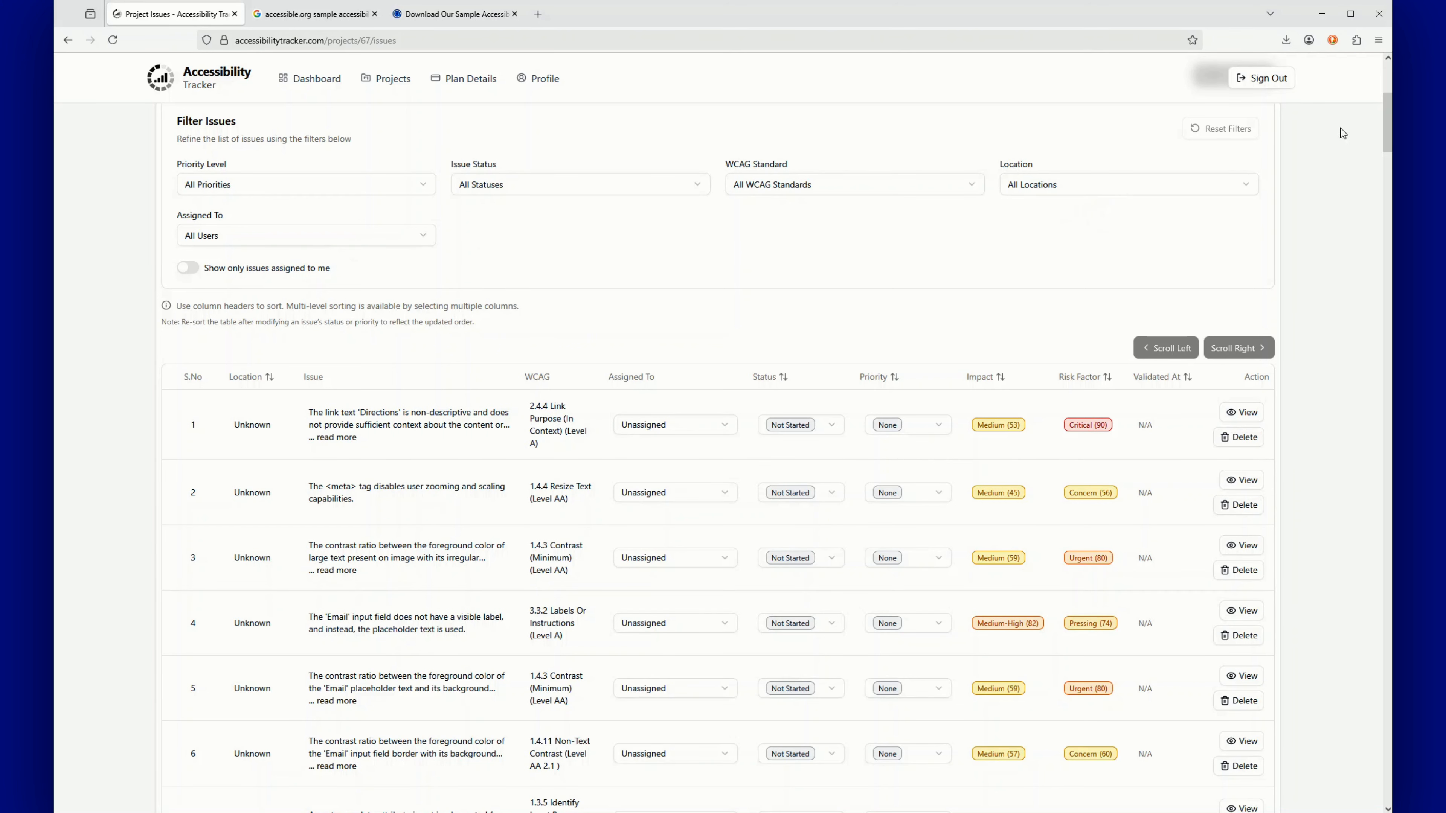
pyautogui.moveTo(1385, 124); pyautogui.dragTo(1381, 138)
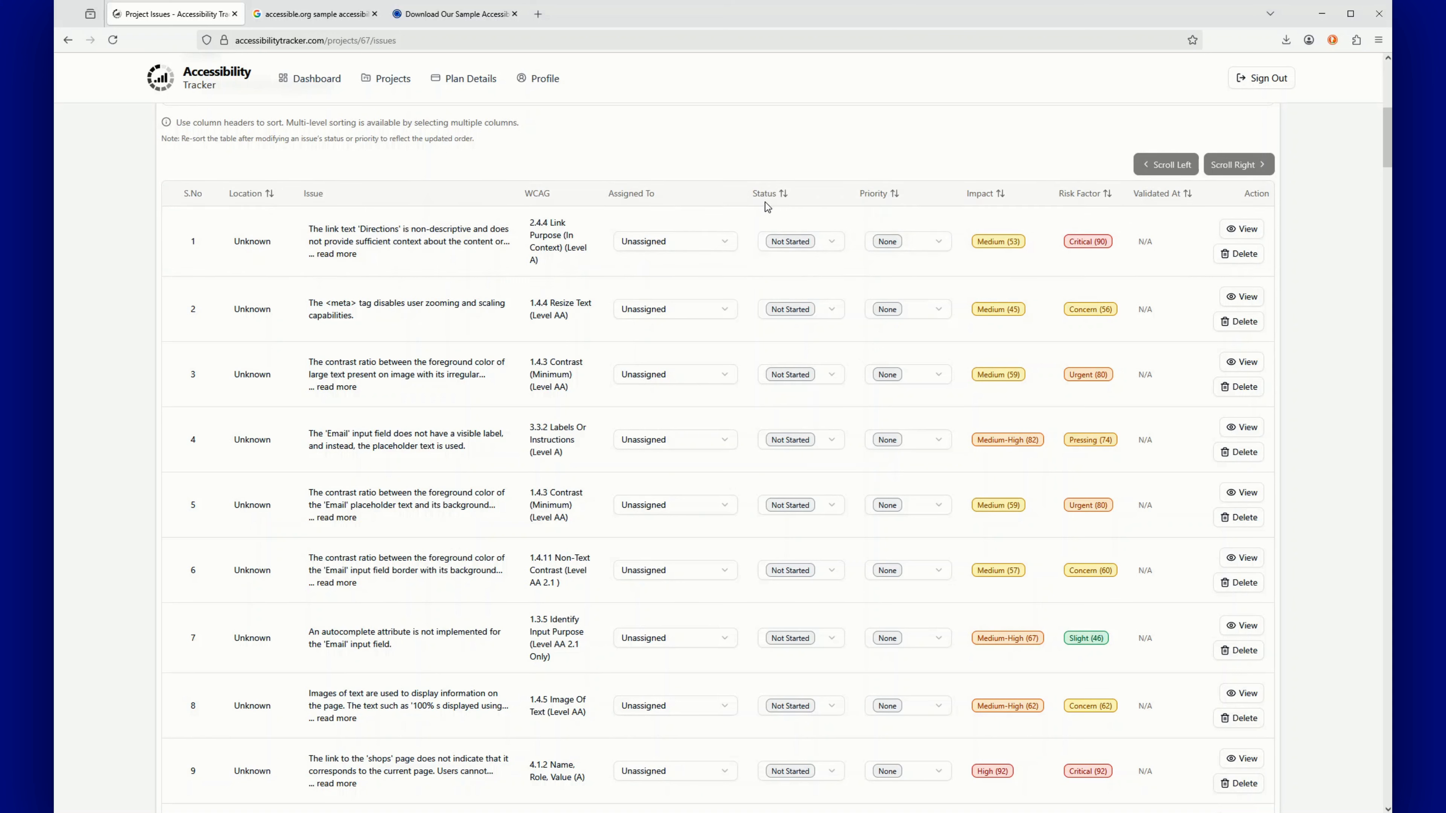
pyautogui.click(833, 244)
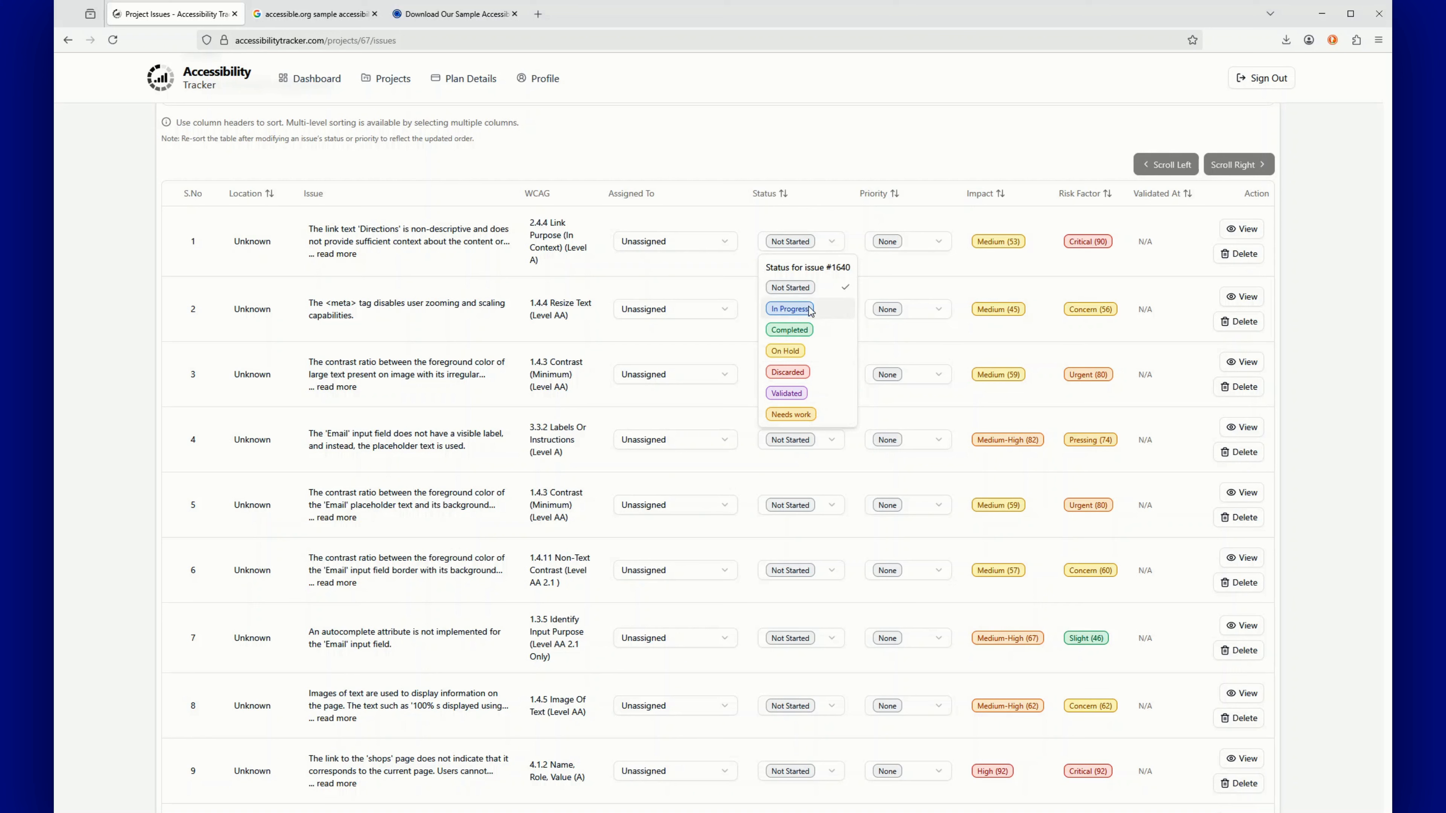
pyautogui.press('Escape')
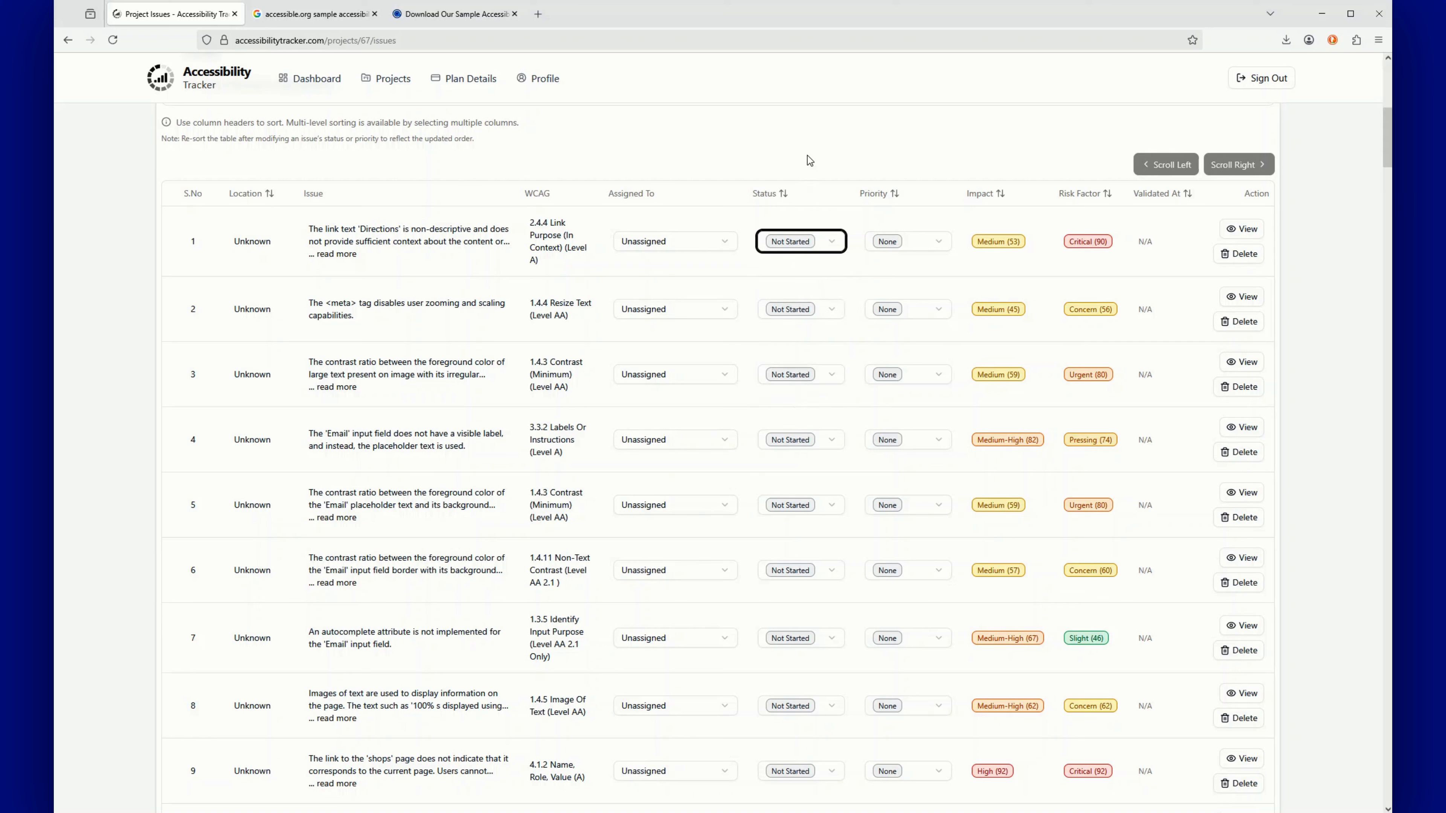
# Leave the first issue's priority at None and open issue #1640's detail page
pyautogui.click(938, 242)
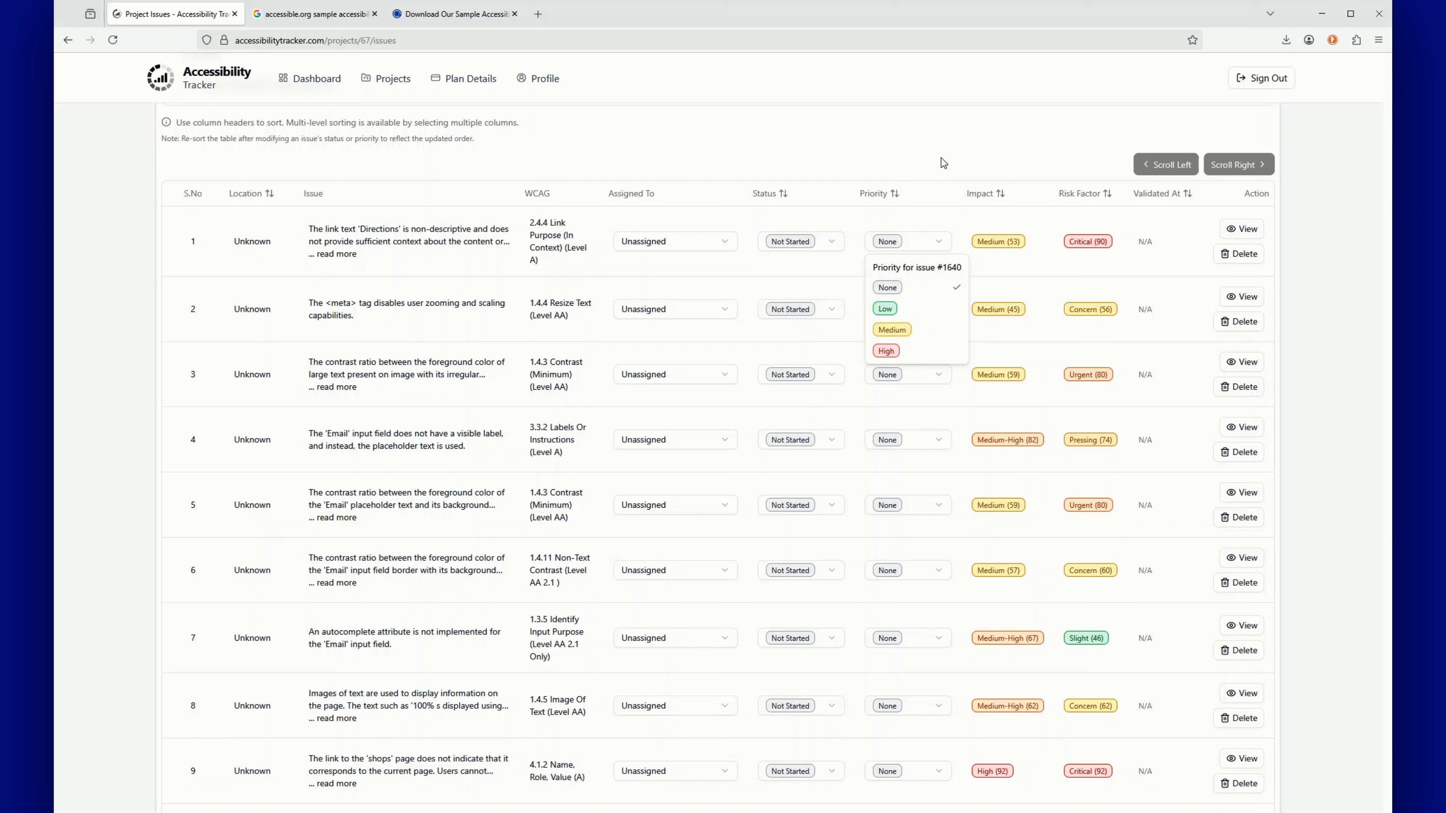
pyautogui.click(962, 164)
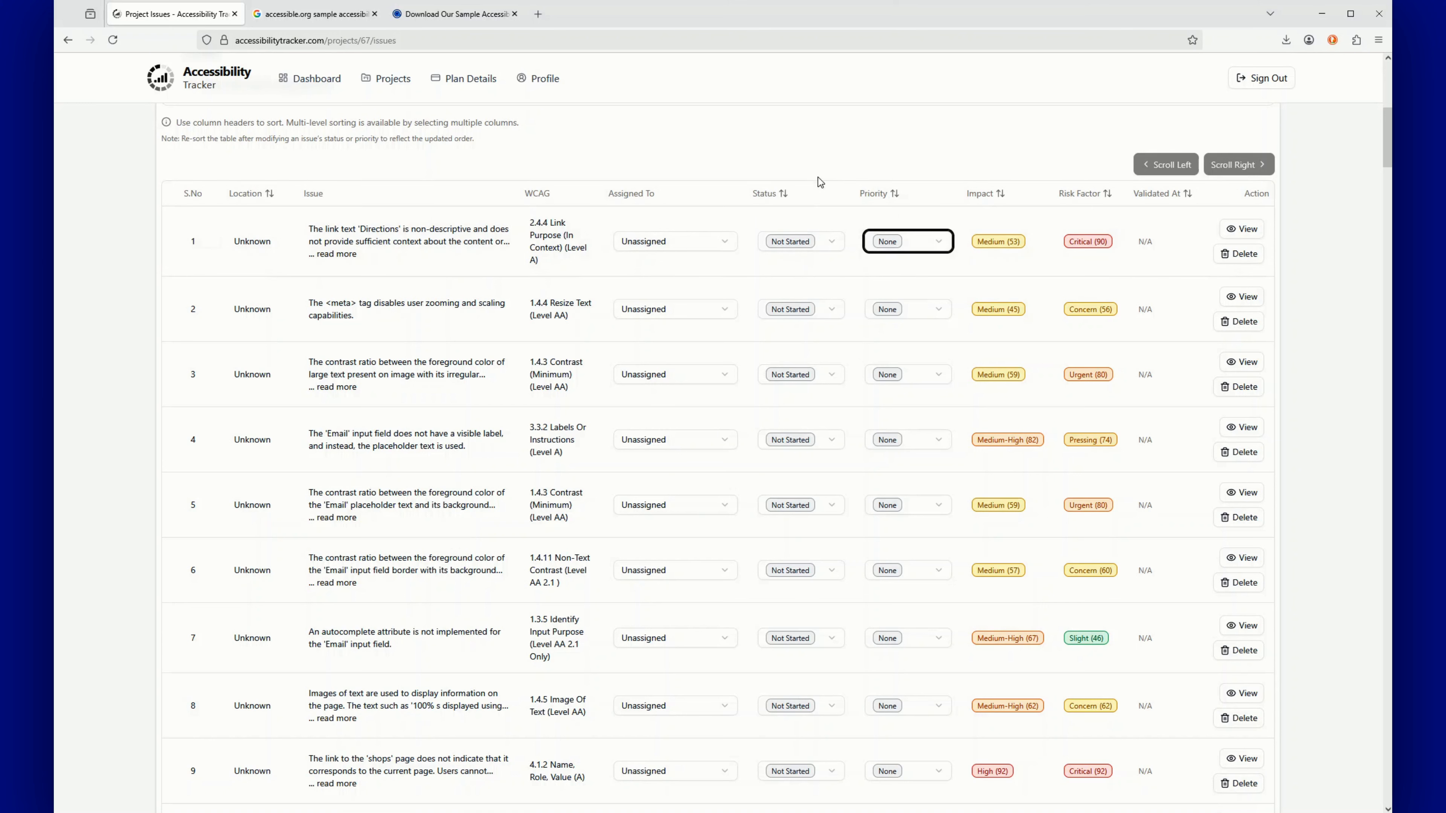
pyautogui.click(1250, 235)
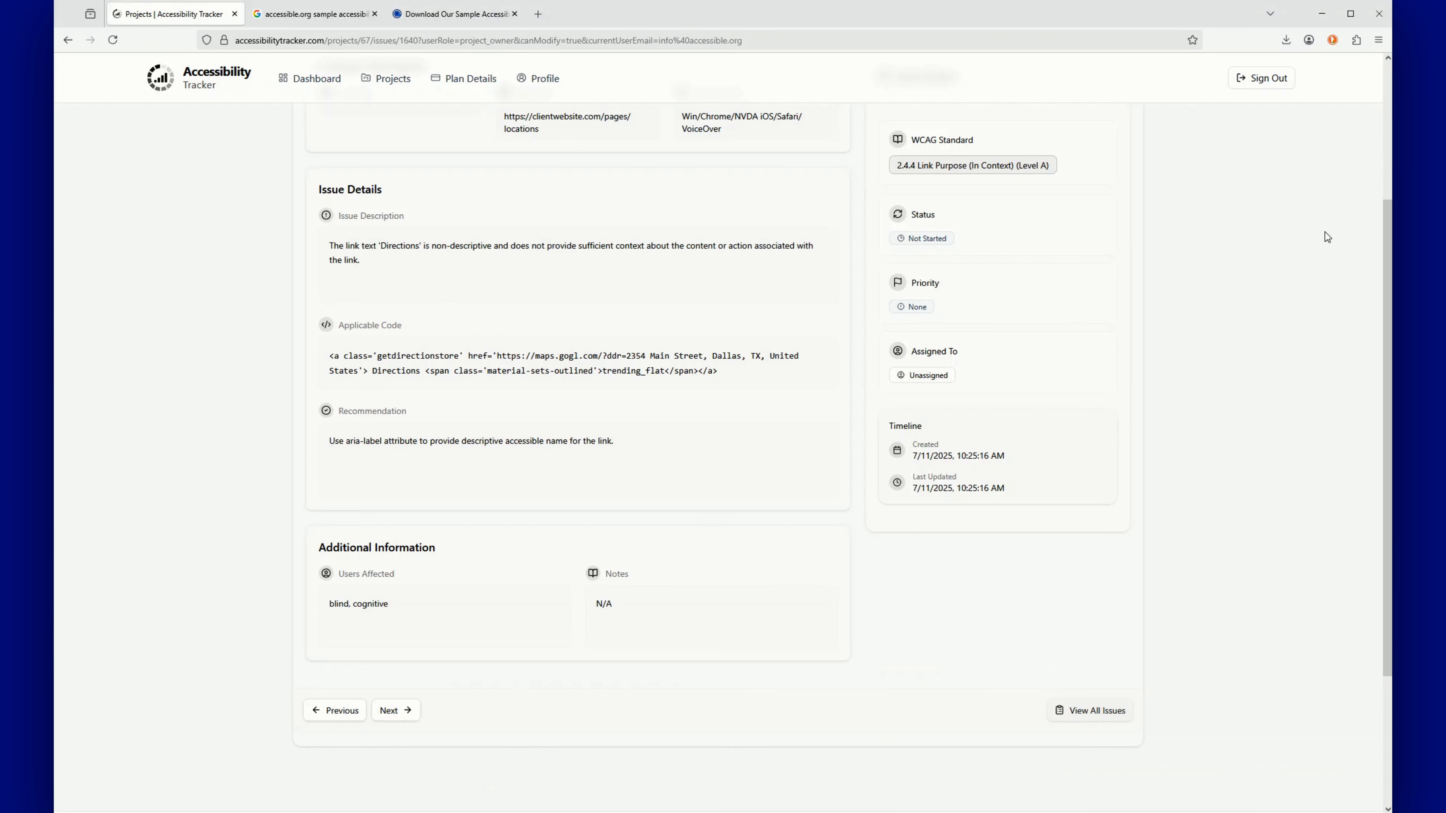
pyautogui.moveTo(1384, 277); pyautogui.dragTo(1387, 149)
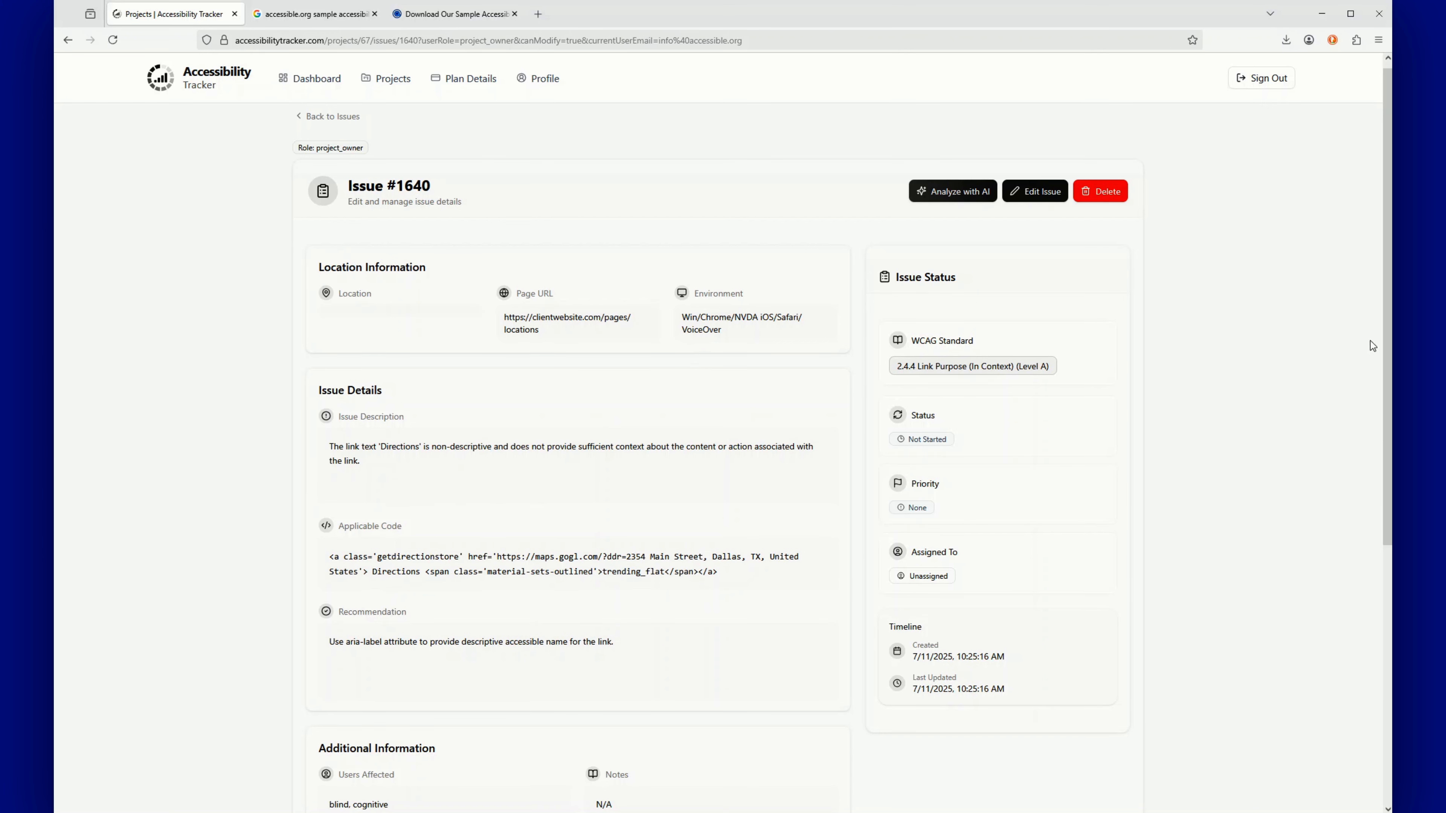
pyautogui.moveTo(1389, 344); pyautogui.dragTo(1386, 471)
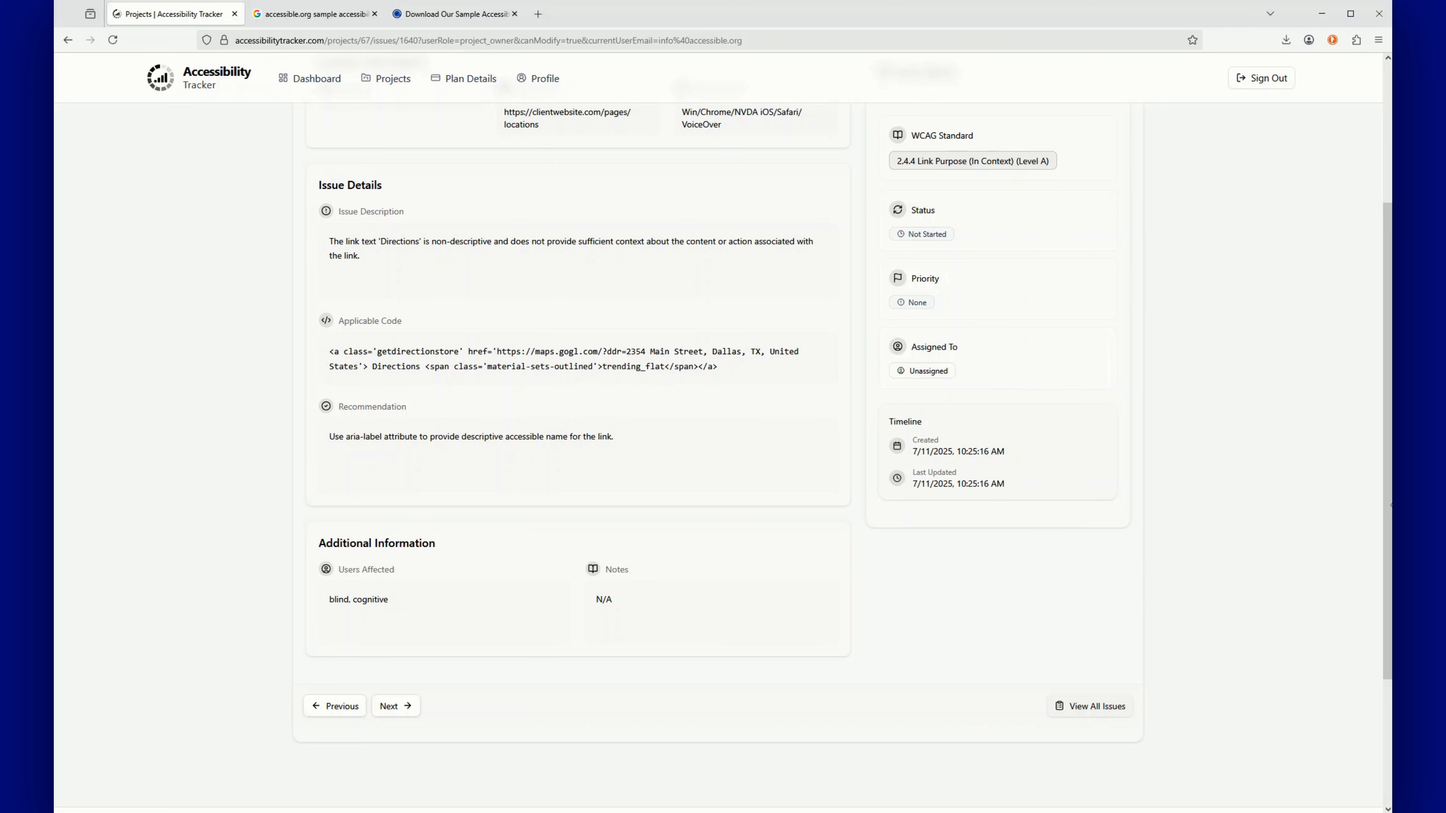
pyautogui.scroll(2, 1233, 497)
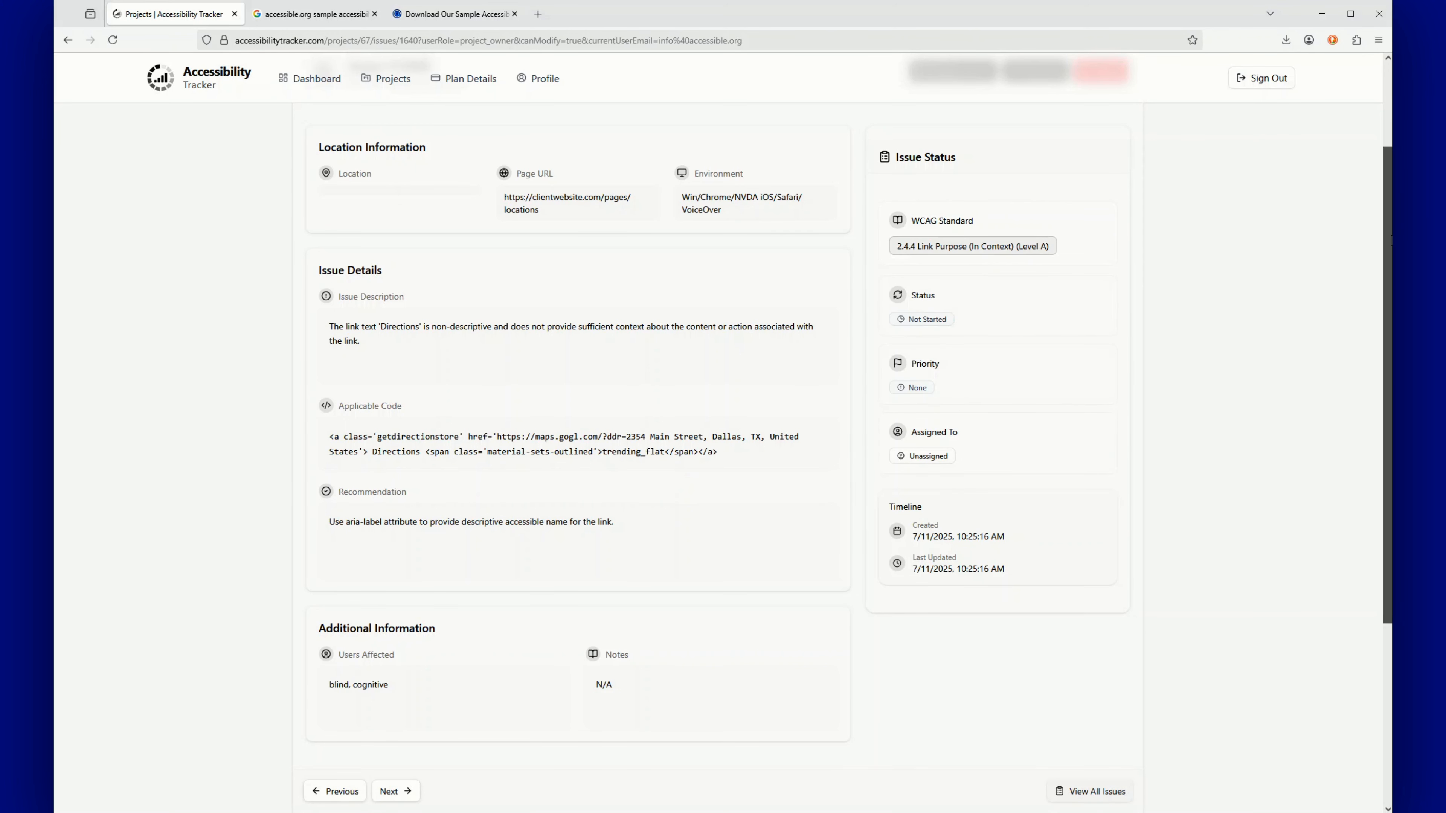
pyautogui.scroll(2, 1389, 239)
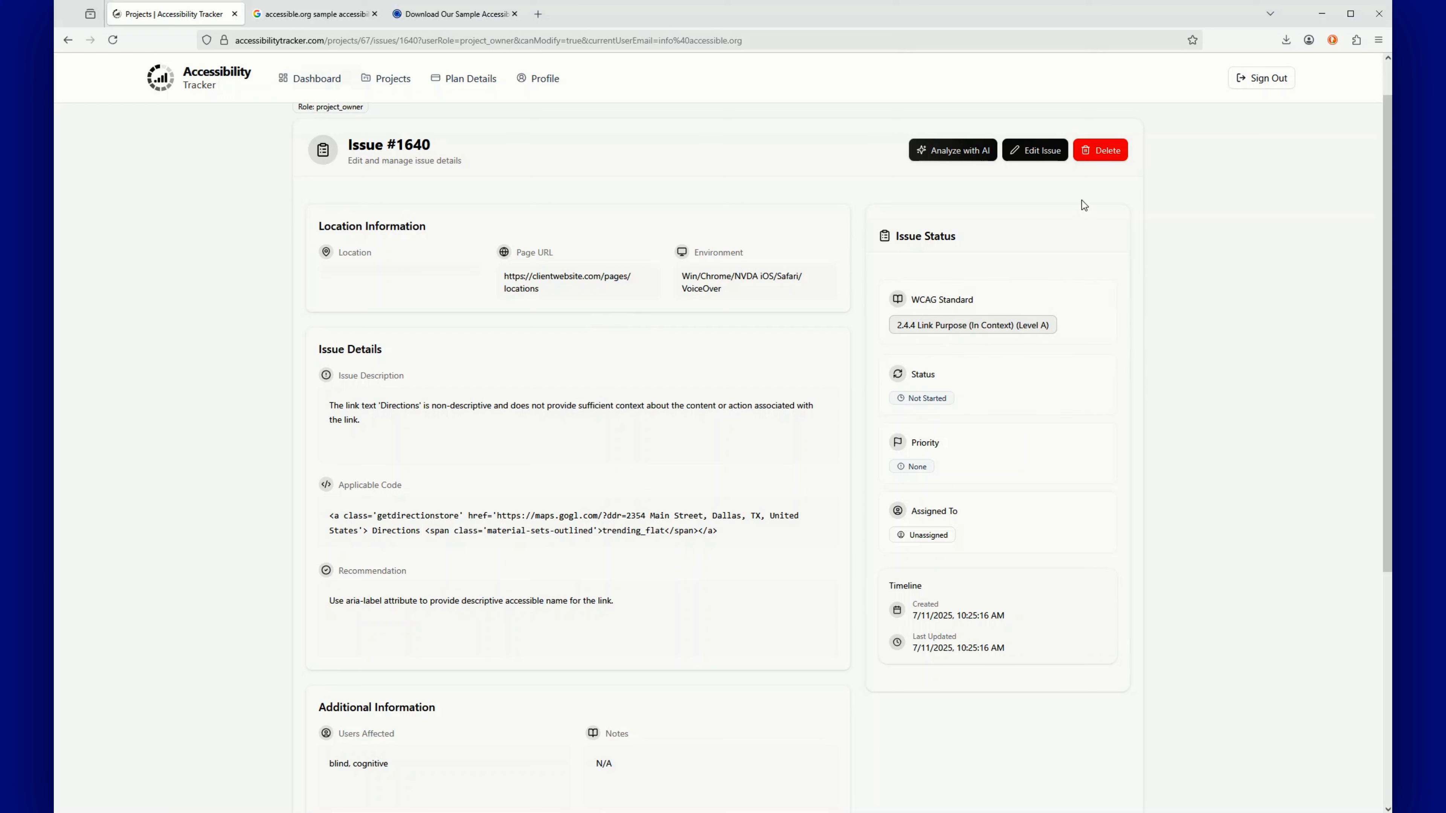
# Enter edit mode on issue #1640, browse the form, then cancel unsaved with Notes still N/A
pyautogui.click(1039, 150)
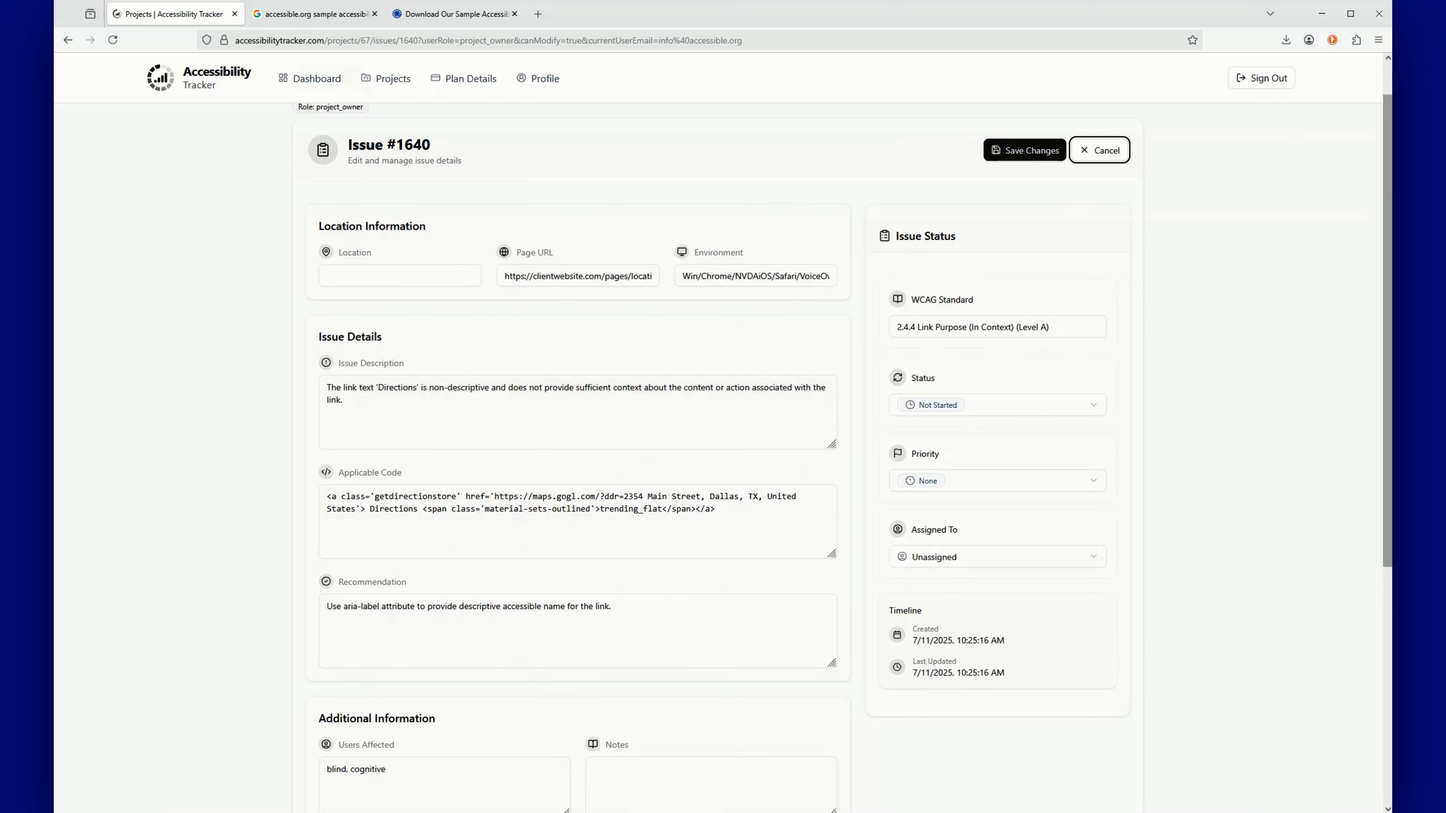
pyautogui.scroll(-2, 1385, 245)
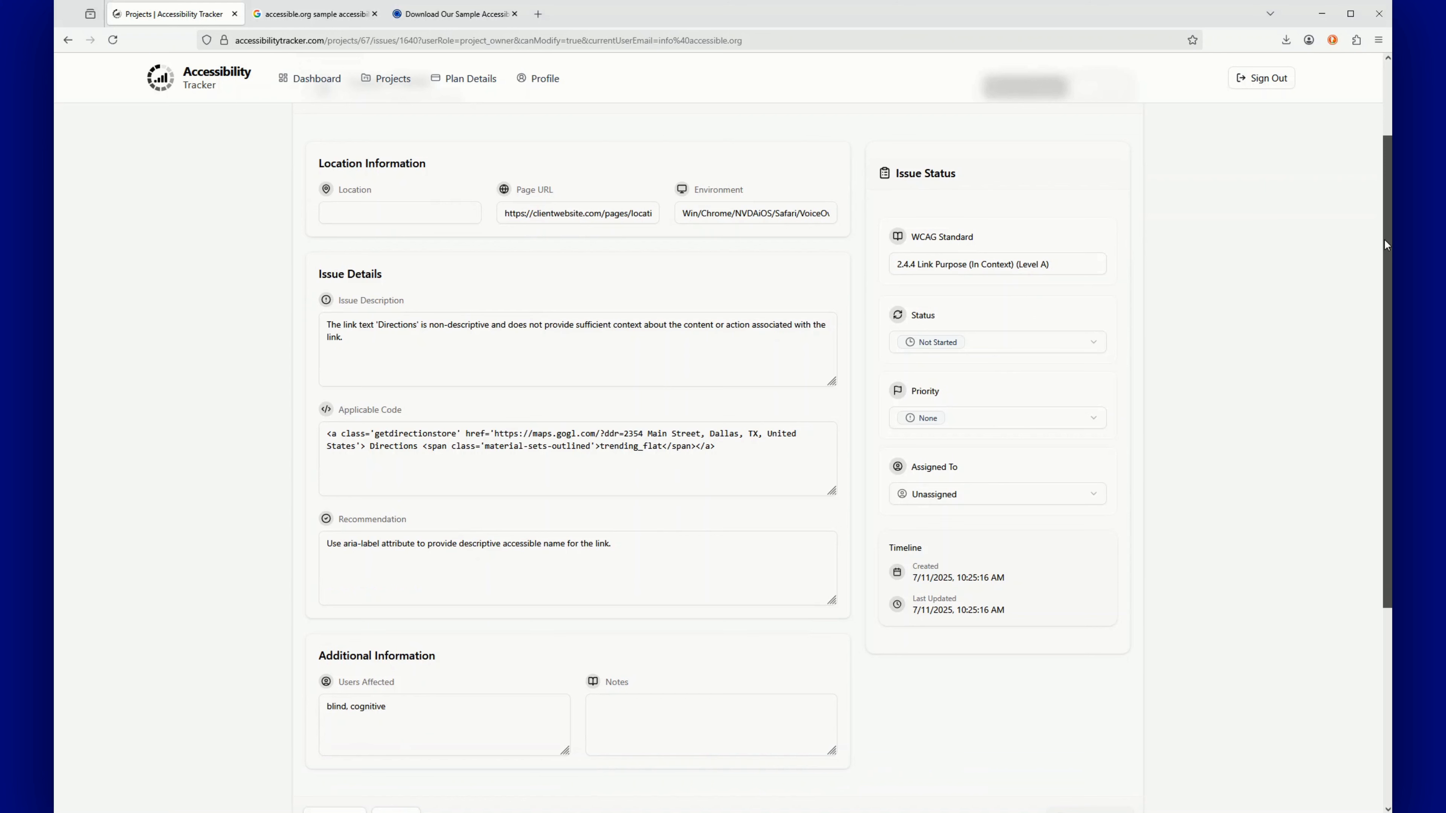
pyautogui.scroll(2, 1387, 229)
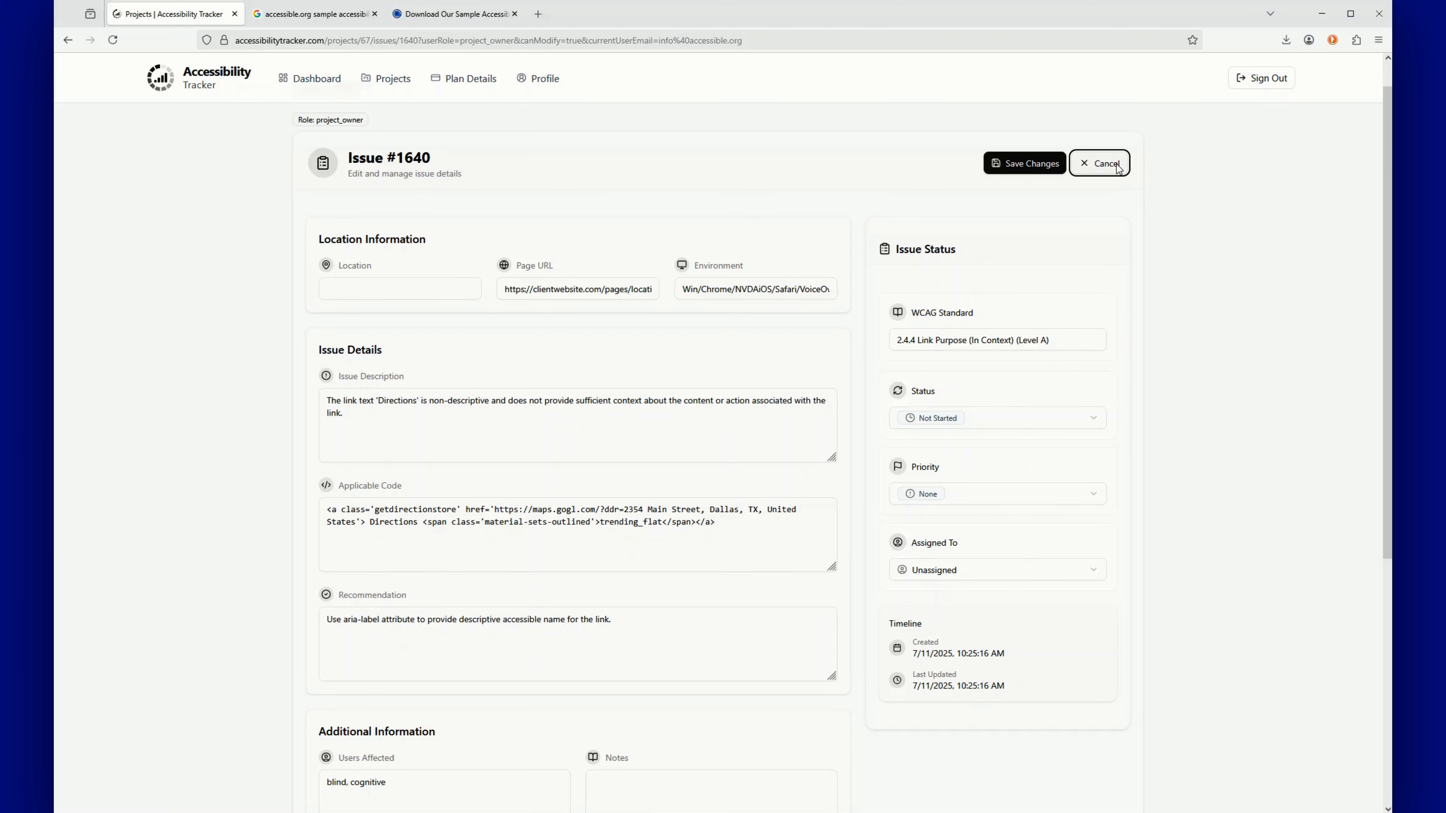
pyautogui.moveTo(1389, 232); pyautogui.dragTo(1386, 342)
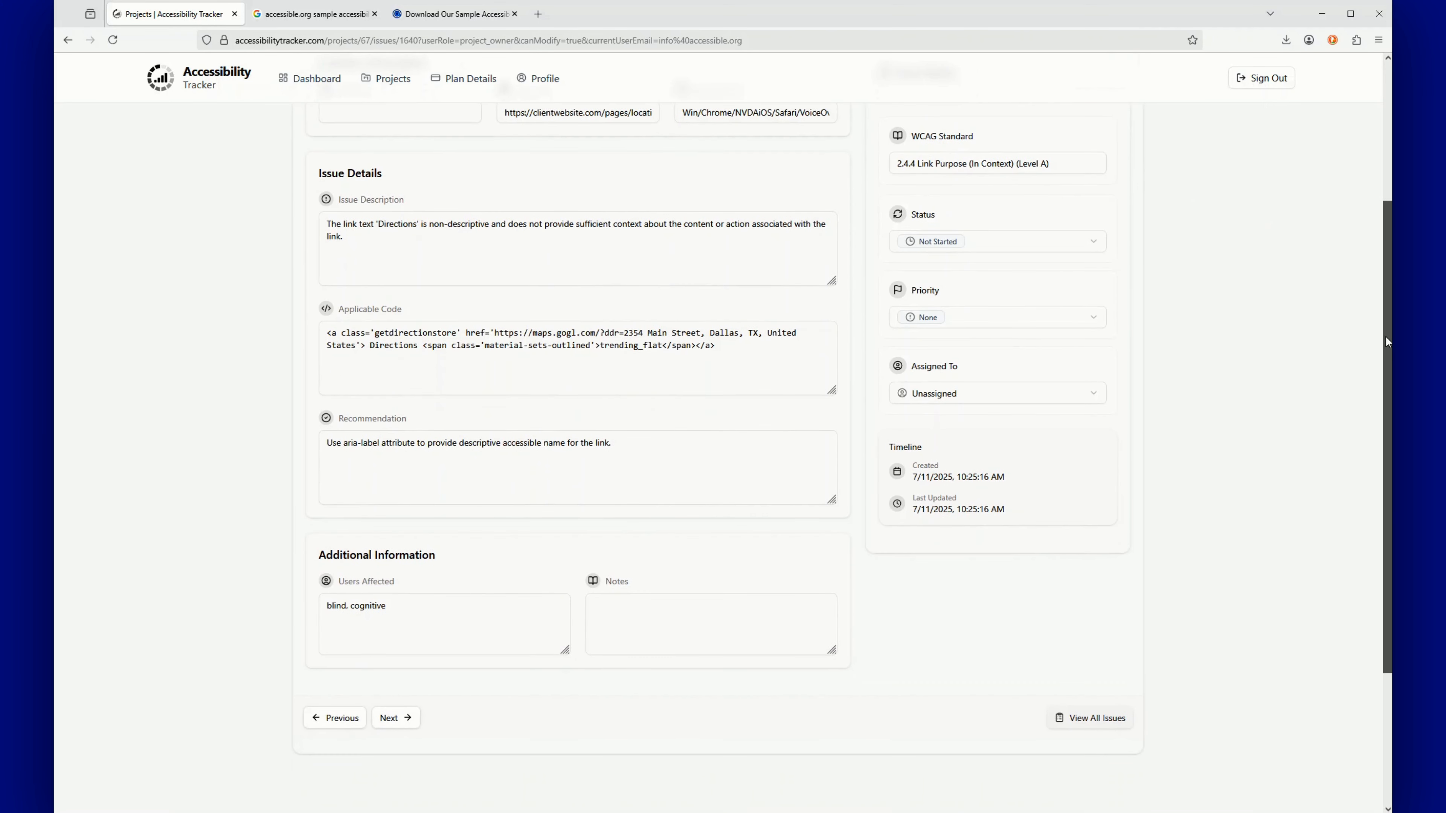
pyautogui.click(664, 625)
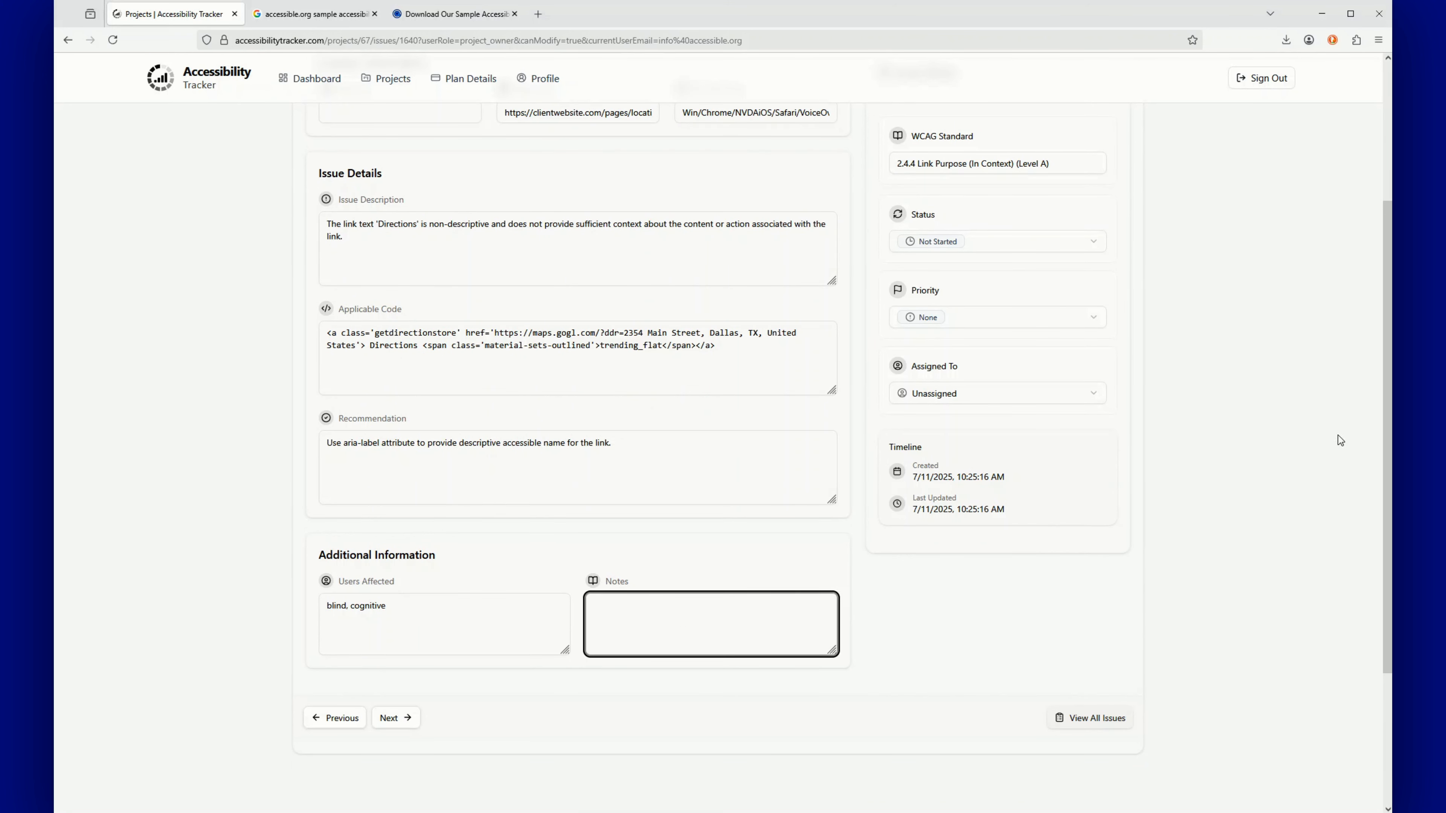
pyautogui.moveTo(1385, 425); pyautogui.dragTo(1342, 268)
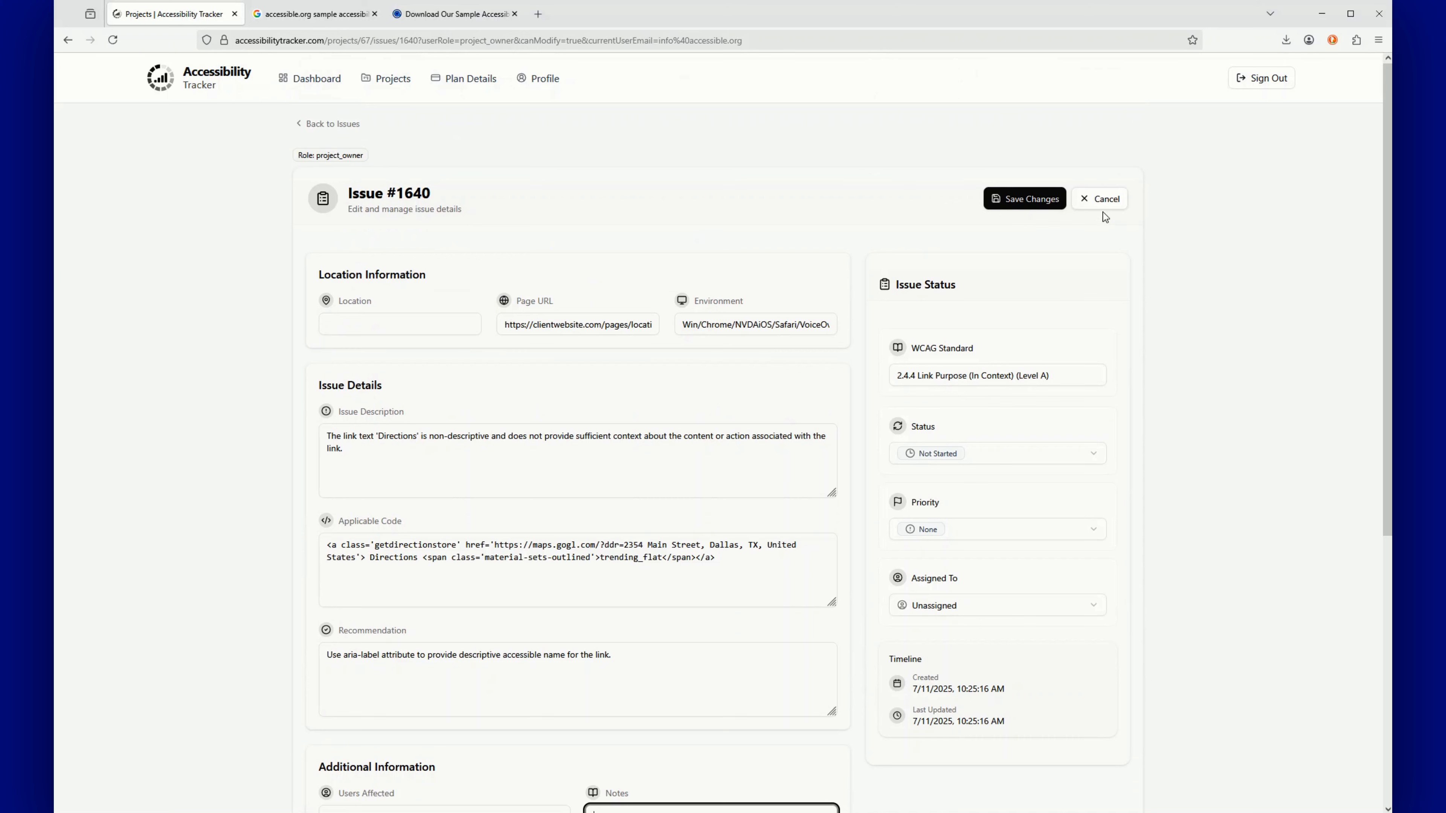
pyautogui.click(1100, 199)
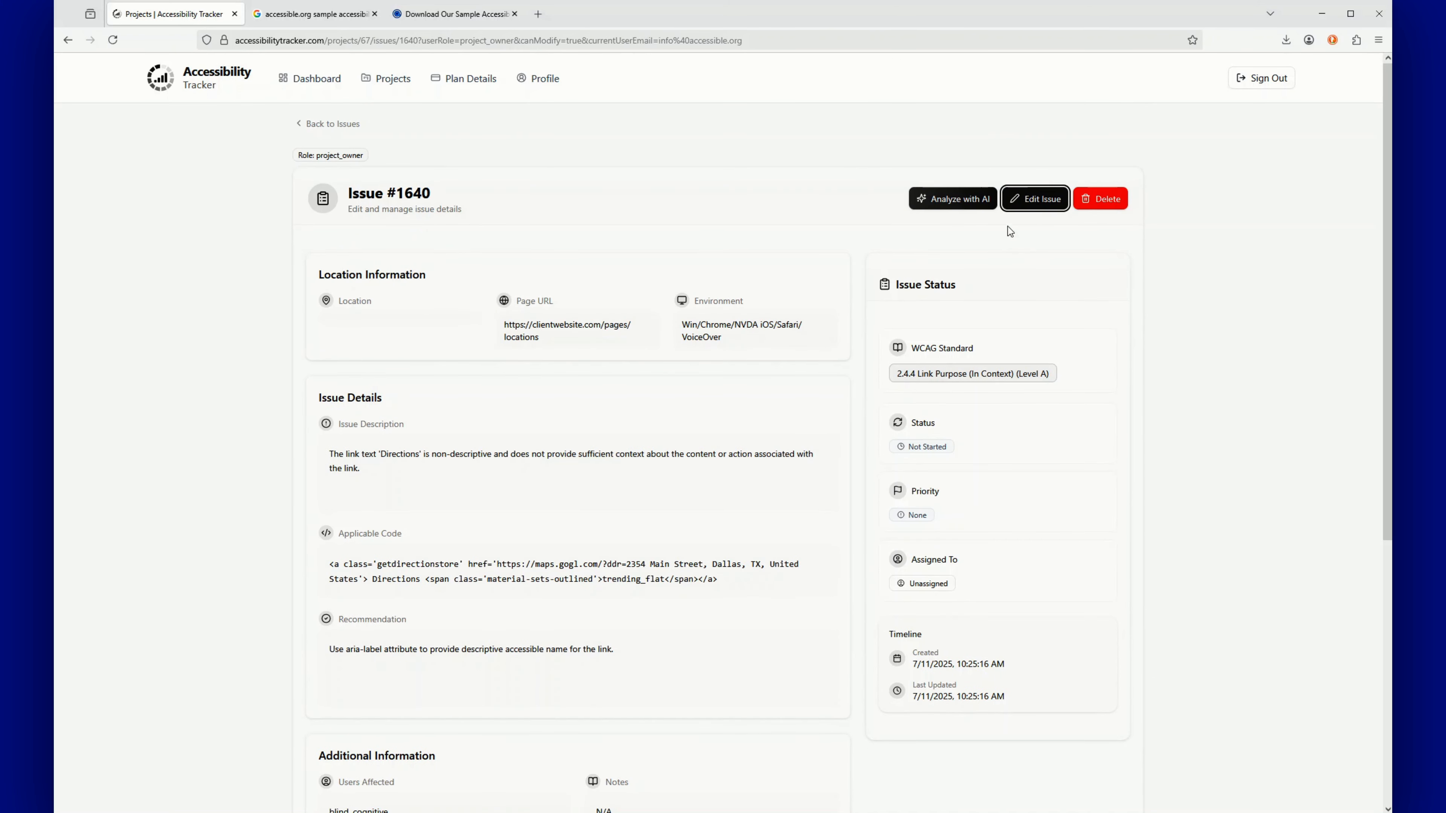
# Open the AI Accessibility Analysis dialog for issue #1640, showing five analysis types
pyautogui.click(962, 198)
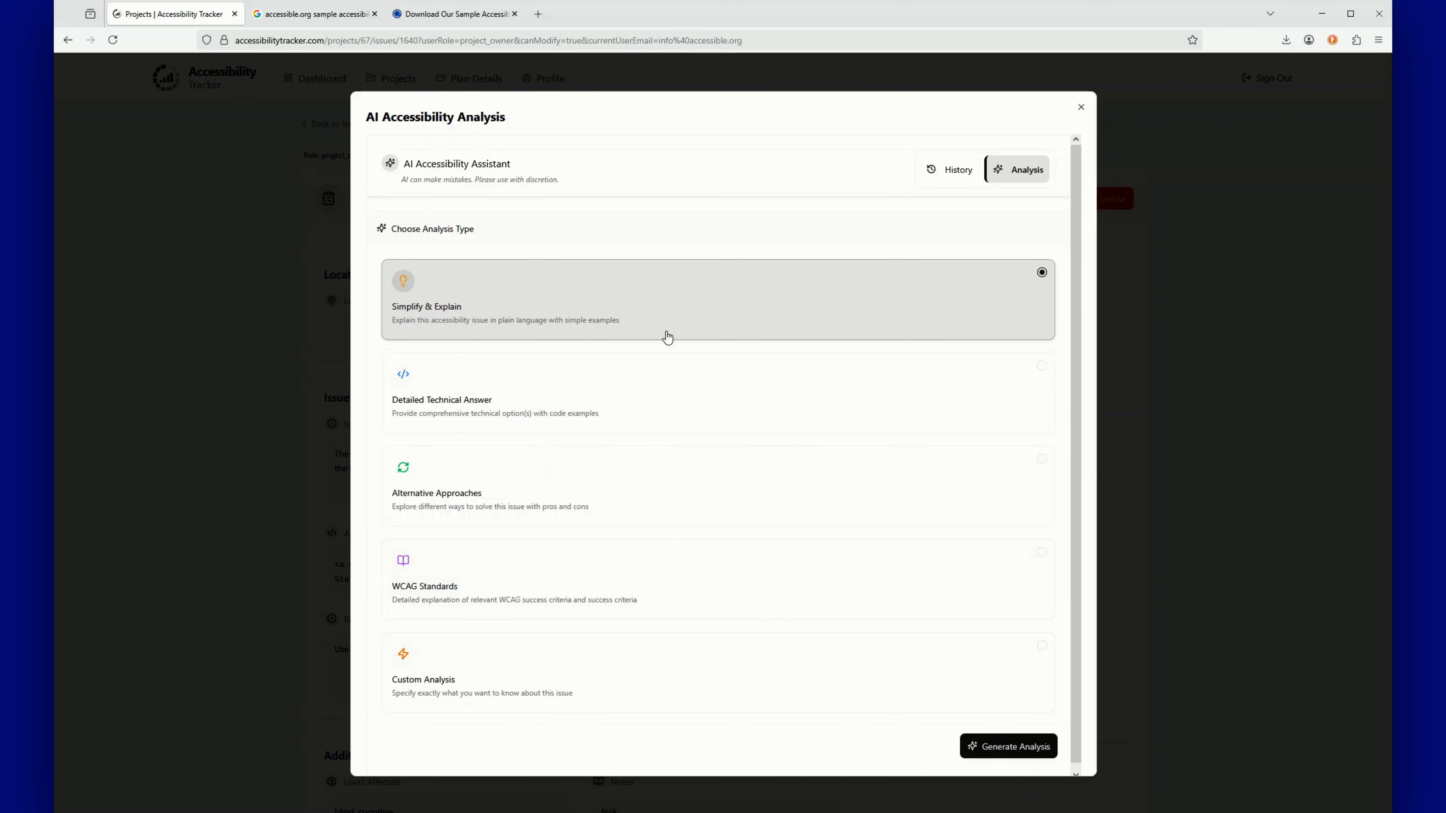
# Select Detailed Technical Answer and try to generate the analysis for issue #1640
pyautogui.click(636, 395)
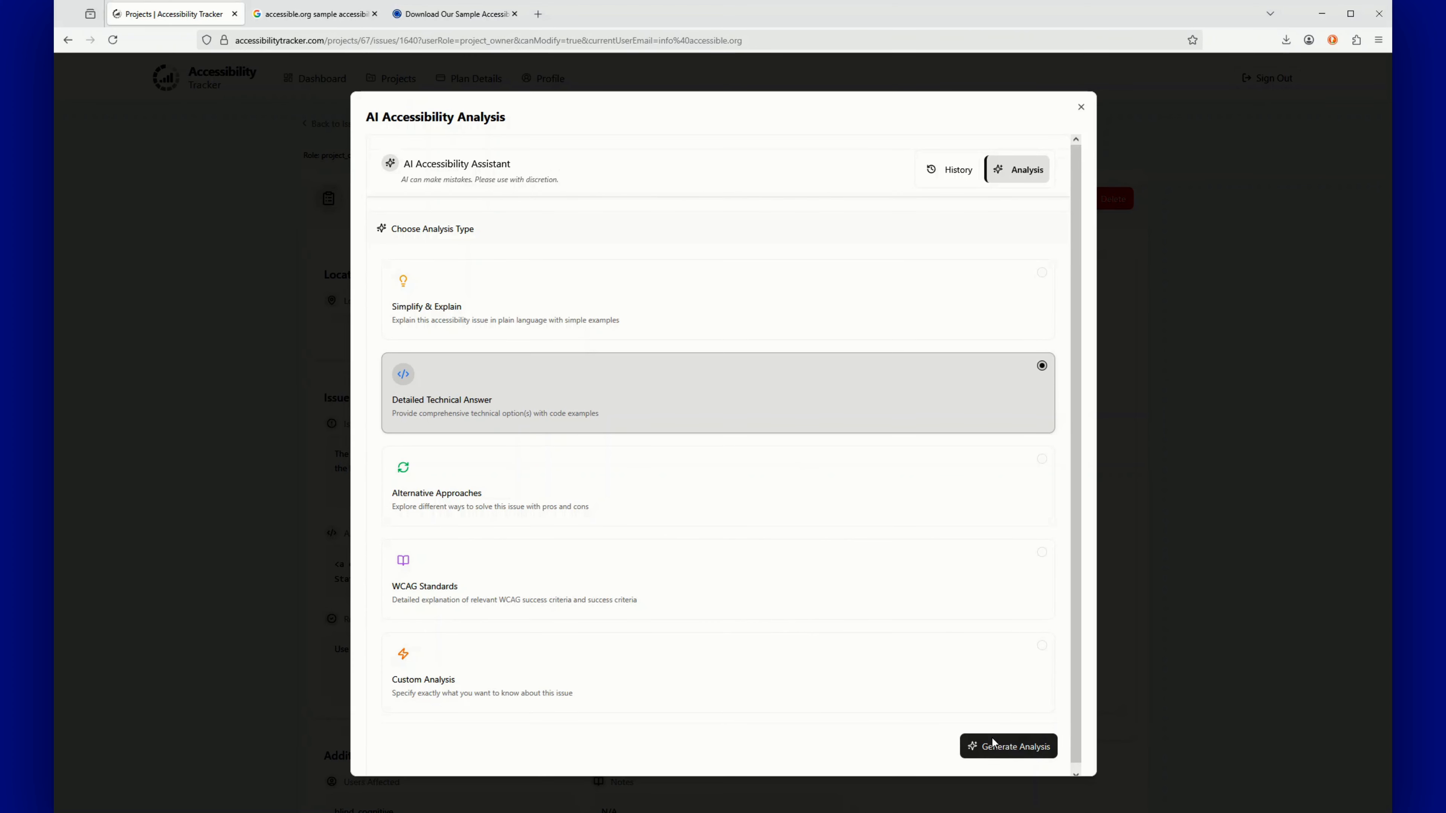
pyautogui.click(1002, 746)
pyautogui.click(1022, 746)
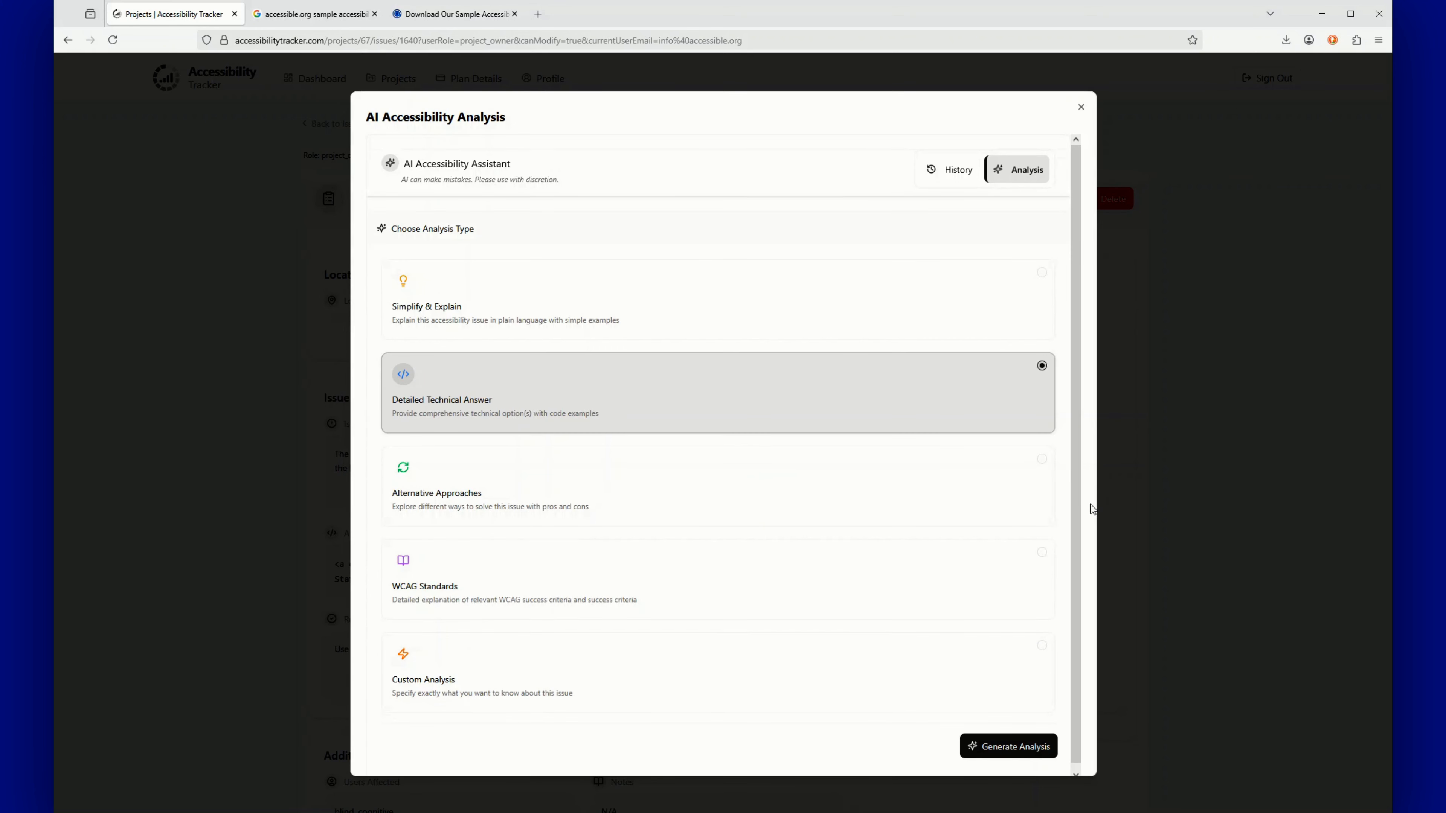
pyautogui.moveTo(1075, 526); pyautogui.dragTo(1074, 623)
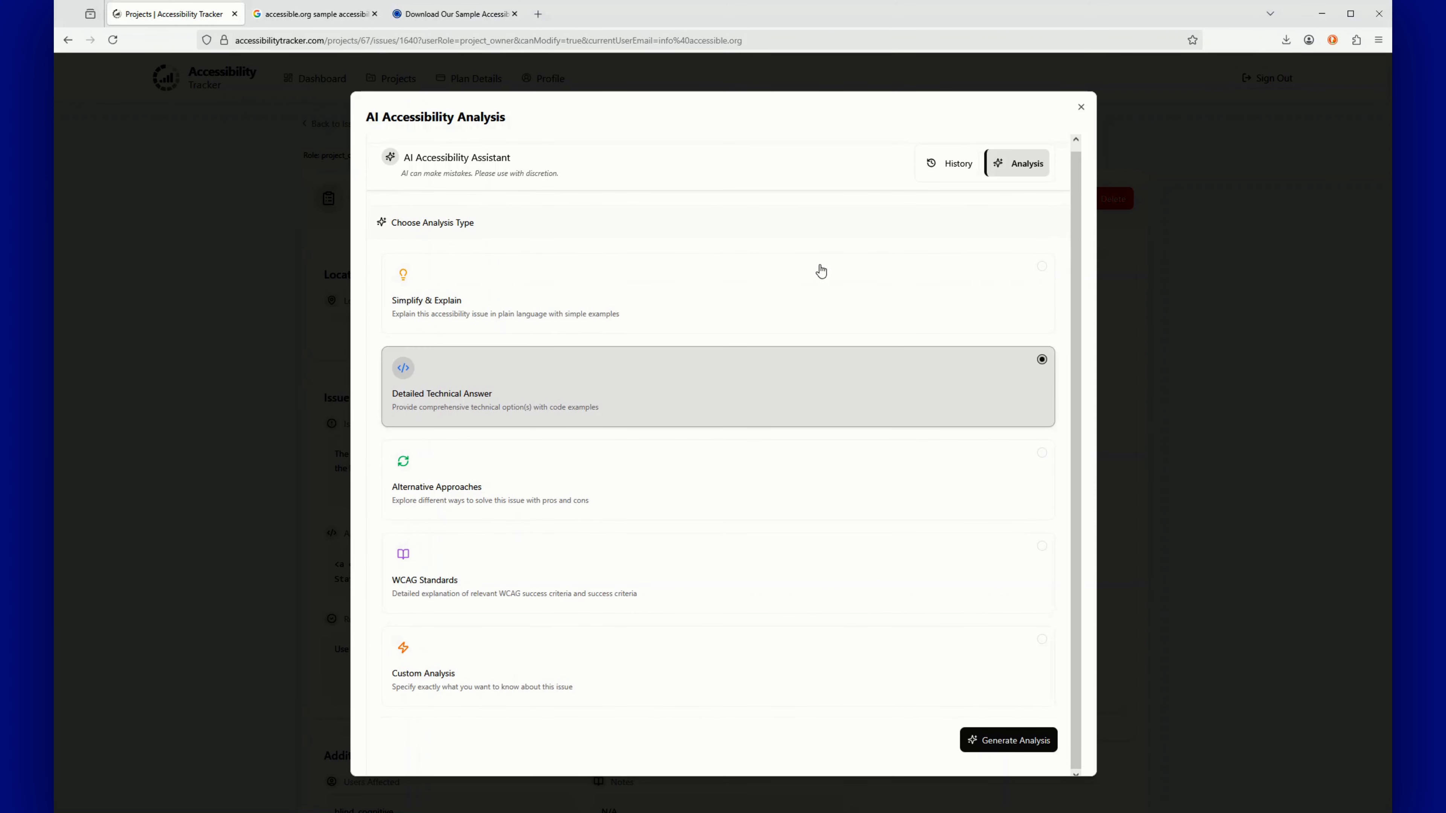
# Switch the analysis type back to Simplify & Explain and close the AI analysis dialog
pyautogui.click(697, 297)
pyautogui.click(993, 742)
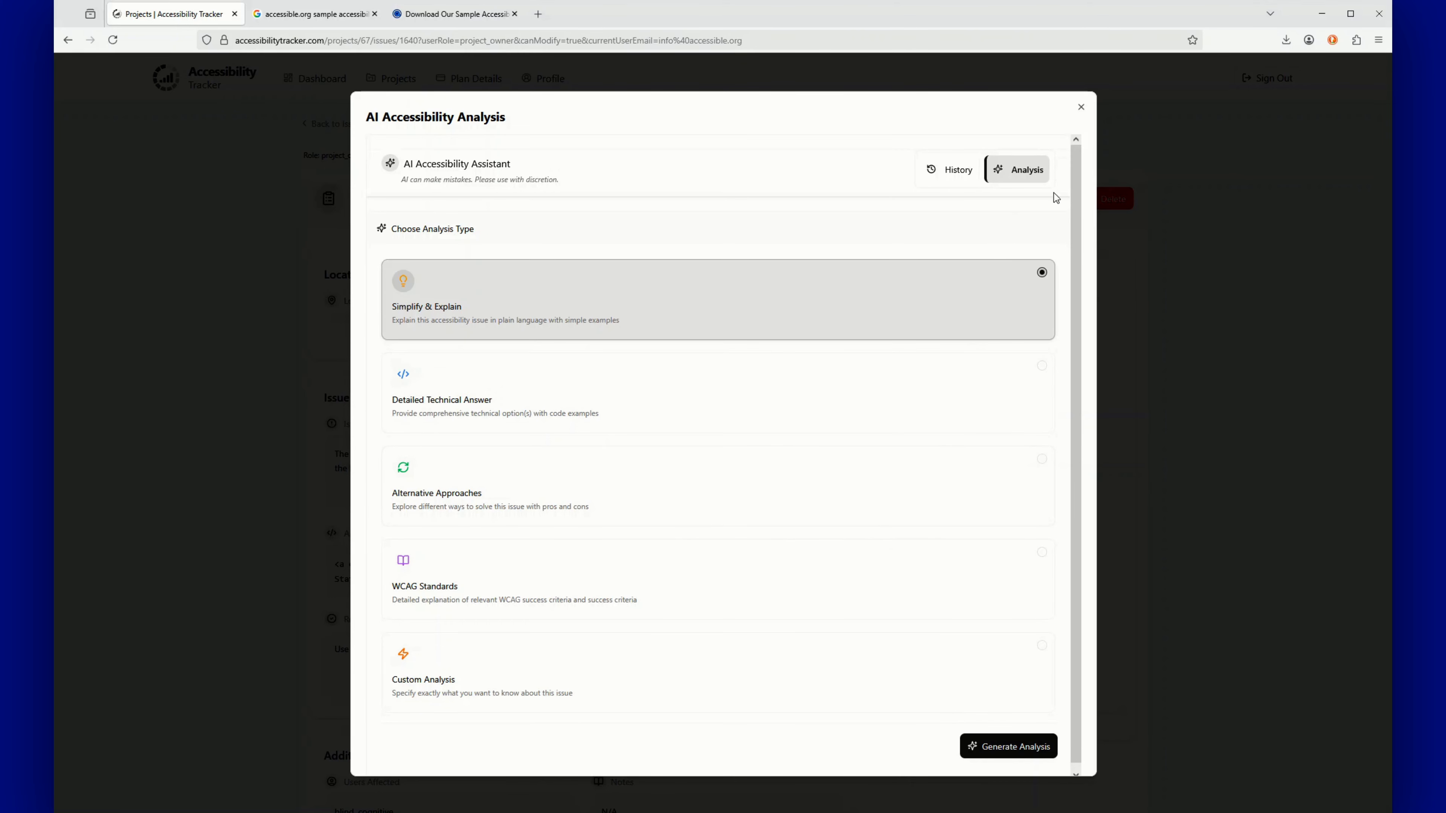
pyautogui.click(1086, 107)
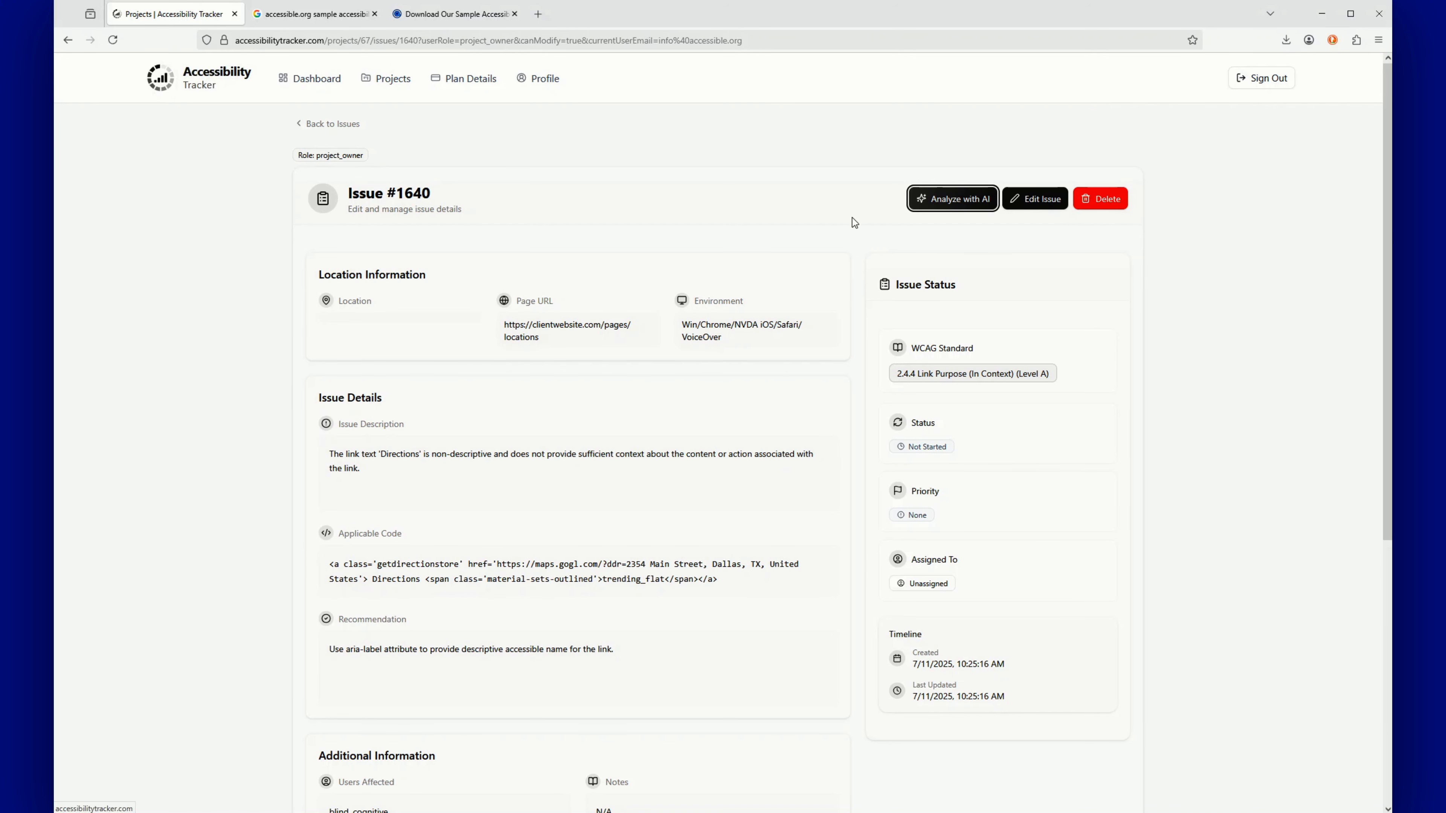
pyautogui.click(159, 64)
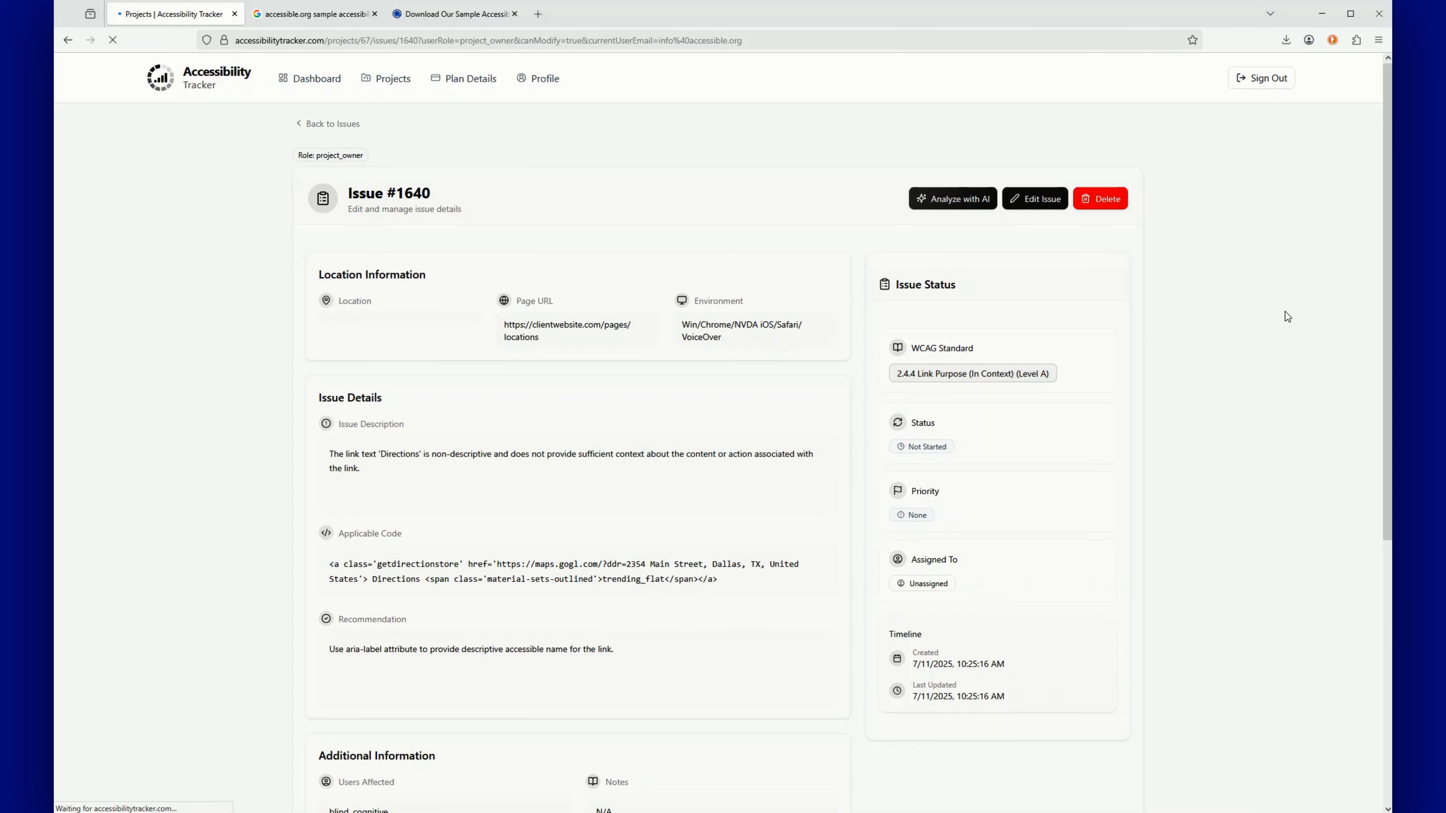
pyautogui.click(960, 199)
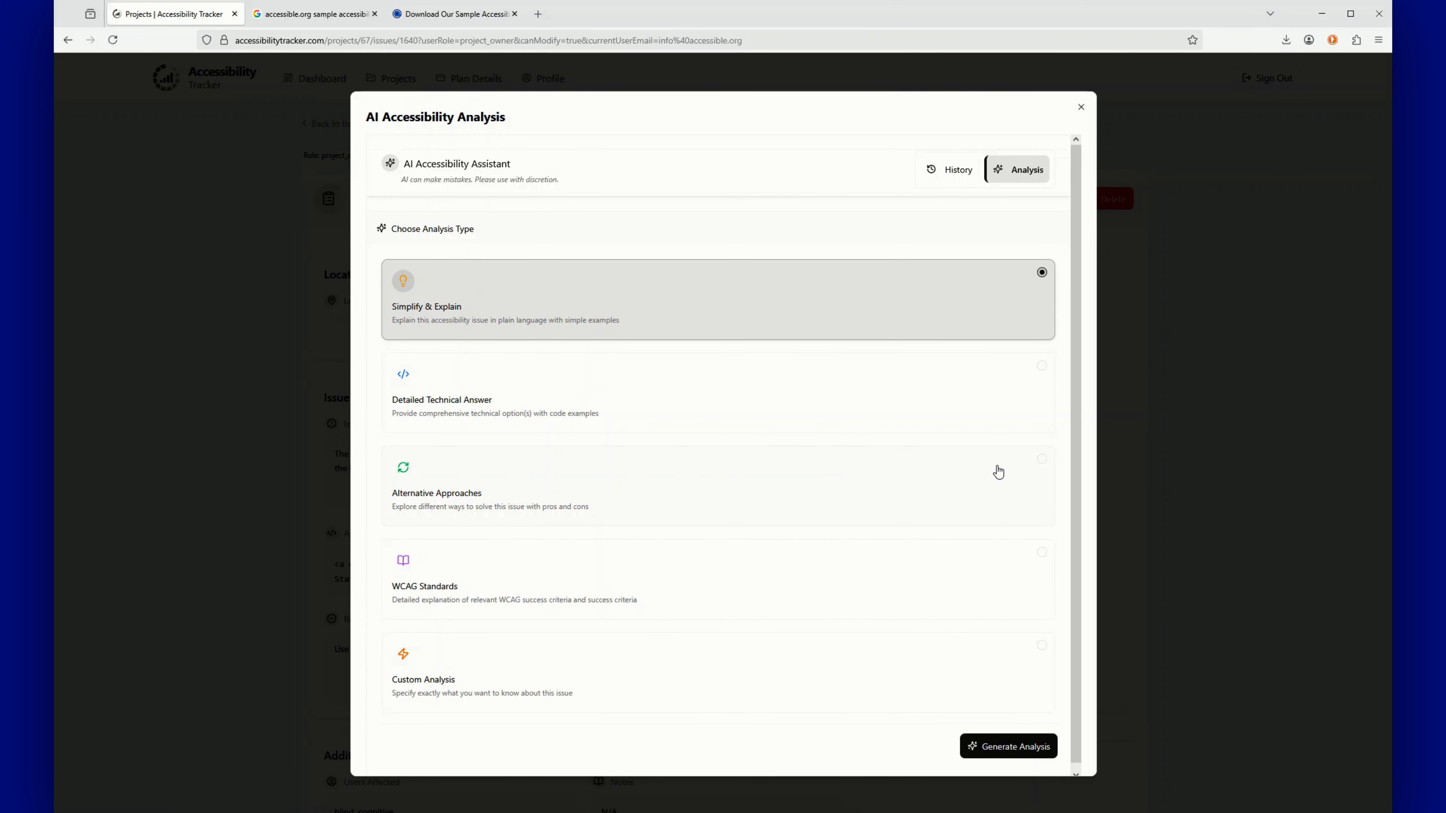
pyautogui.click(1081, 108)
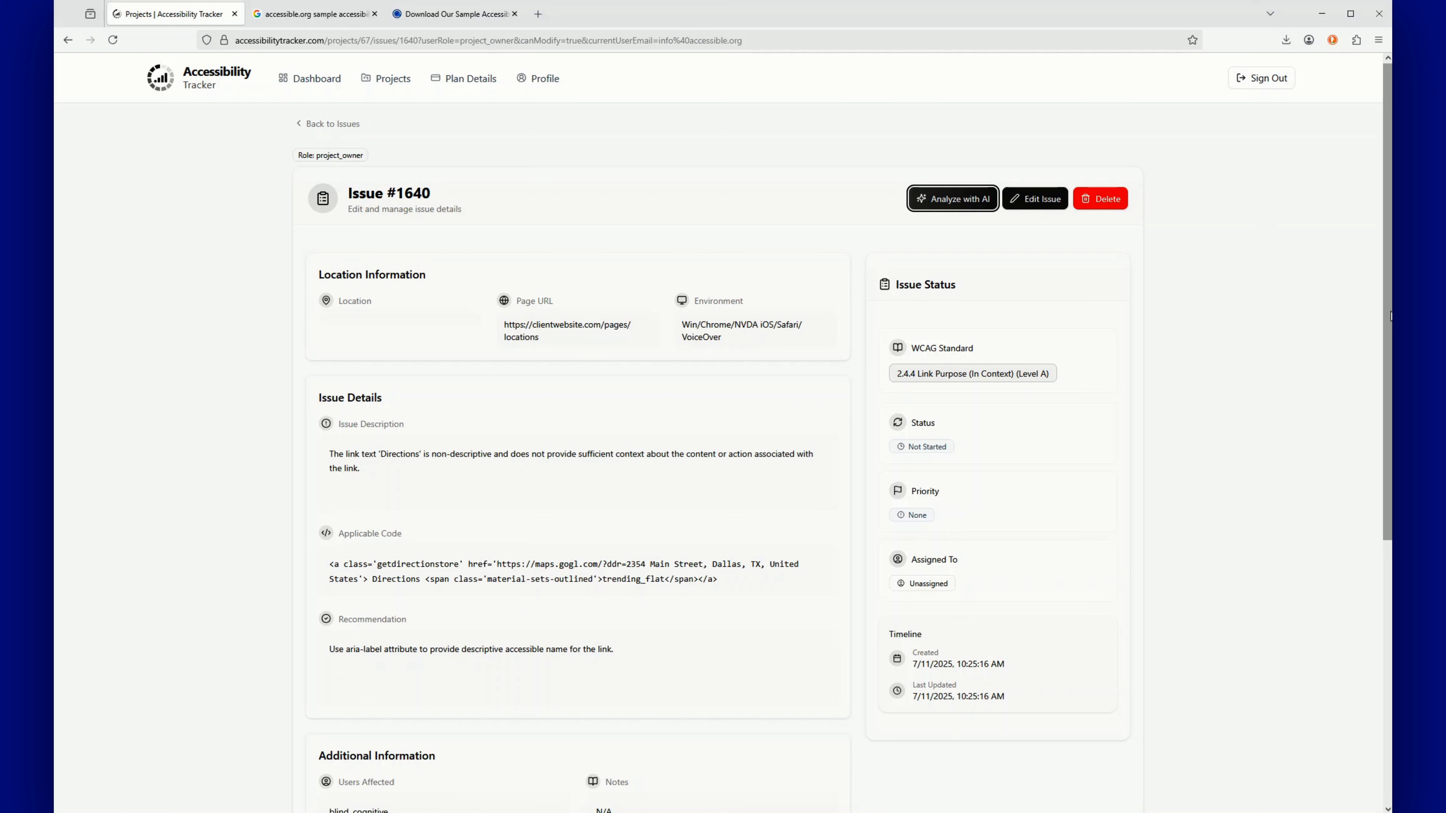
pyautogui.moveTo(1389, 316); pyautogui.dragTo(1360, 318)
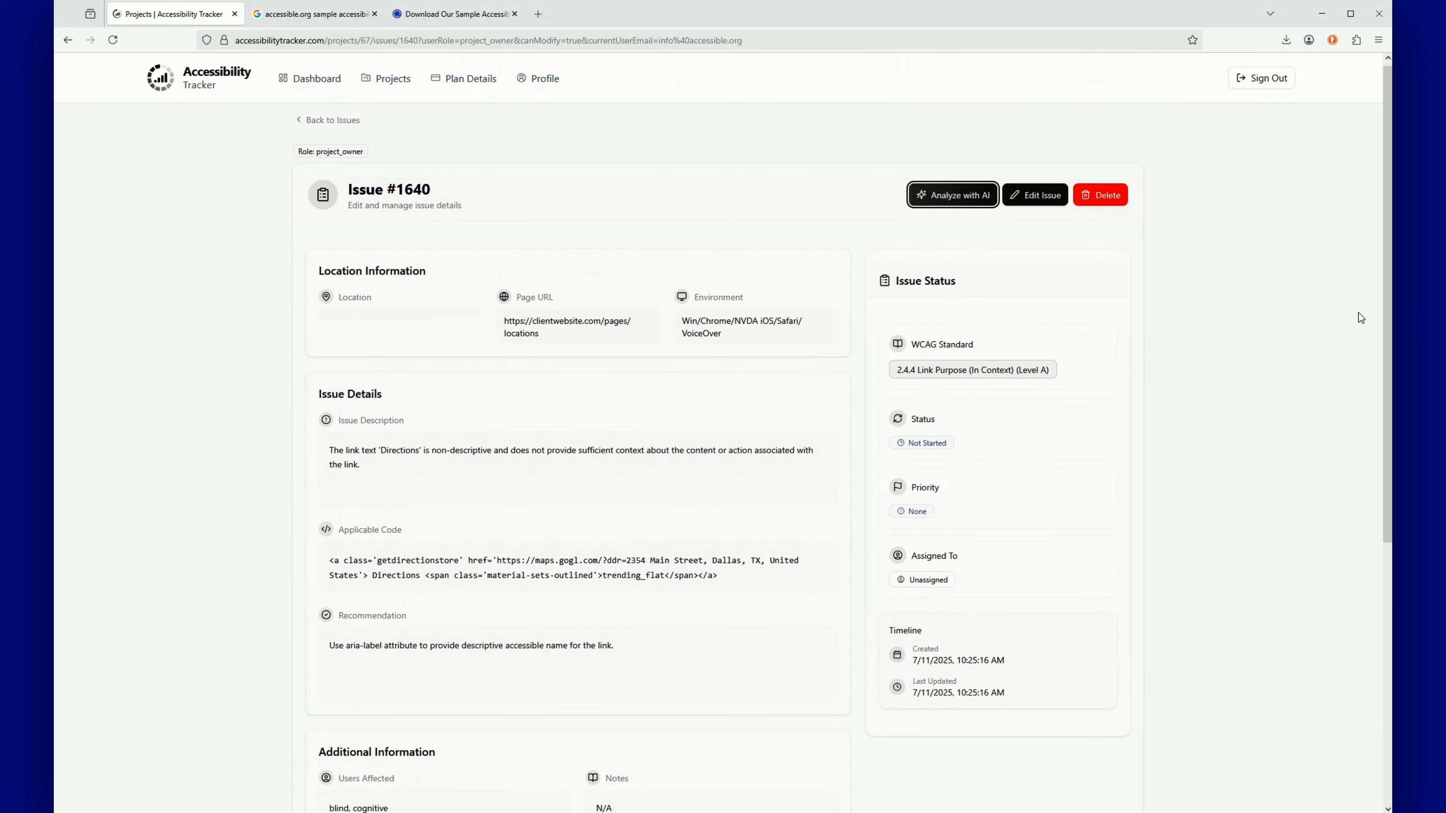
# From the Projects list, open Web Accessibility's details page with 123 issues and 57 high risk
pyautogui.click(395, 85)
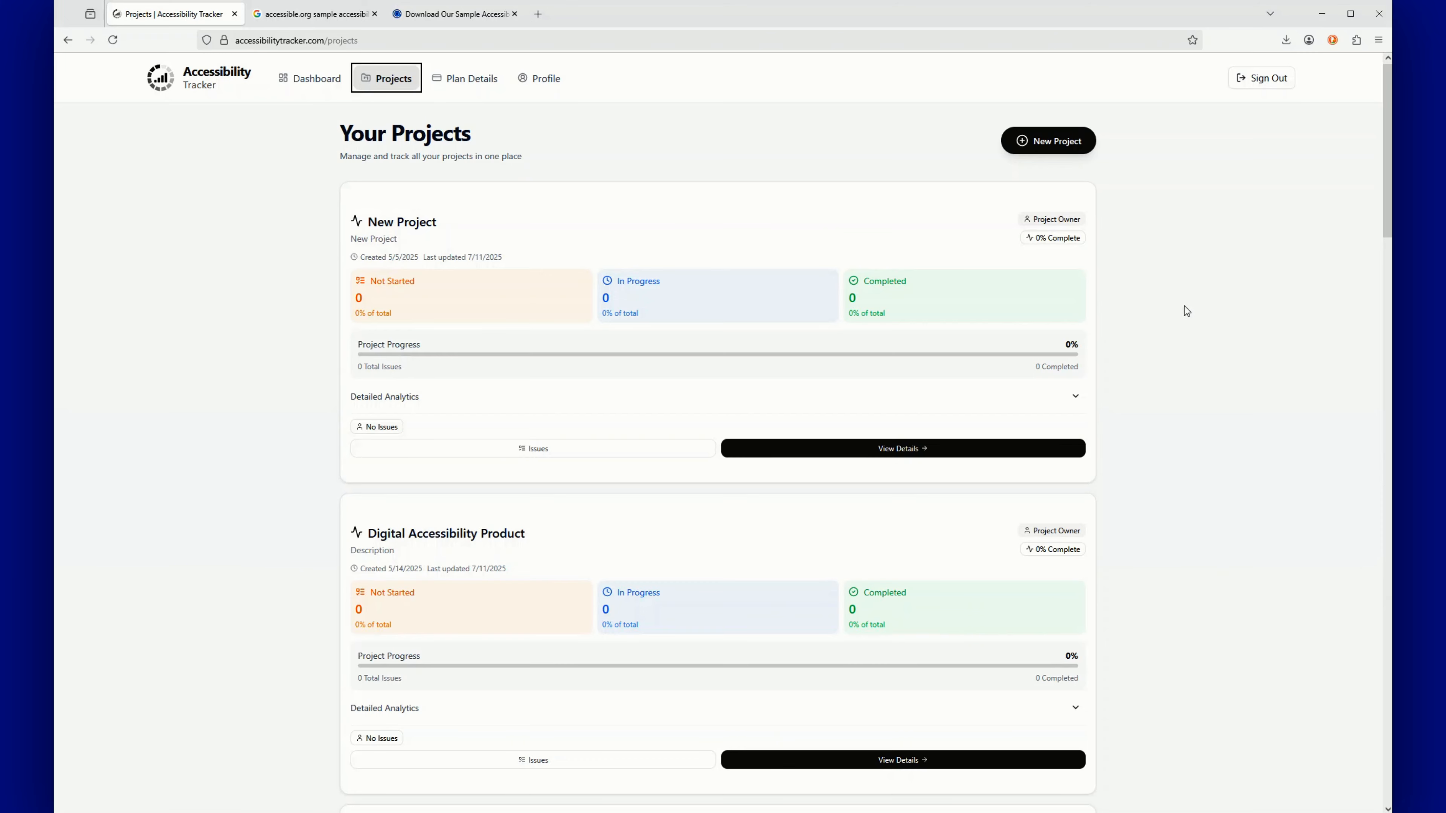
pyautogui.moveTo(1387, 208); pyautogui.dragTo(1373, 784)
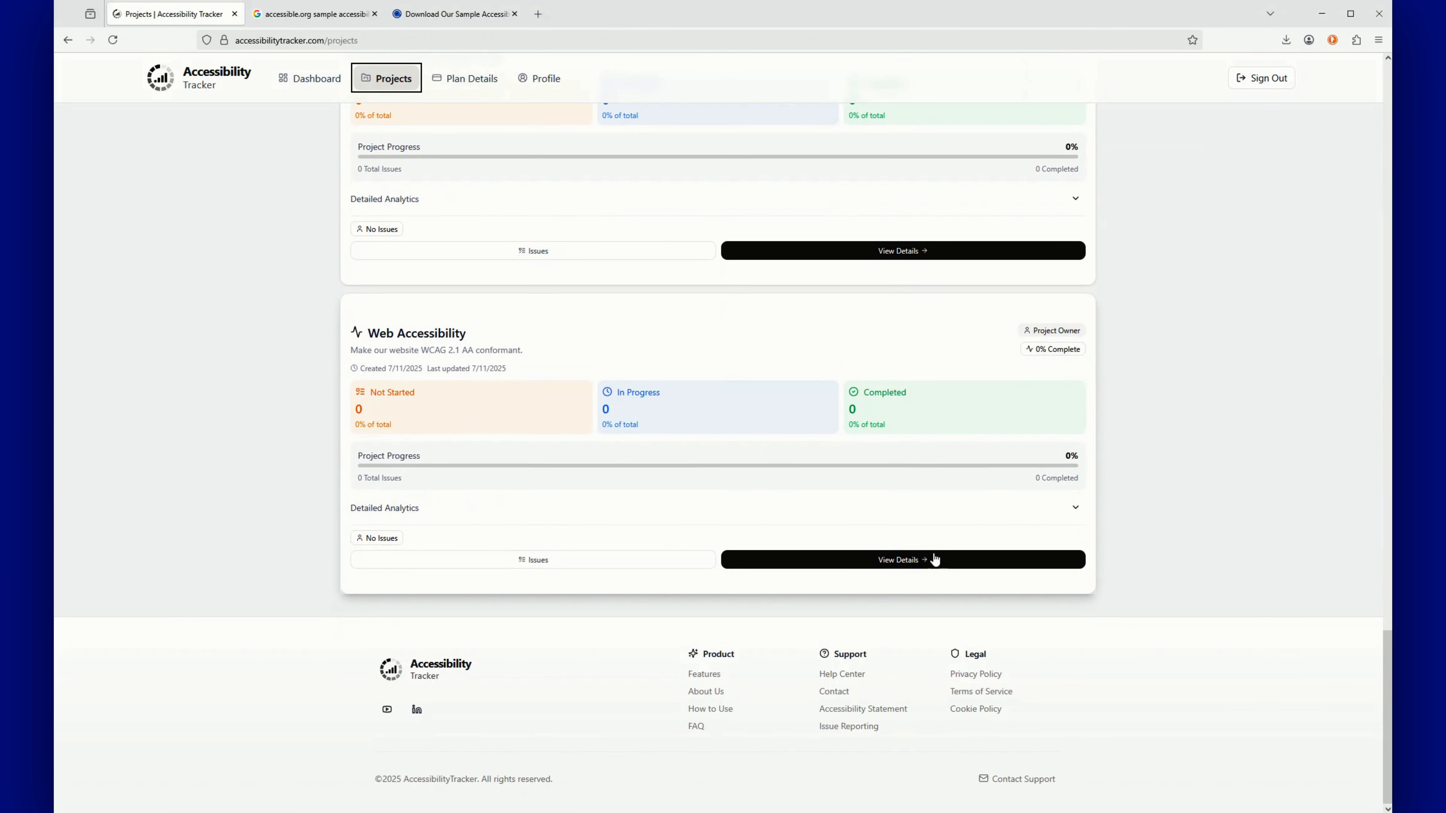
pyautogui.click(929, 563)
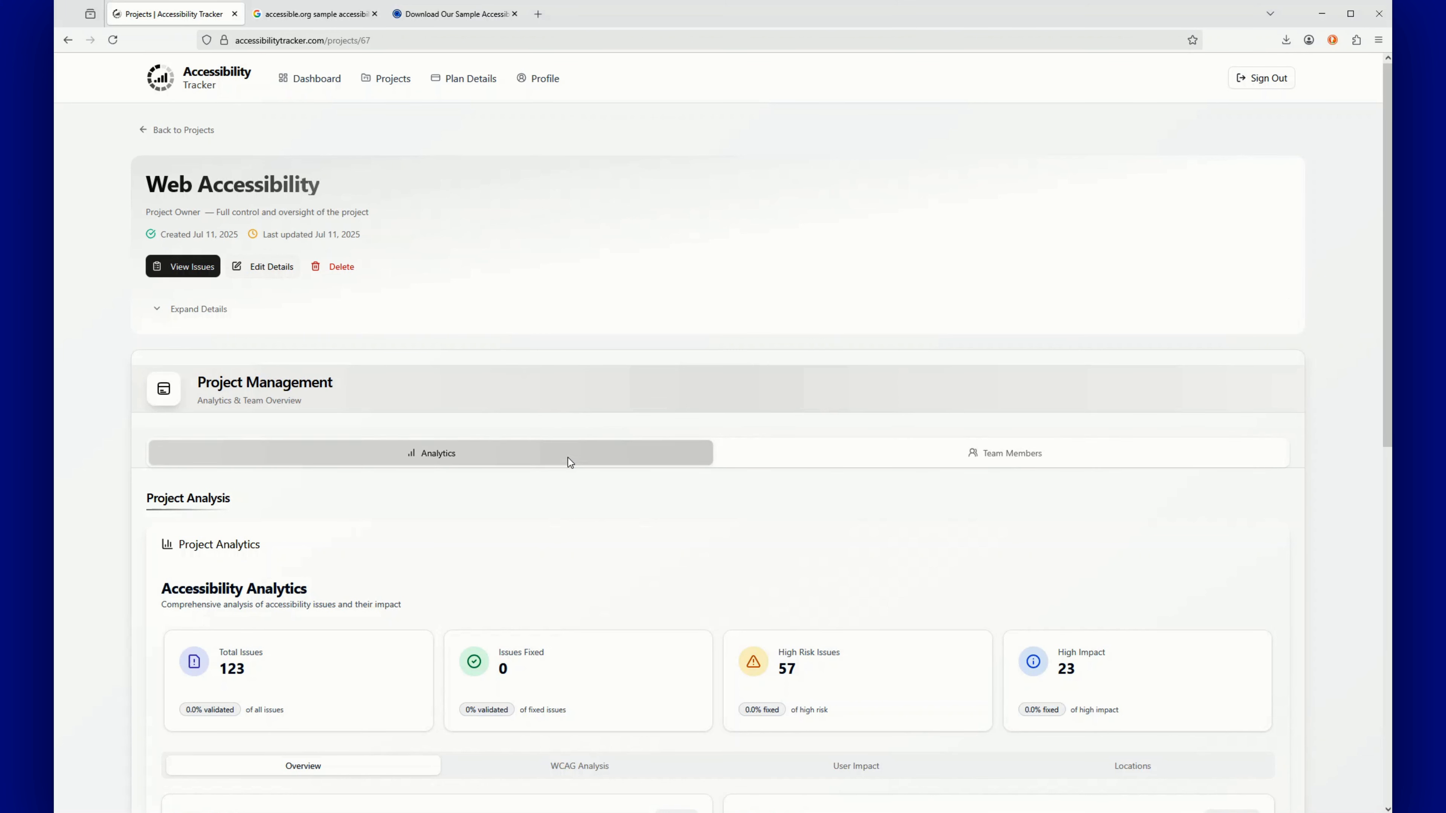
# On the Team Members tab, add a member row with a colleague's e-mail and the Project Member role
pyautogui.click(1030, 459)
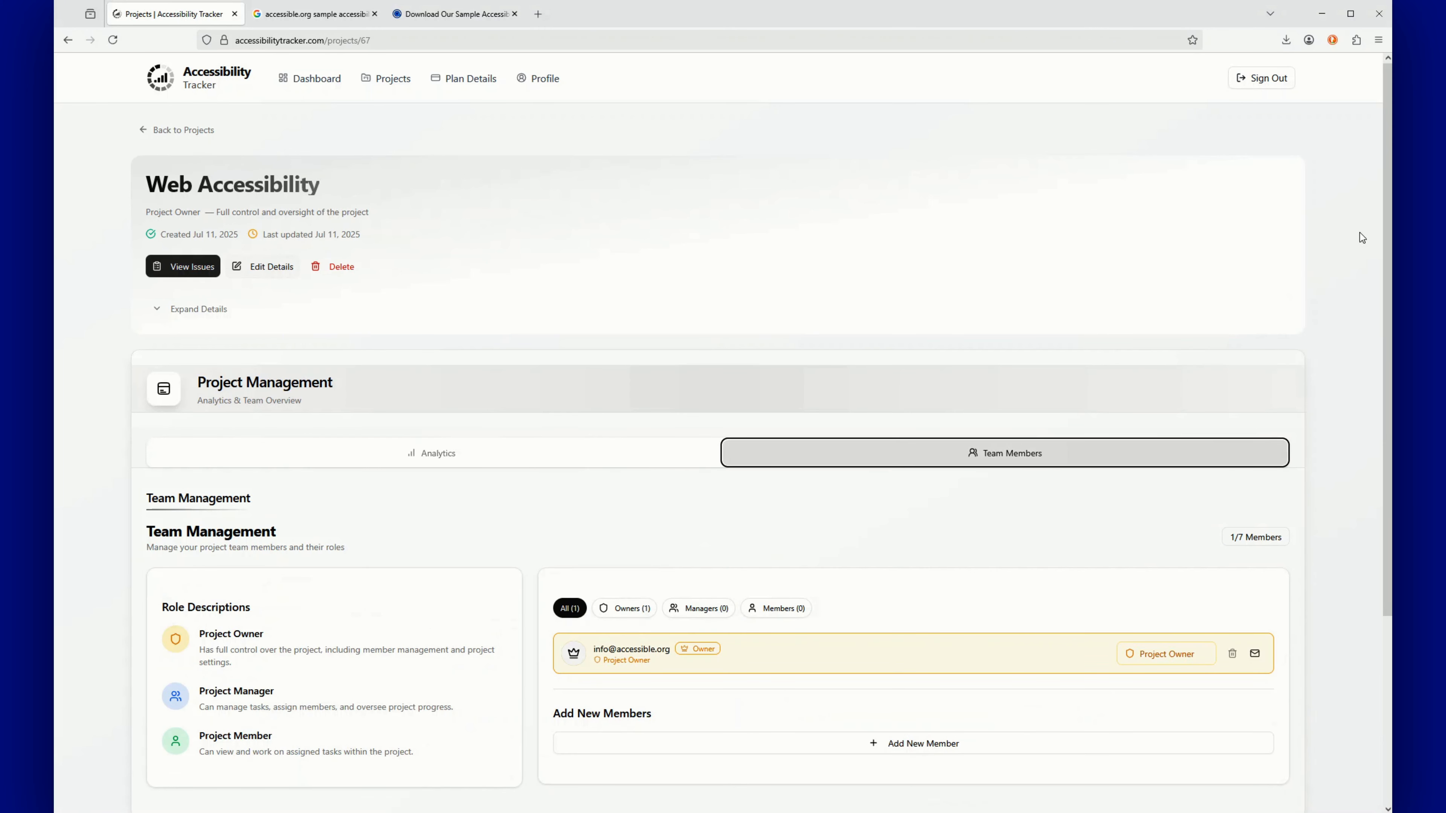
pyautogui.scroll(-2, 1074, 648)
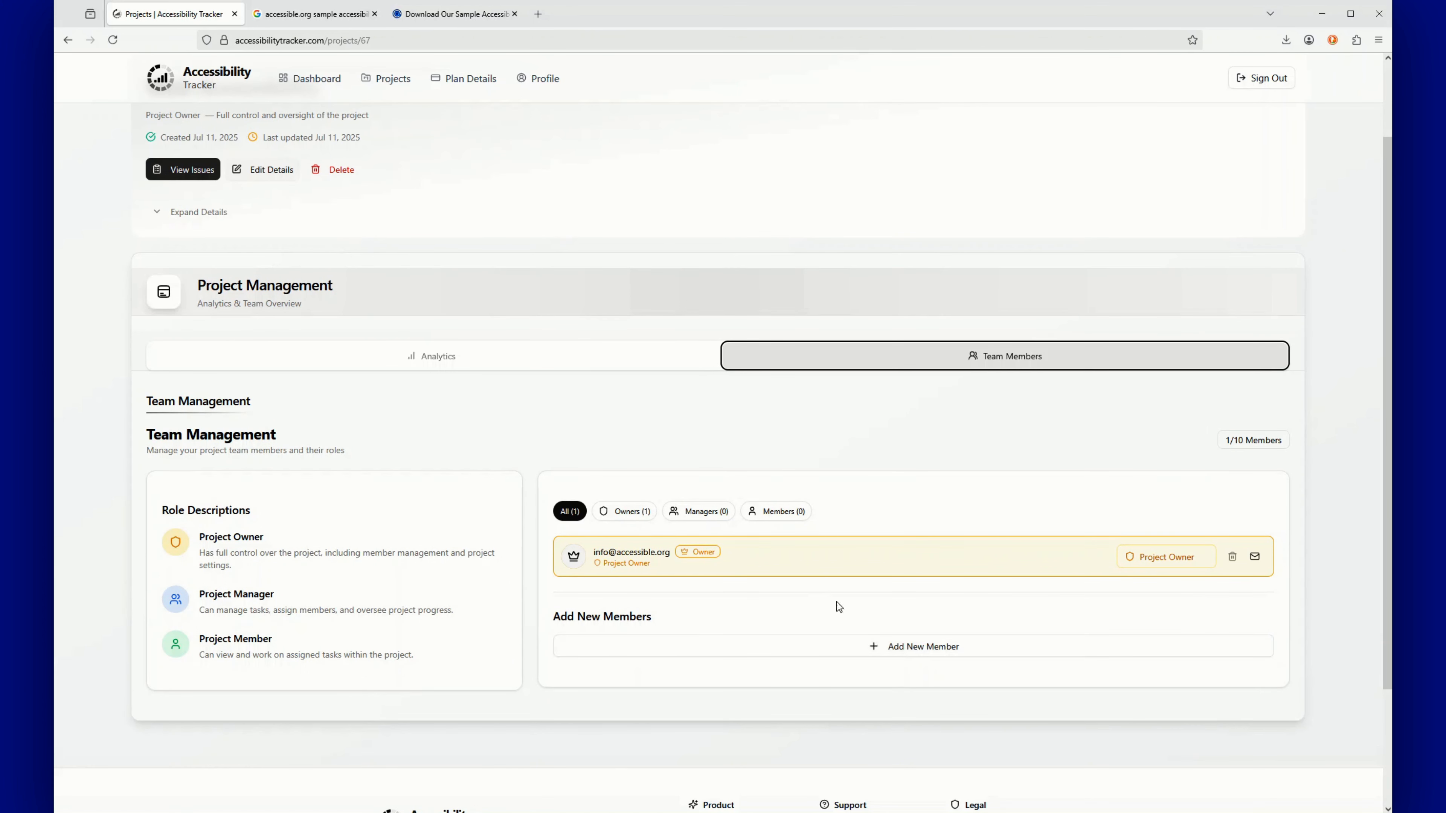
pyautogui.click(942, 649)
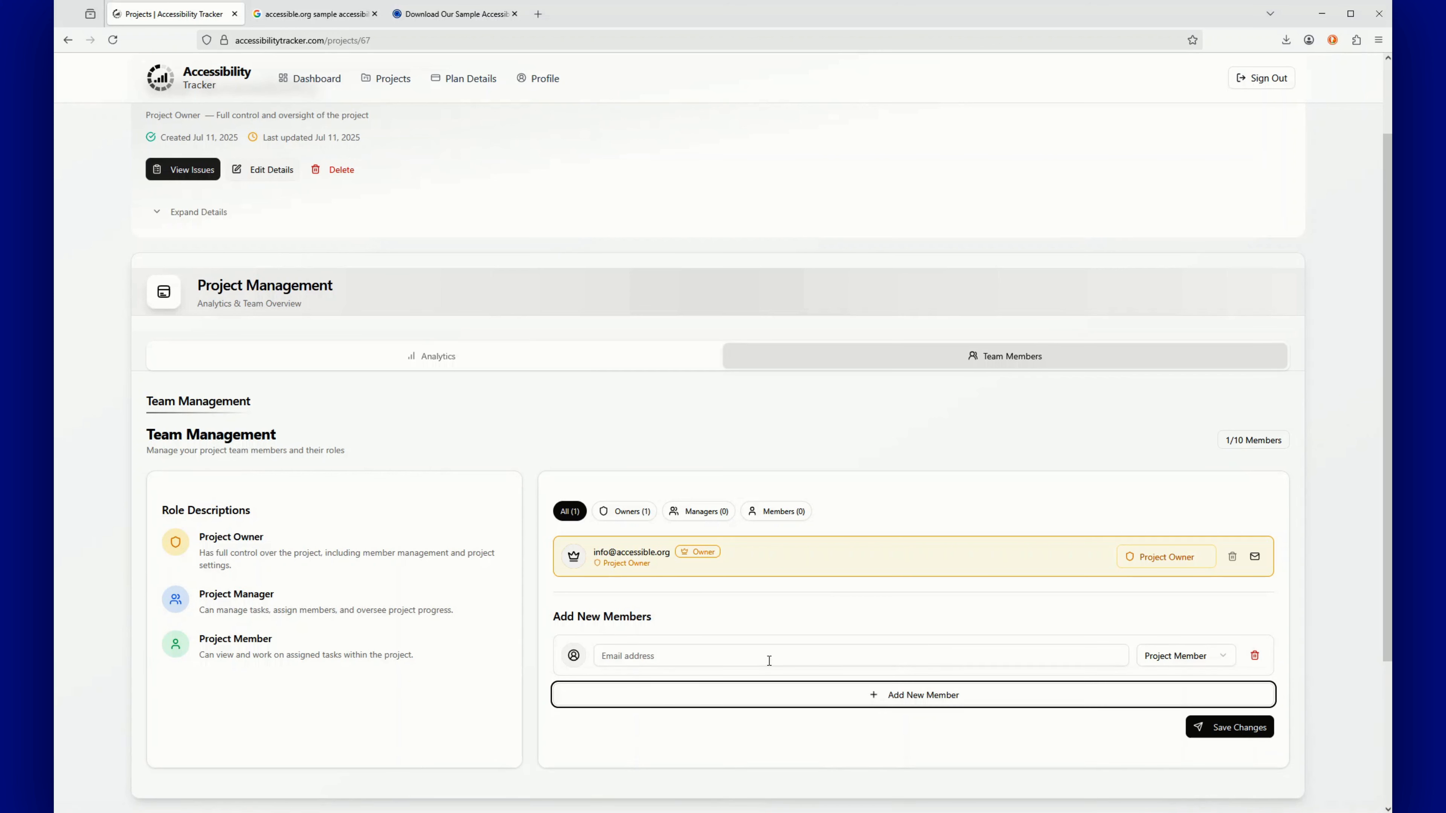
pyautogui.click(721, 660)
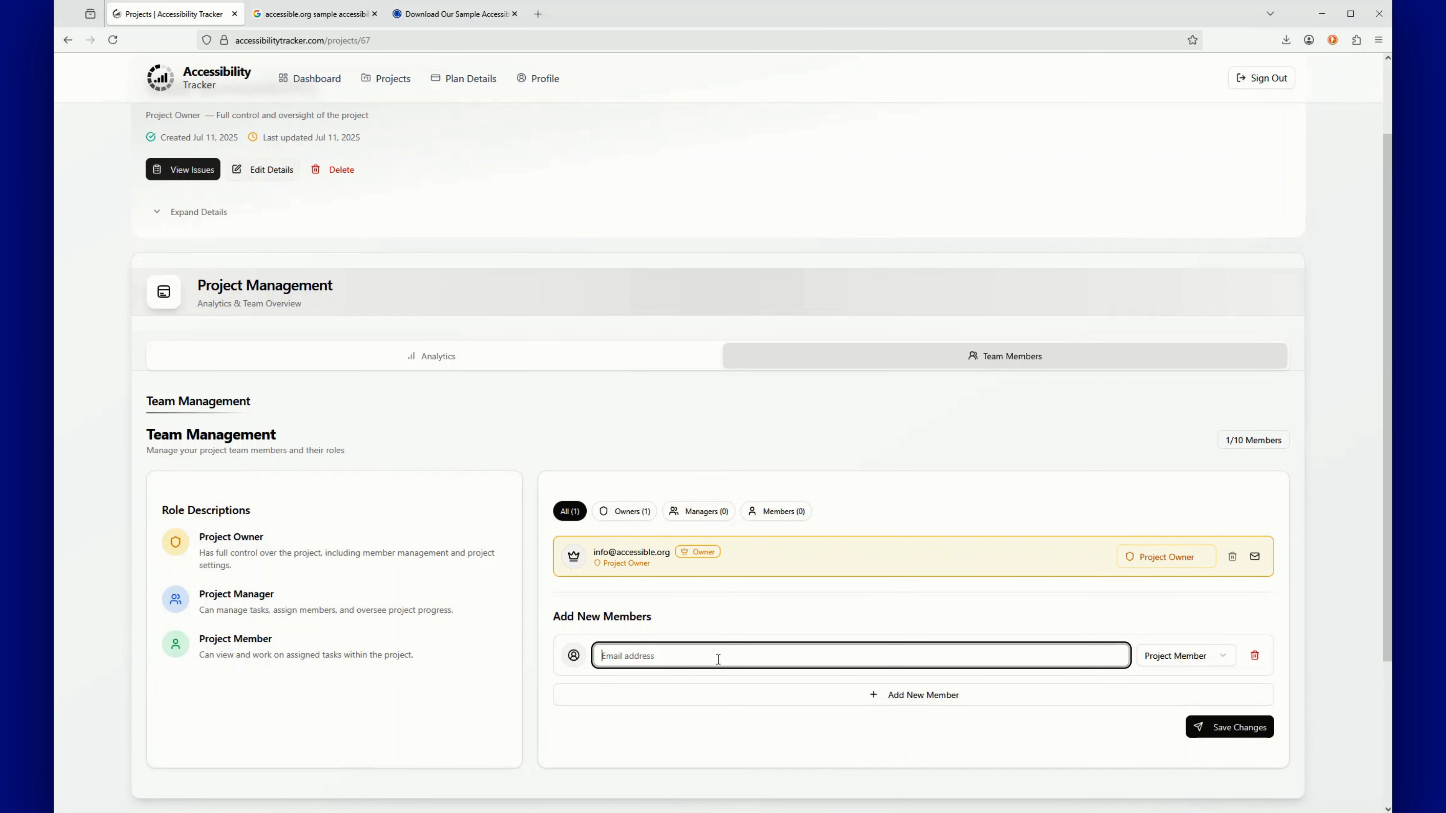
pyautogui.click(1227, 656)
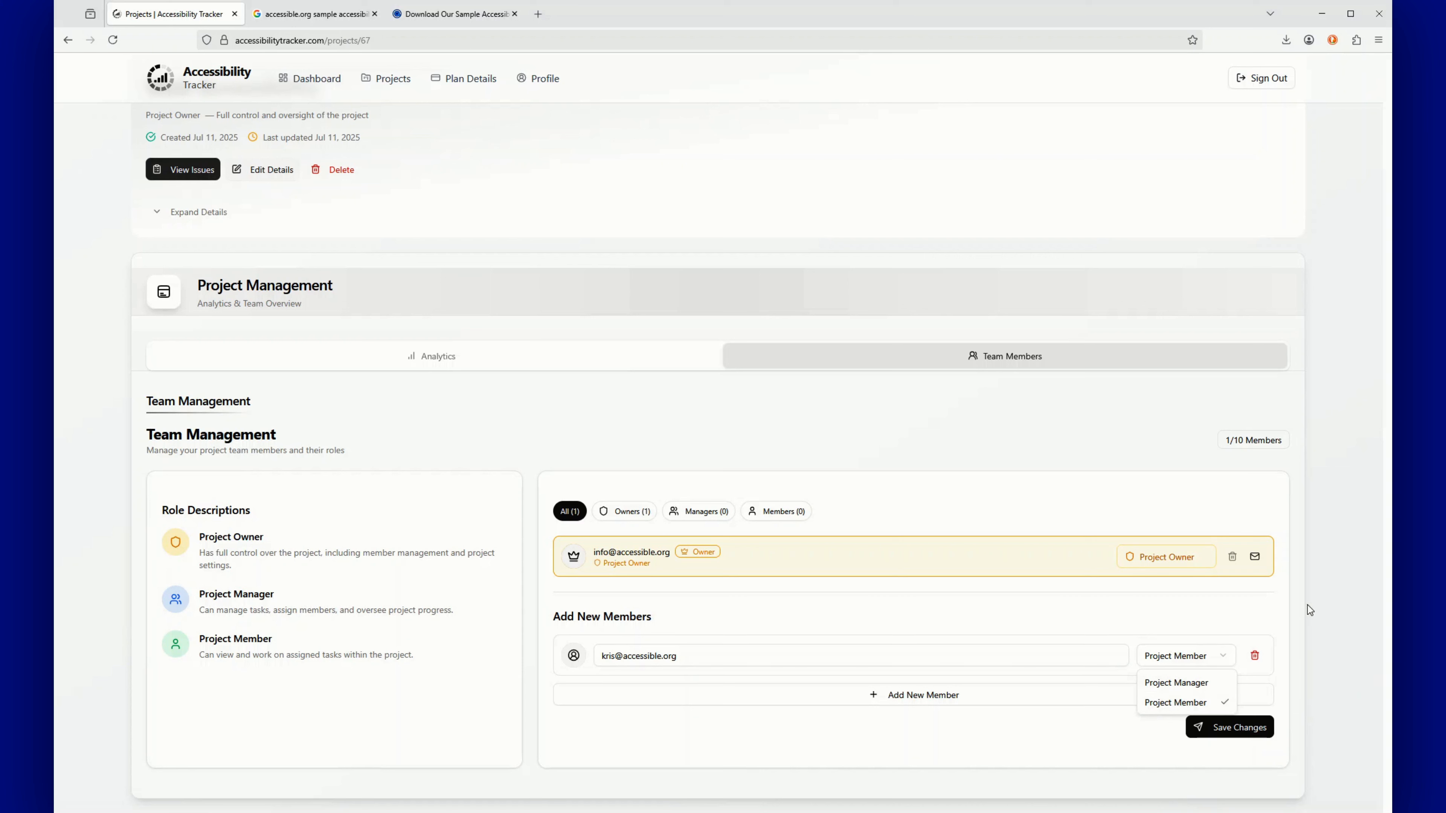
pyautogui.click(1301, 620)
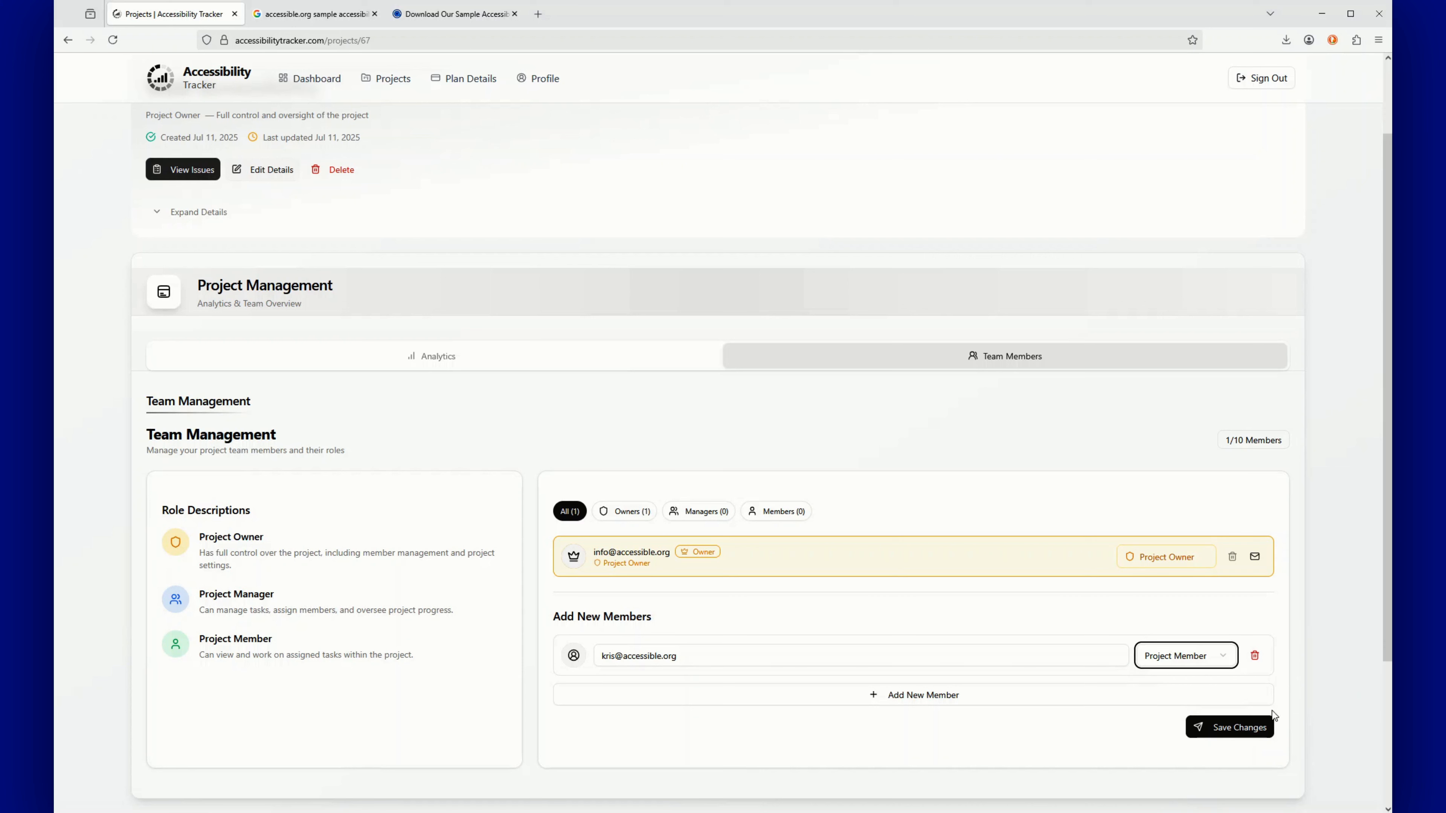